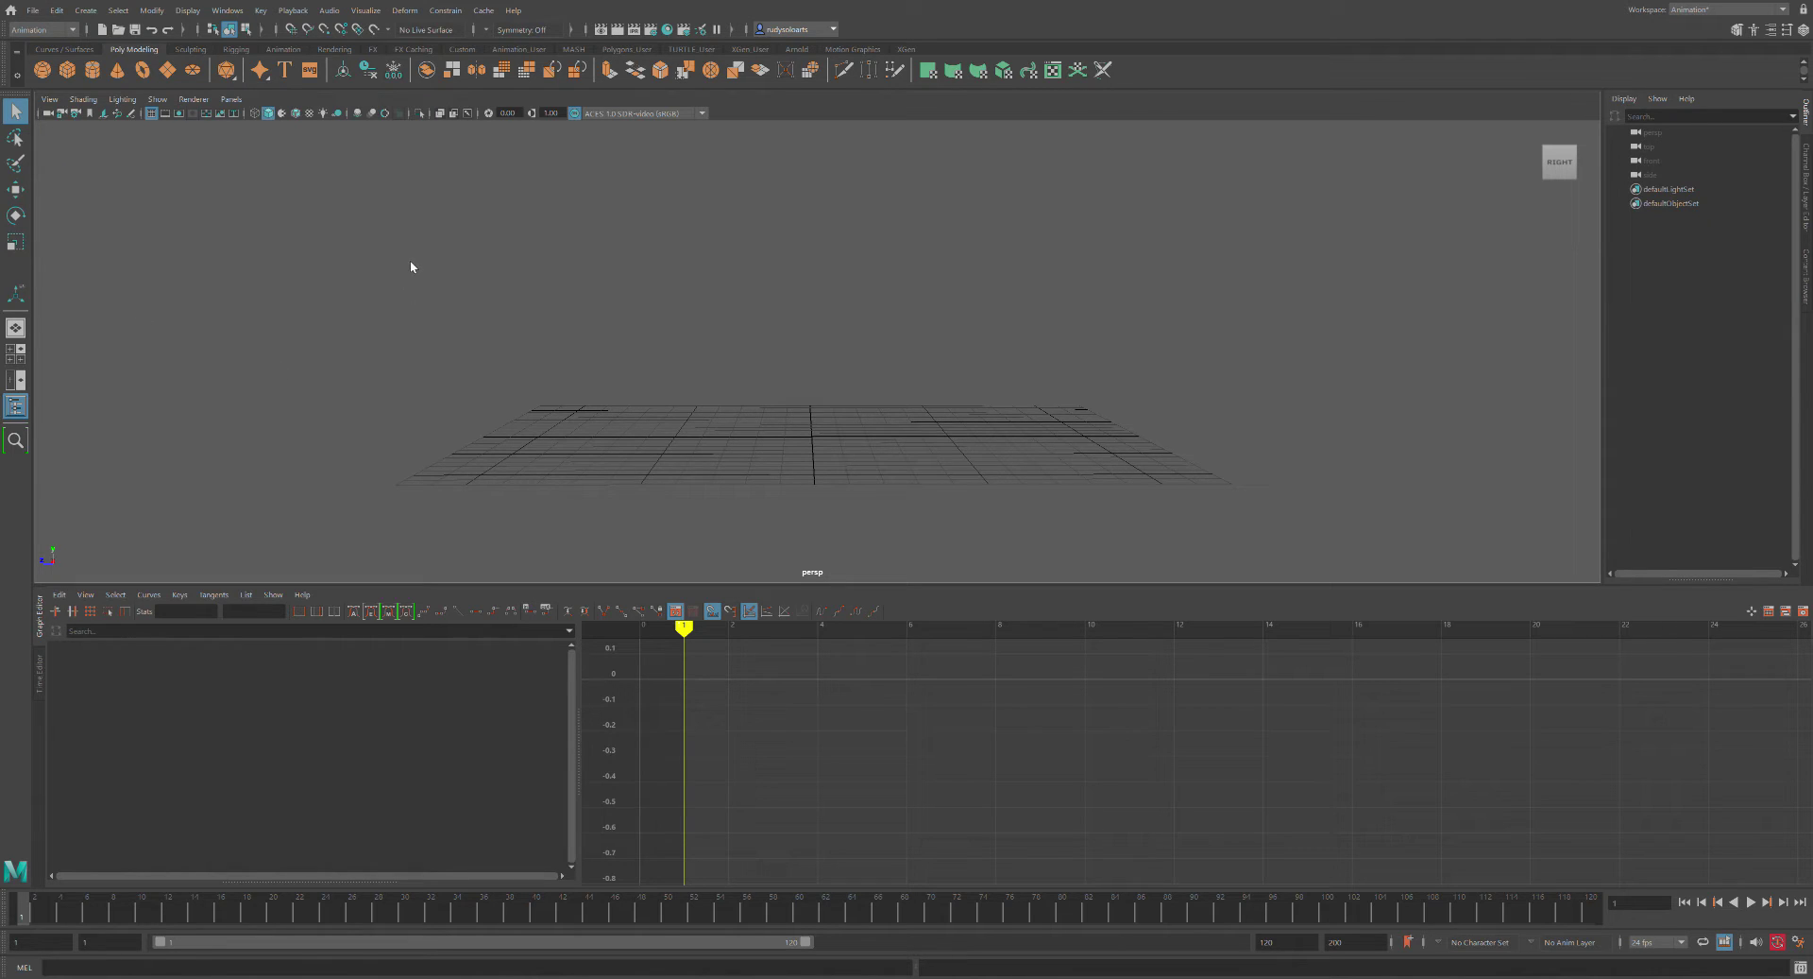
Inspect the imported chair by selecting the whole model and its separate mesh pieces from several angles
scroll(597, 347, "down", 4)
mouse_move(597, 347)
left_mouse_down("alt")
mouse_move(648, 353)
mouse_move(571, 349)
mouse_move(676, 344)
mouse_move(587, 362)
mouse_move(563, 347)
mouse_move(592, 354)
left_mouse_up("alt")
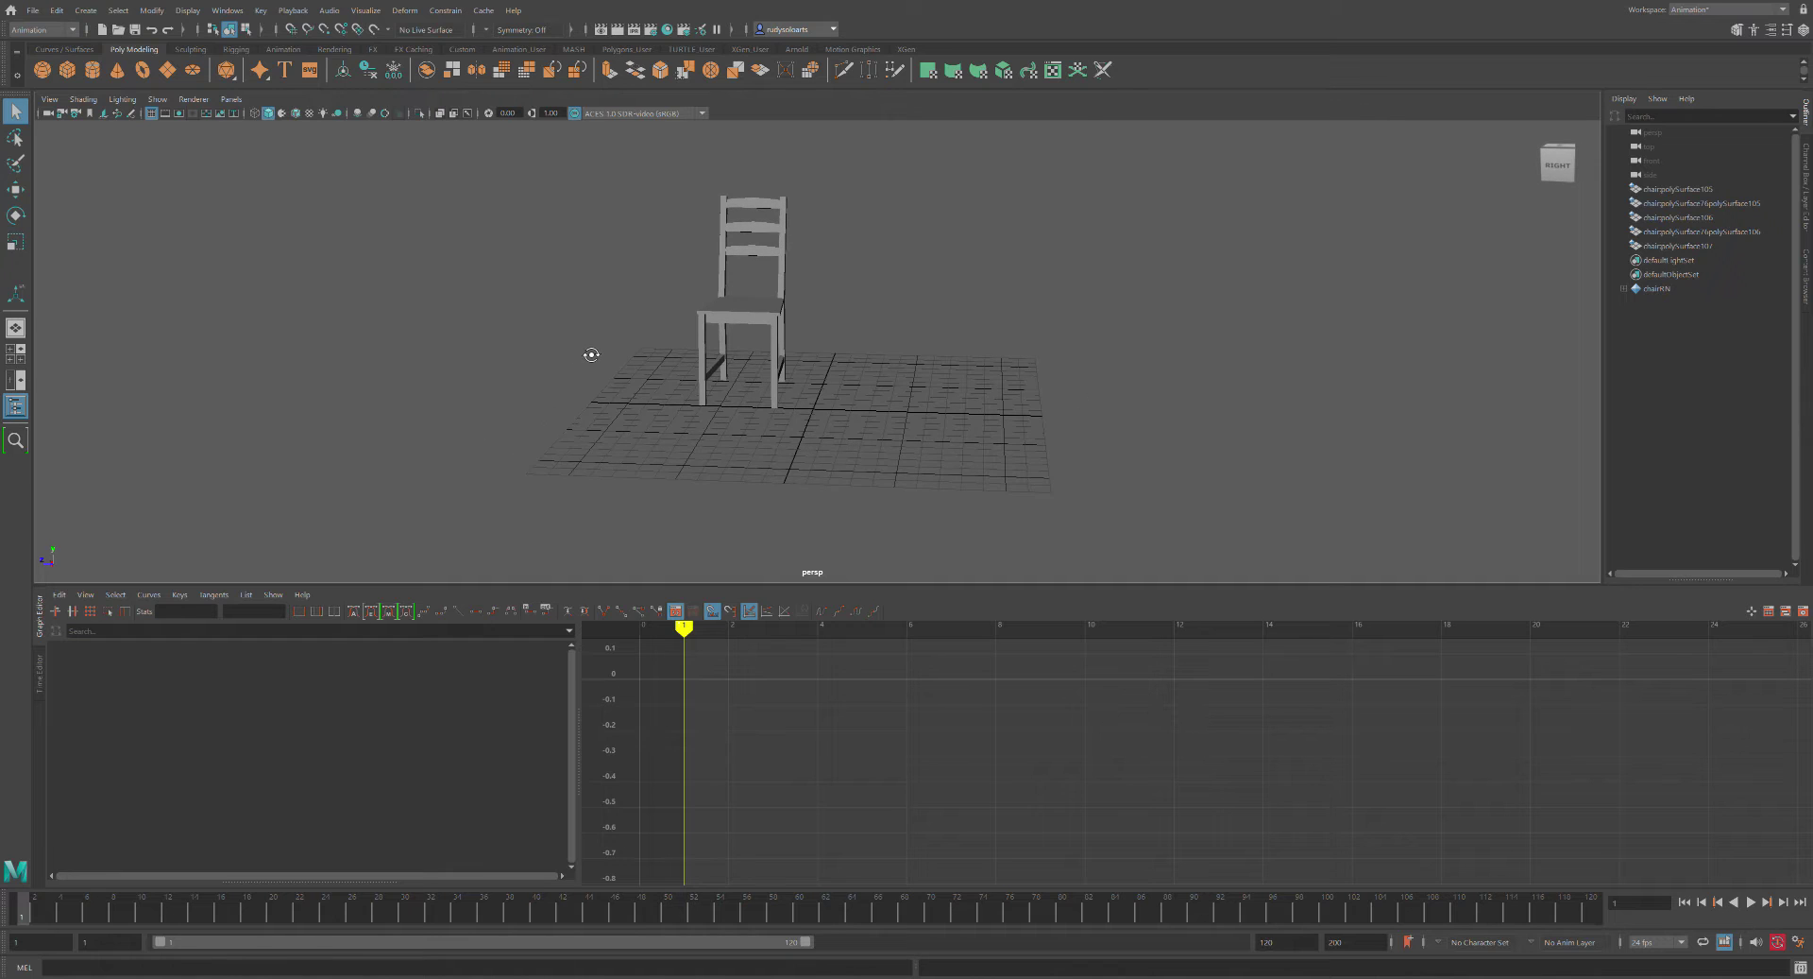
left_click_drag(626, 153, 856, 442)
left_click_drag(938, 379, 841, 387, "alt")
key("w")
right_click_drag(842, 387, 842, 433, "alt")
middle_click_drag(841, 433, 844, 331, "alt")
left_click_drag(844, 331, 870, 287, "alt")
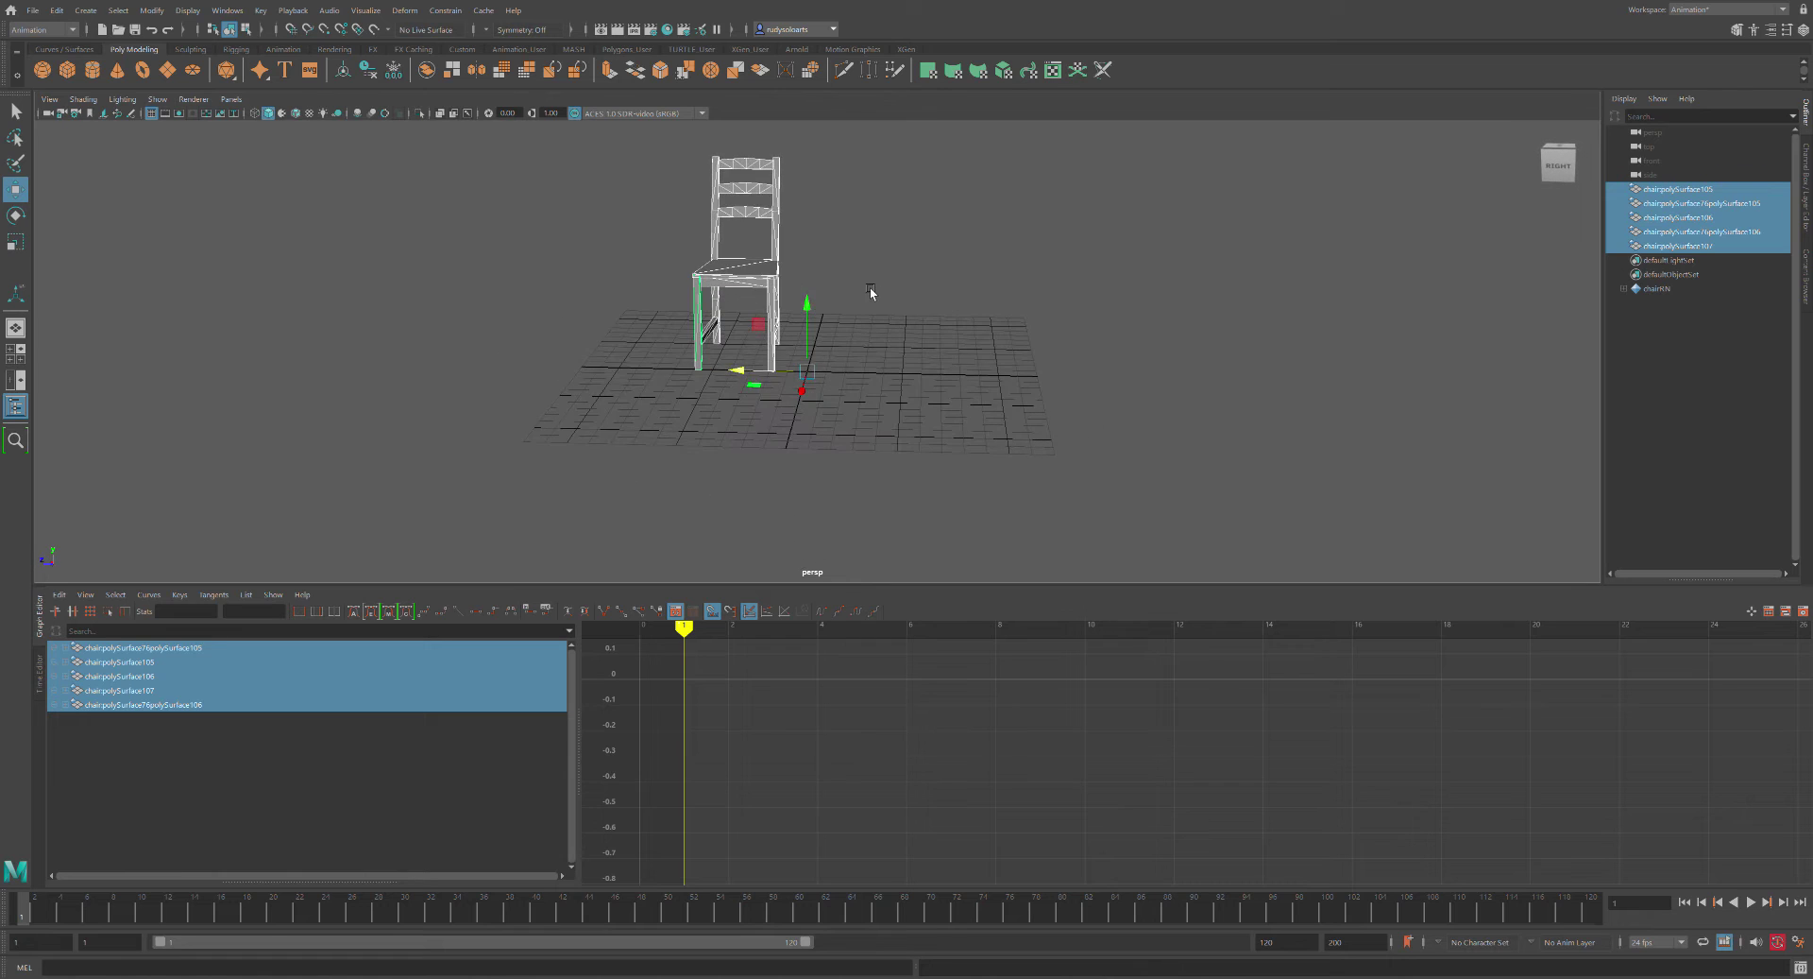
left_click(870, 287)
left_click(779, 199)
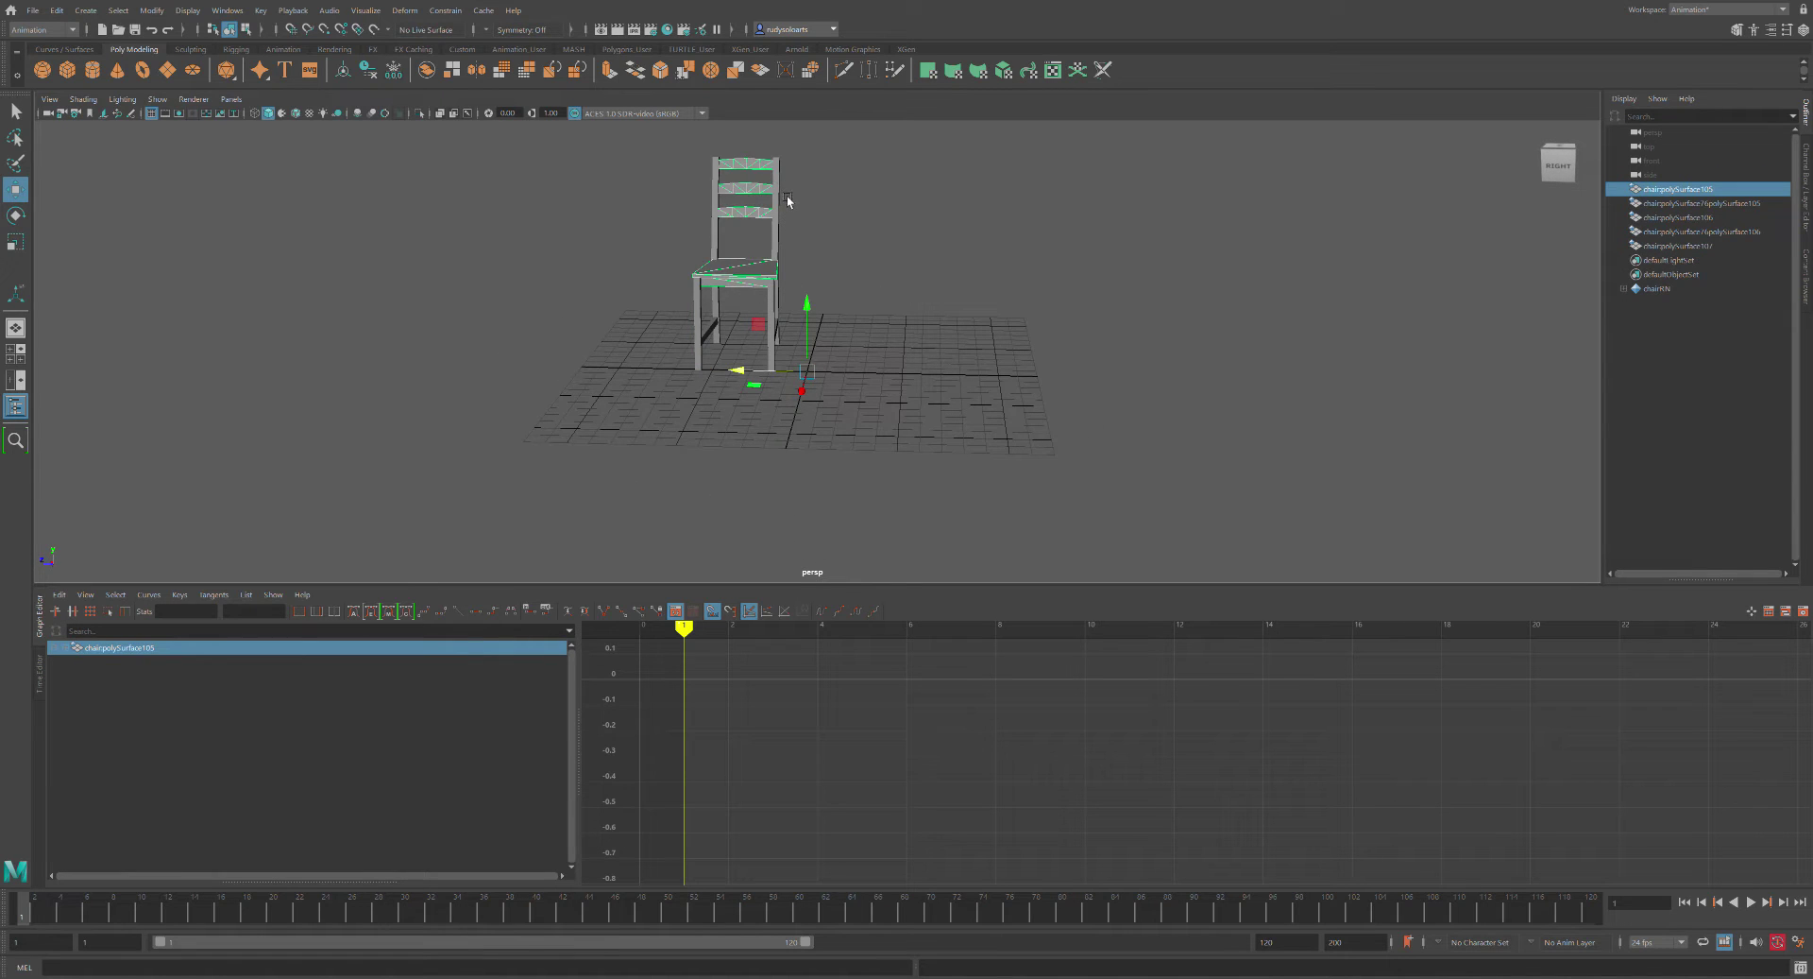
left_click_drag(830, 218, 858, 211, "alt")
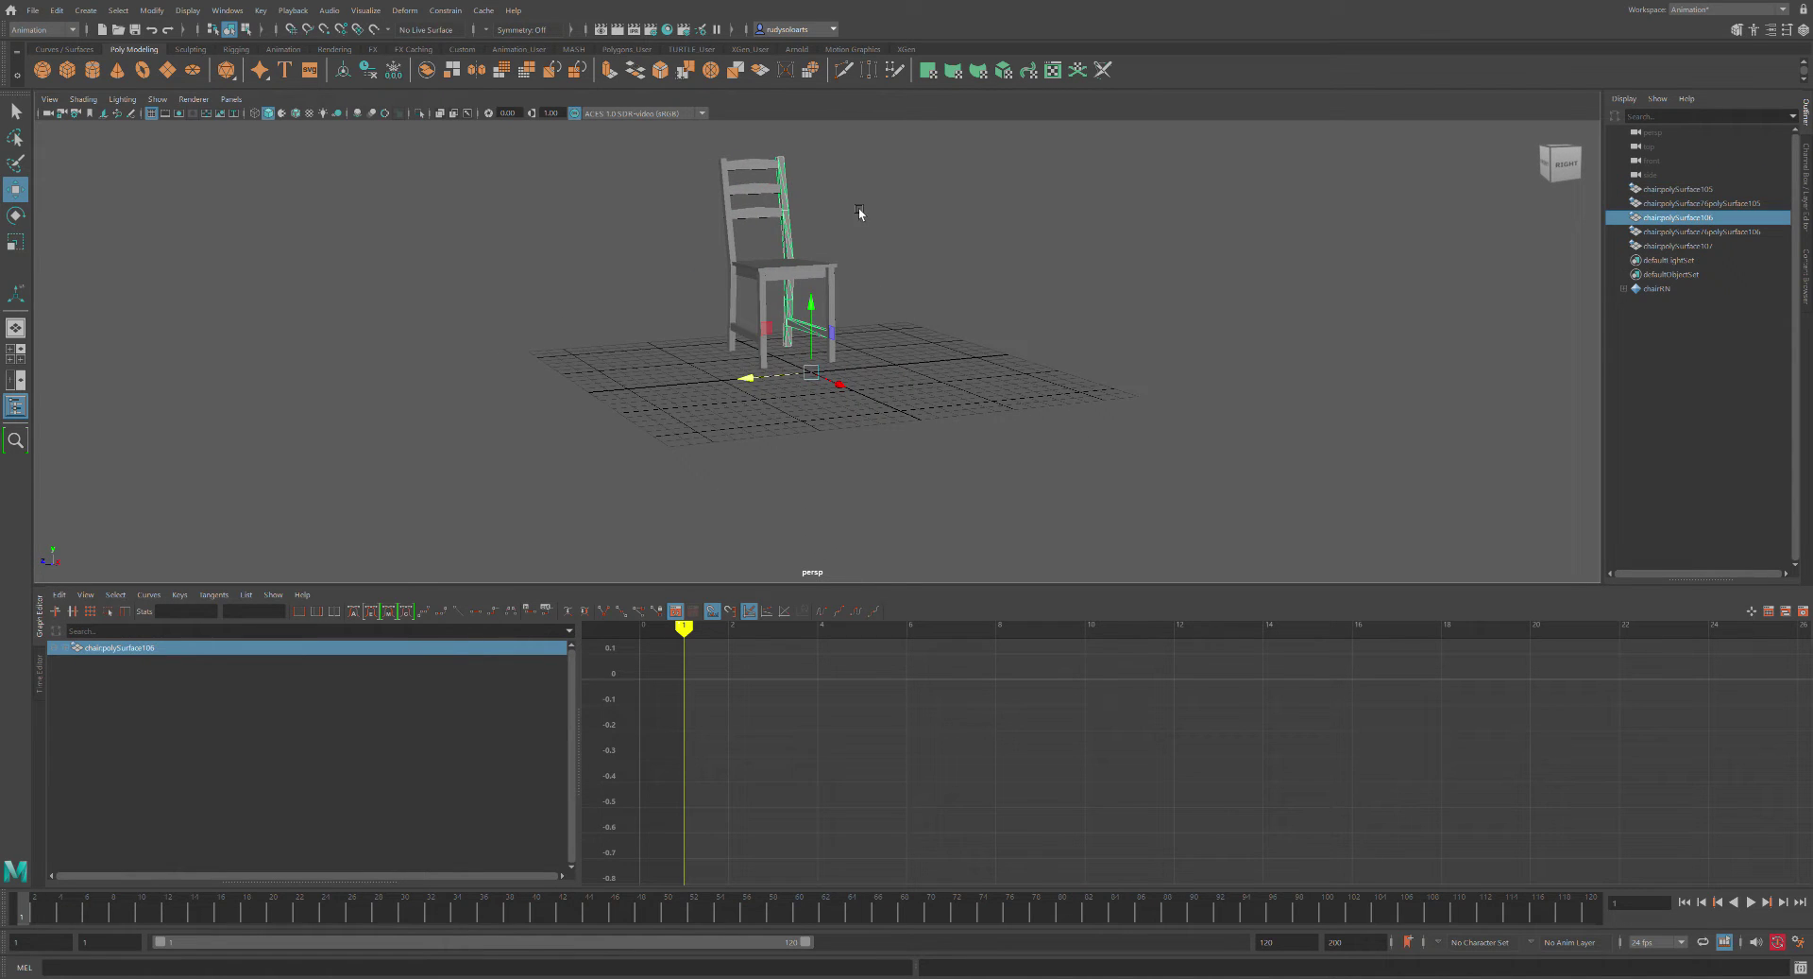
left_click(739, 238)
left_click(765, 298)
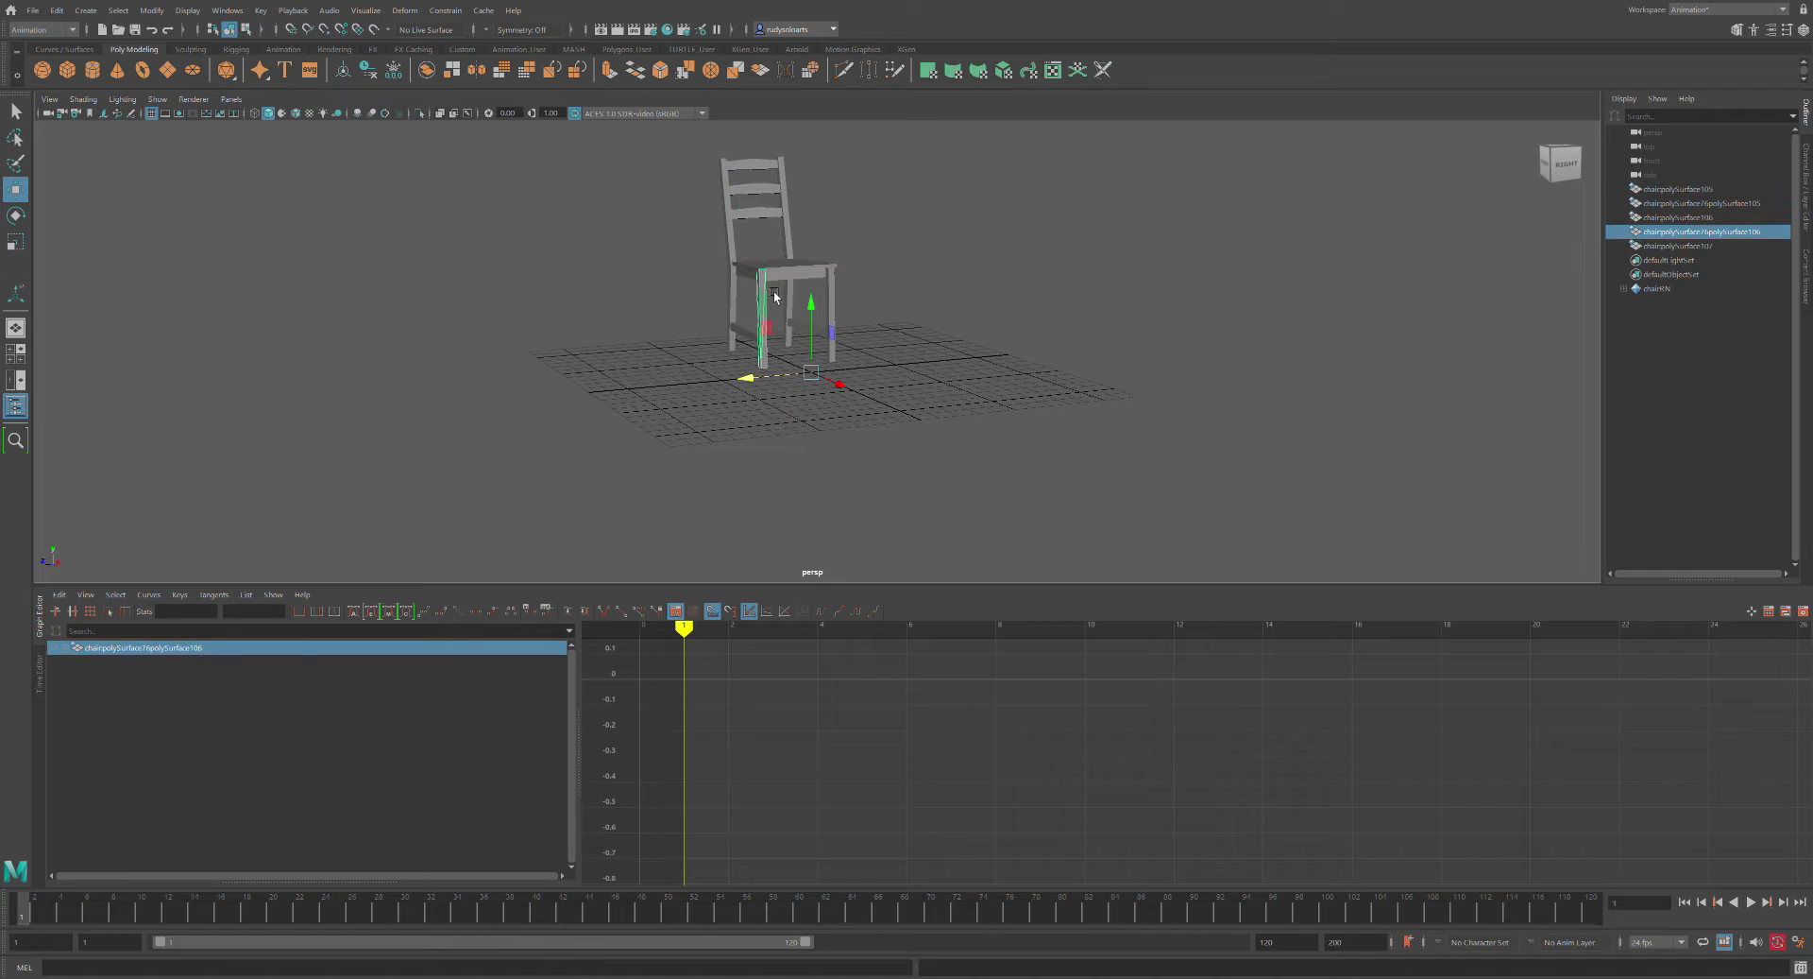
left_click(841, 281)
left_click(893, 263)
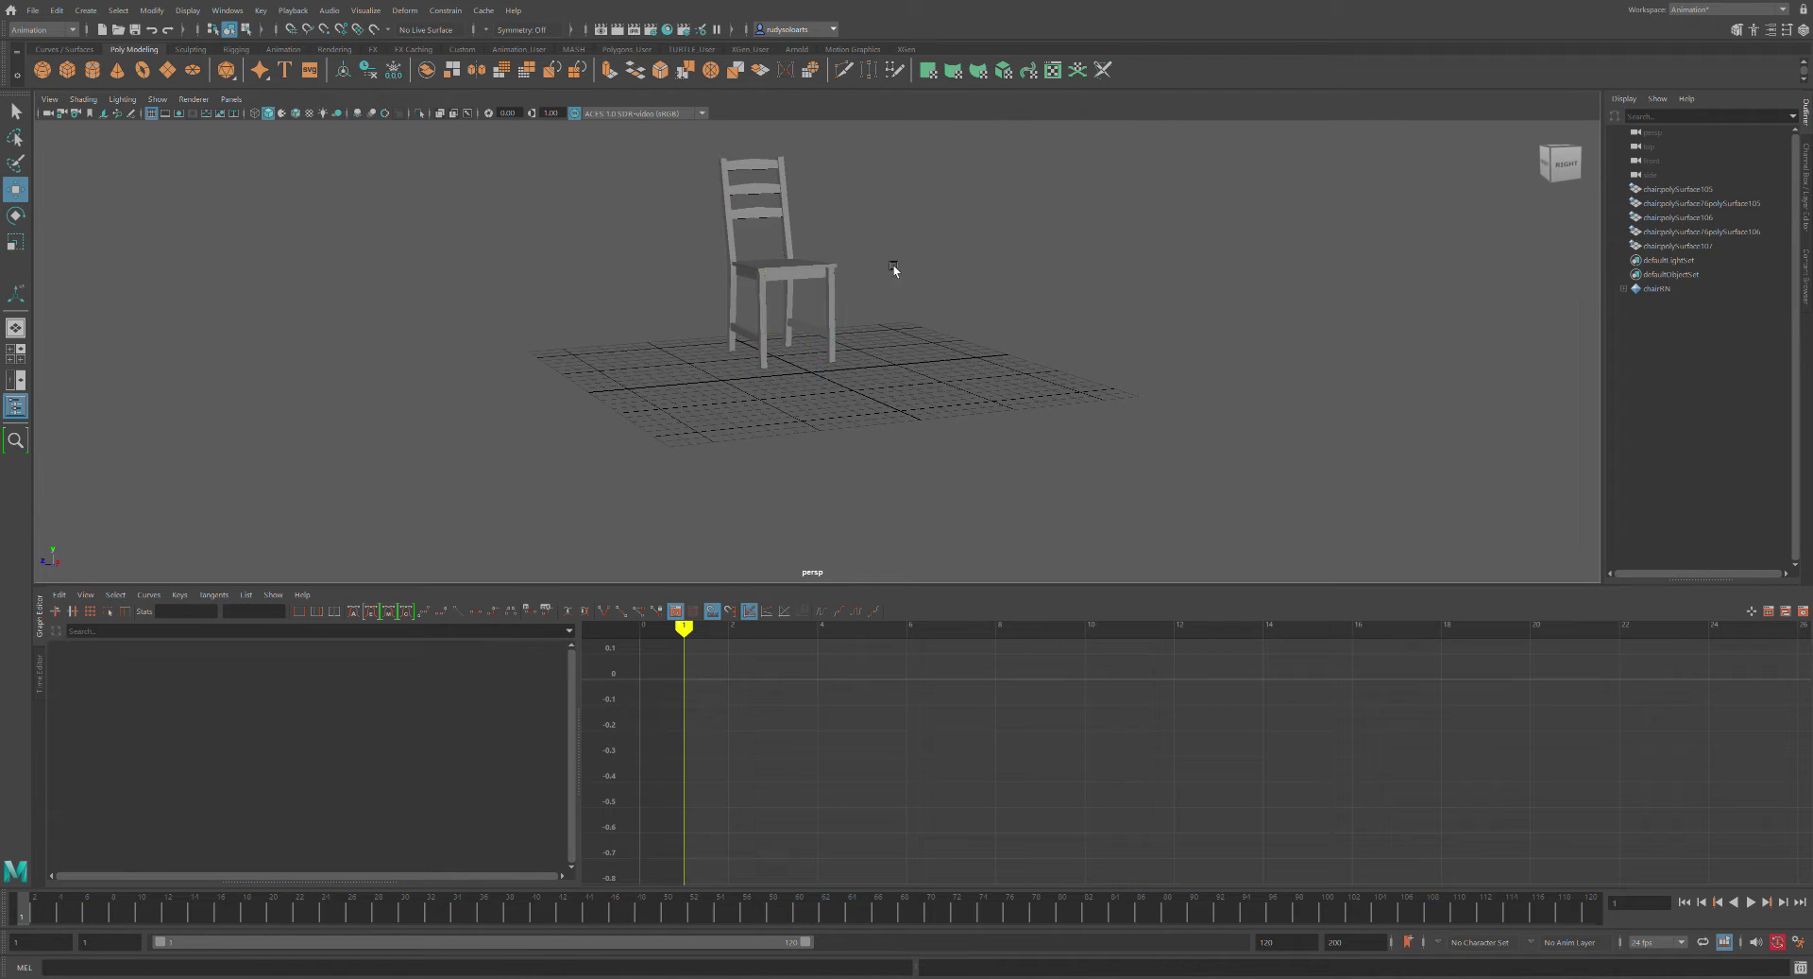
left_click_drag(668, 149, 914, 409)
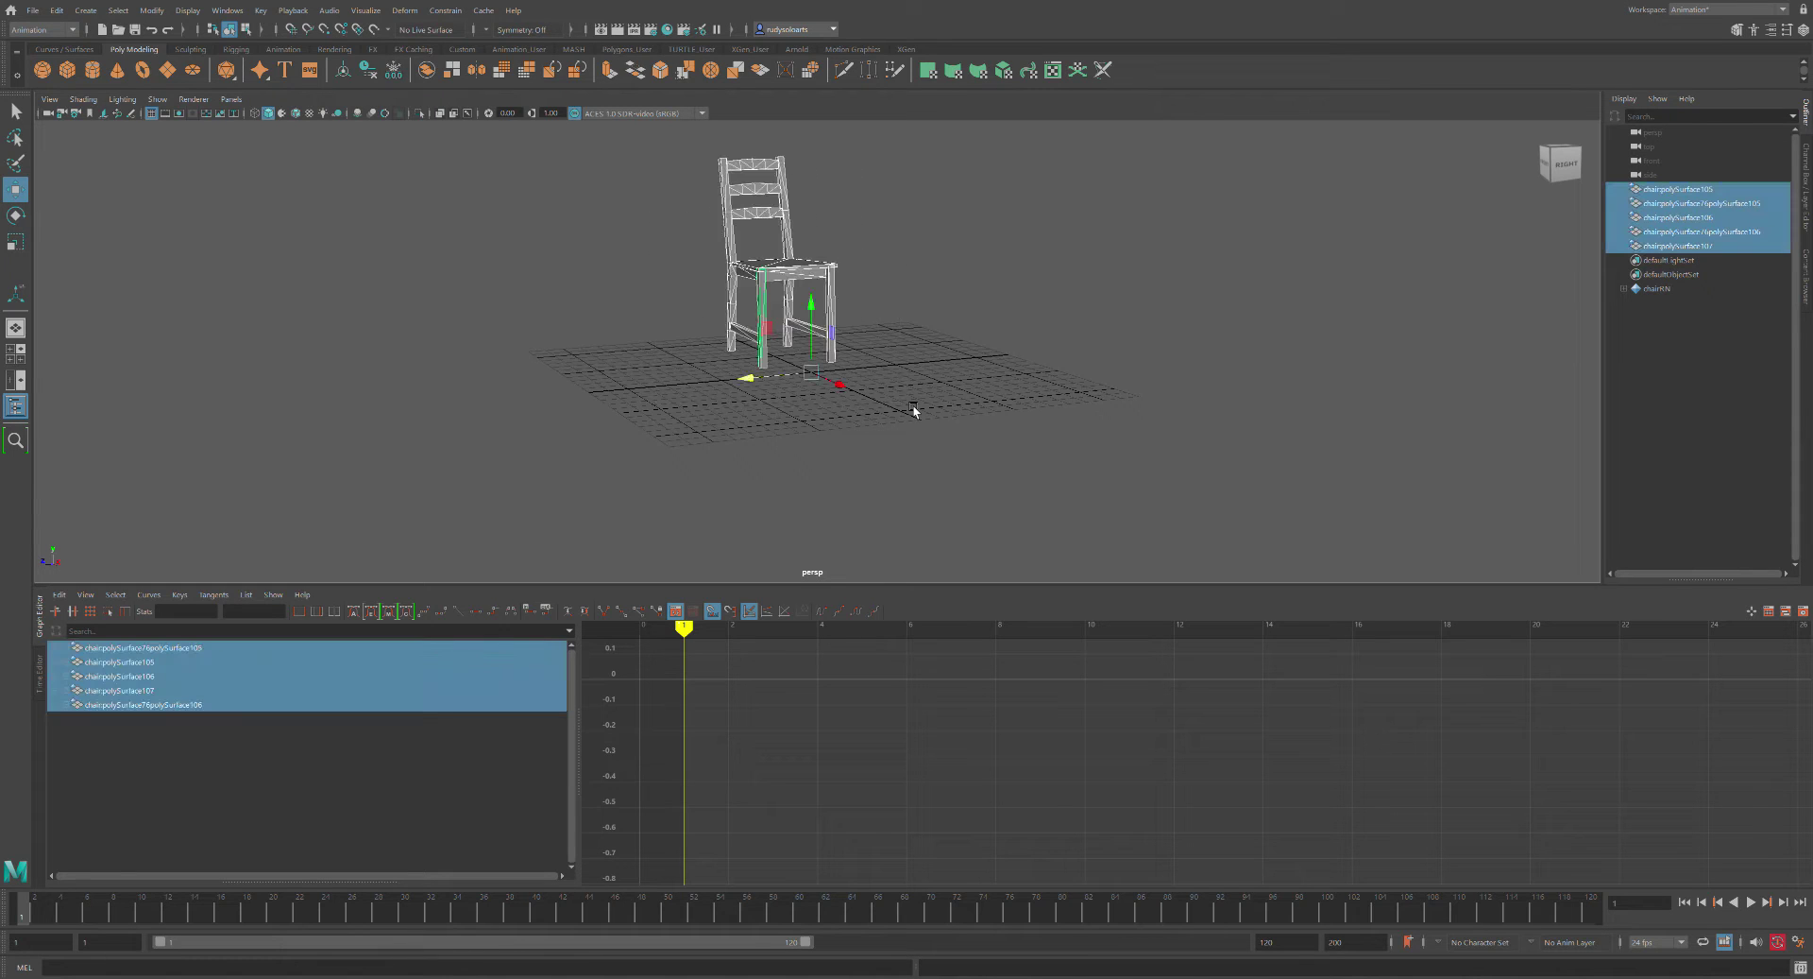
key("ctrl+g")
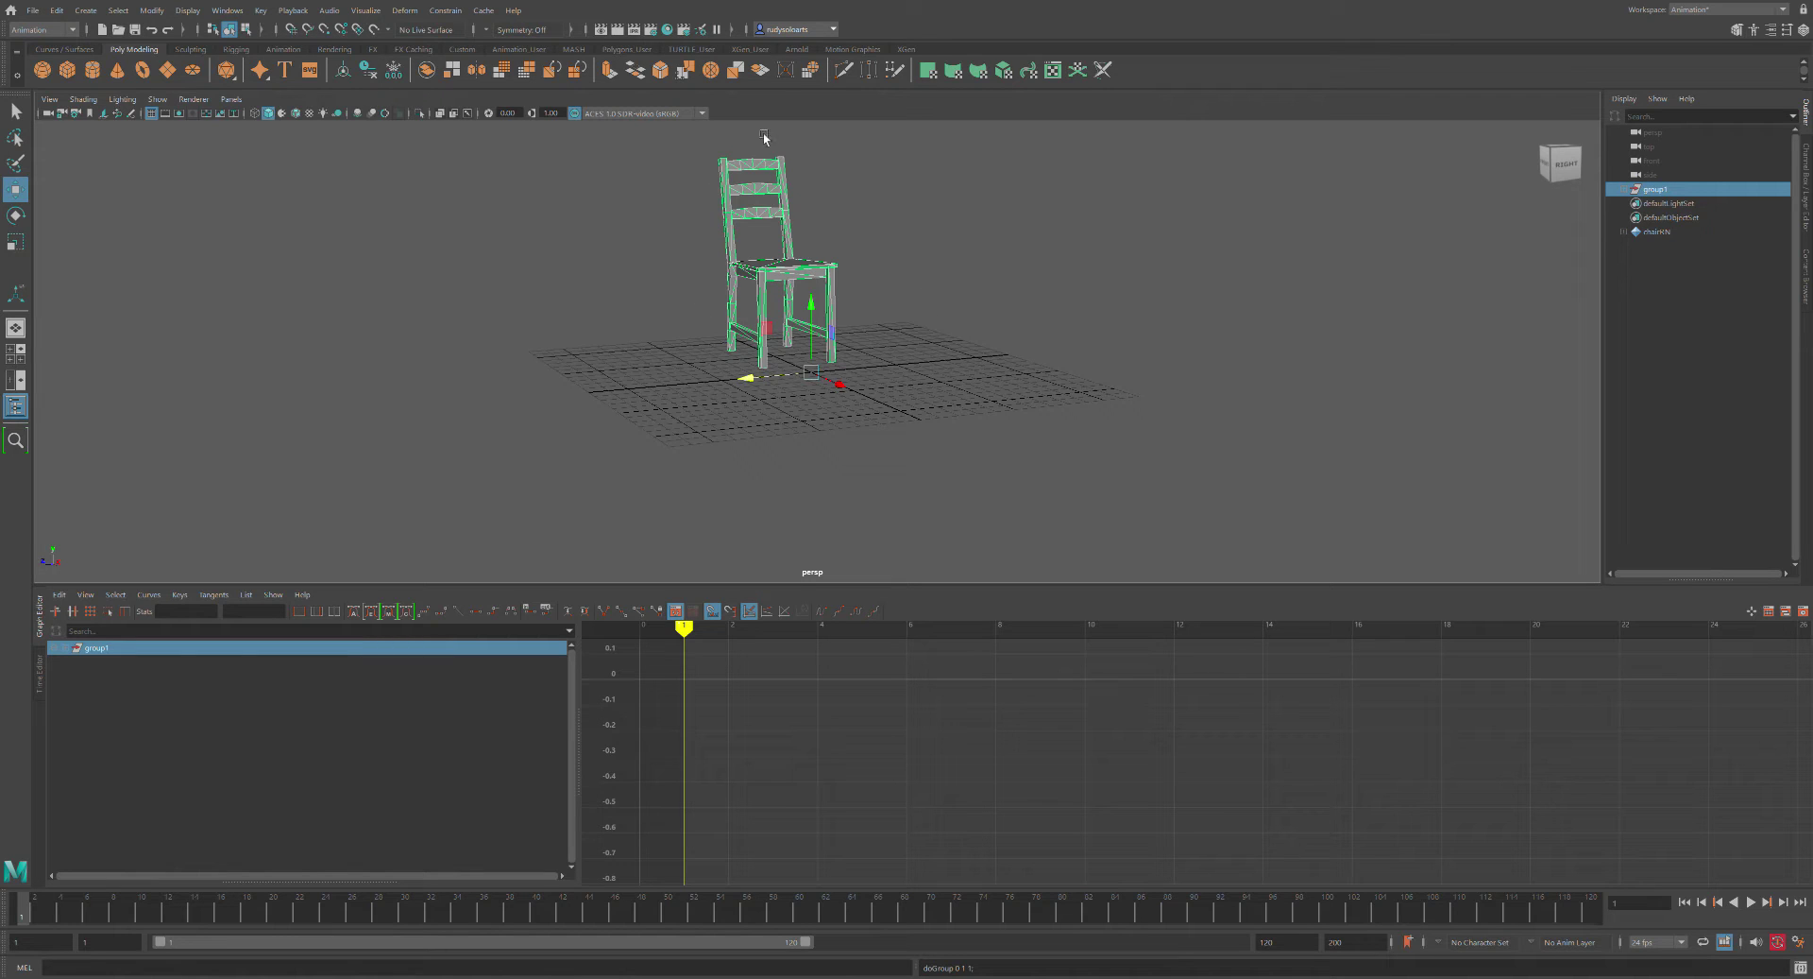
key("ctrl+z")
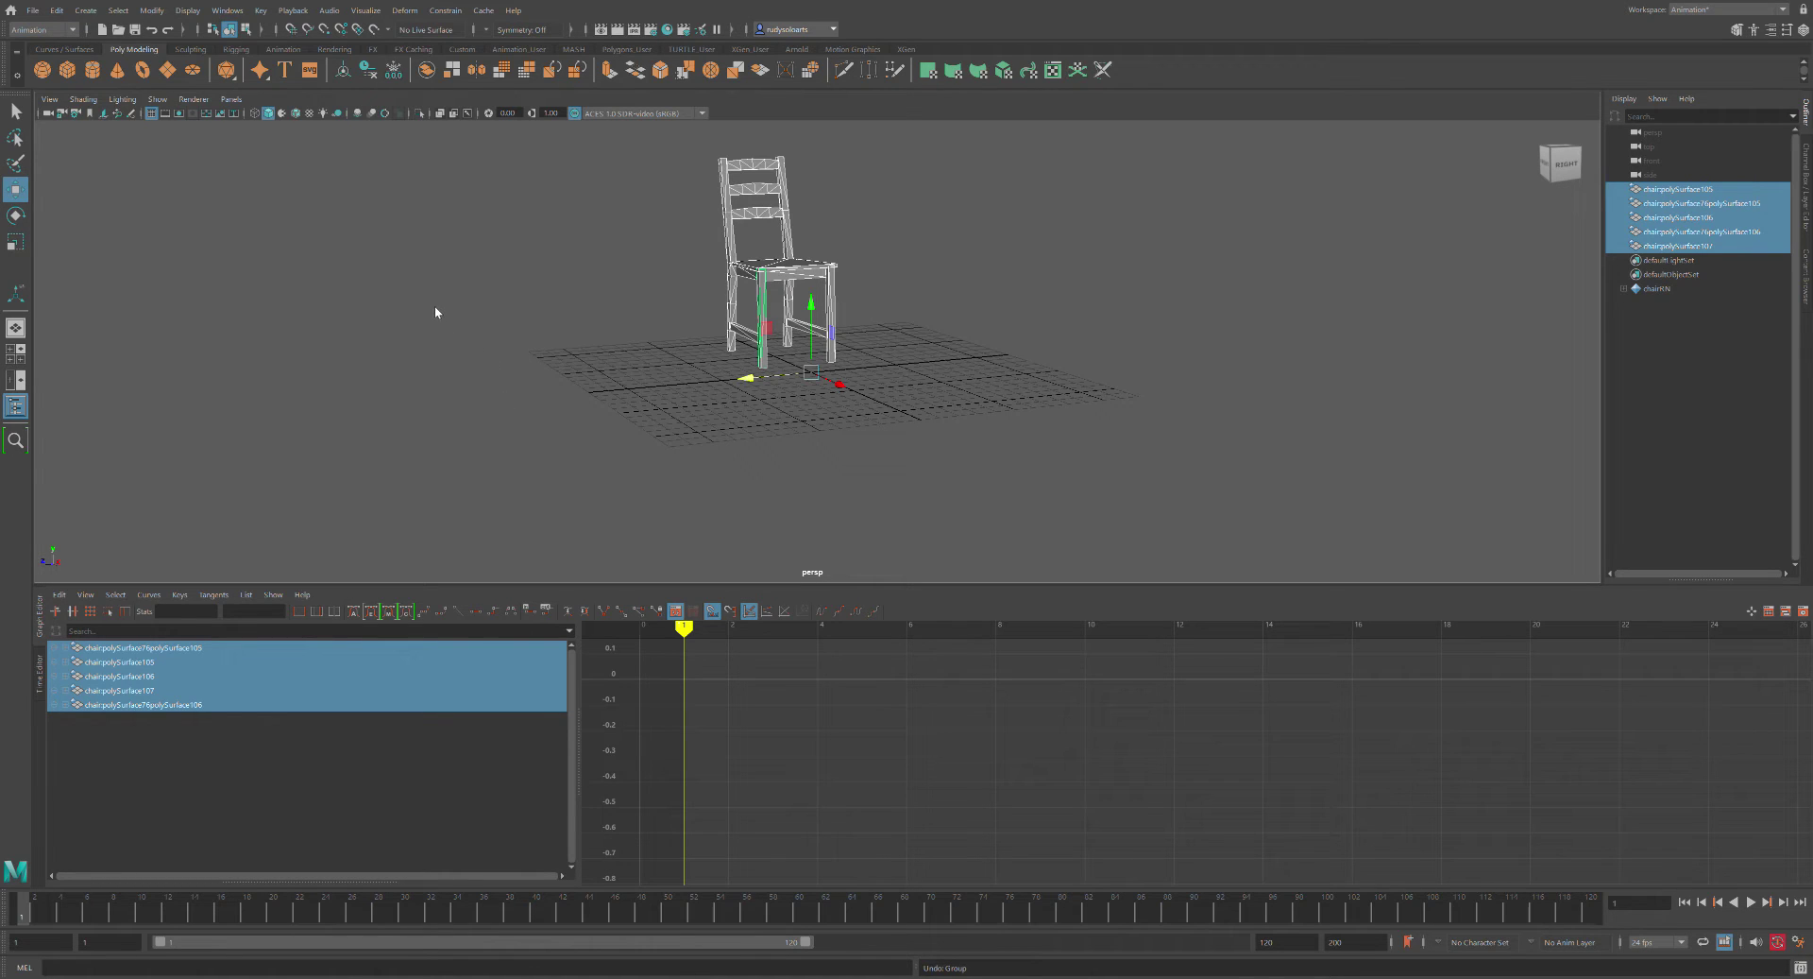
Group all five separate chair mesh pieces under a single parent
left_click(556, 255)
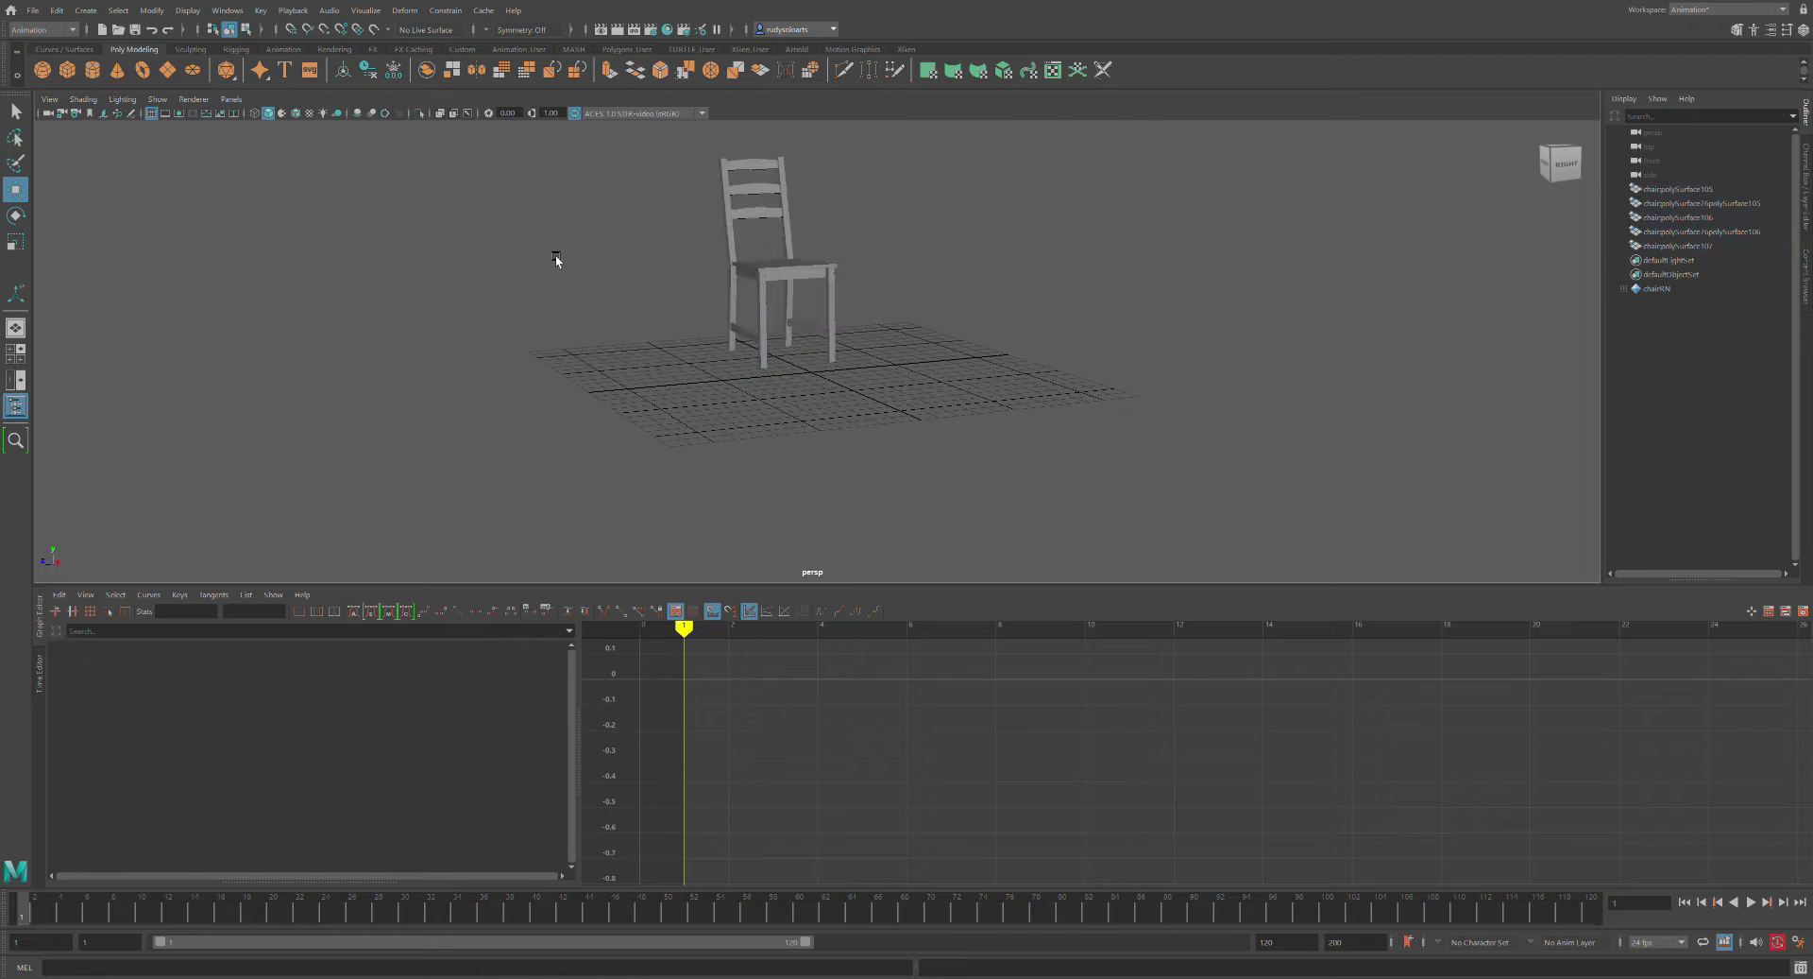
left_click(753, 177)
left_click(738, 203)
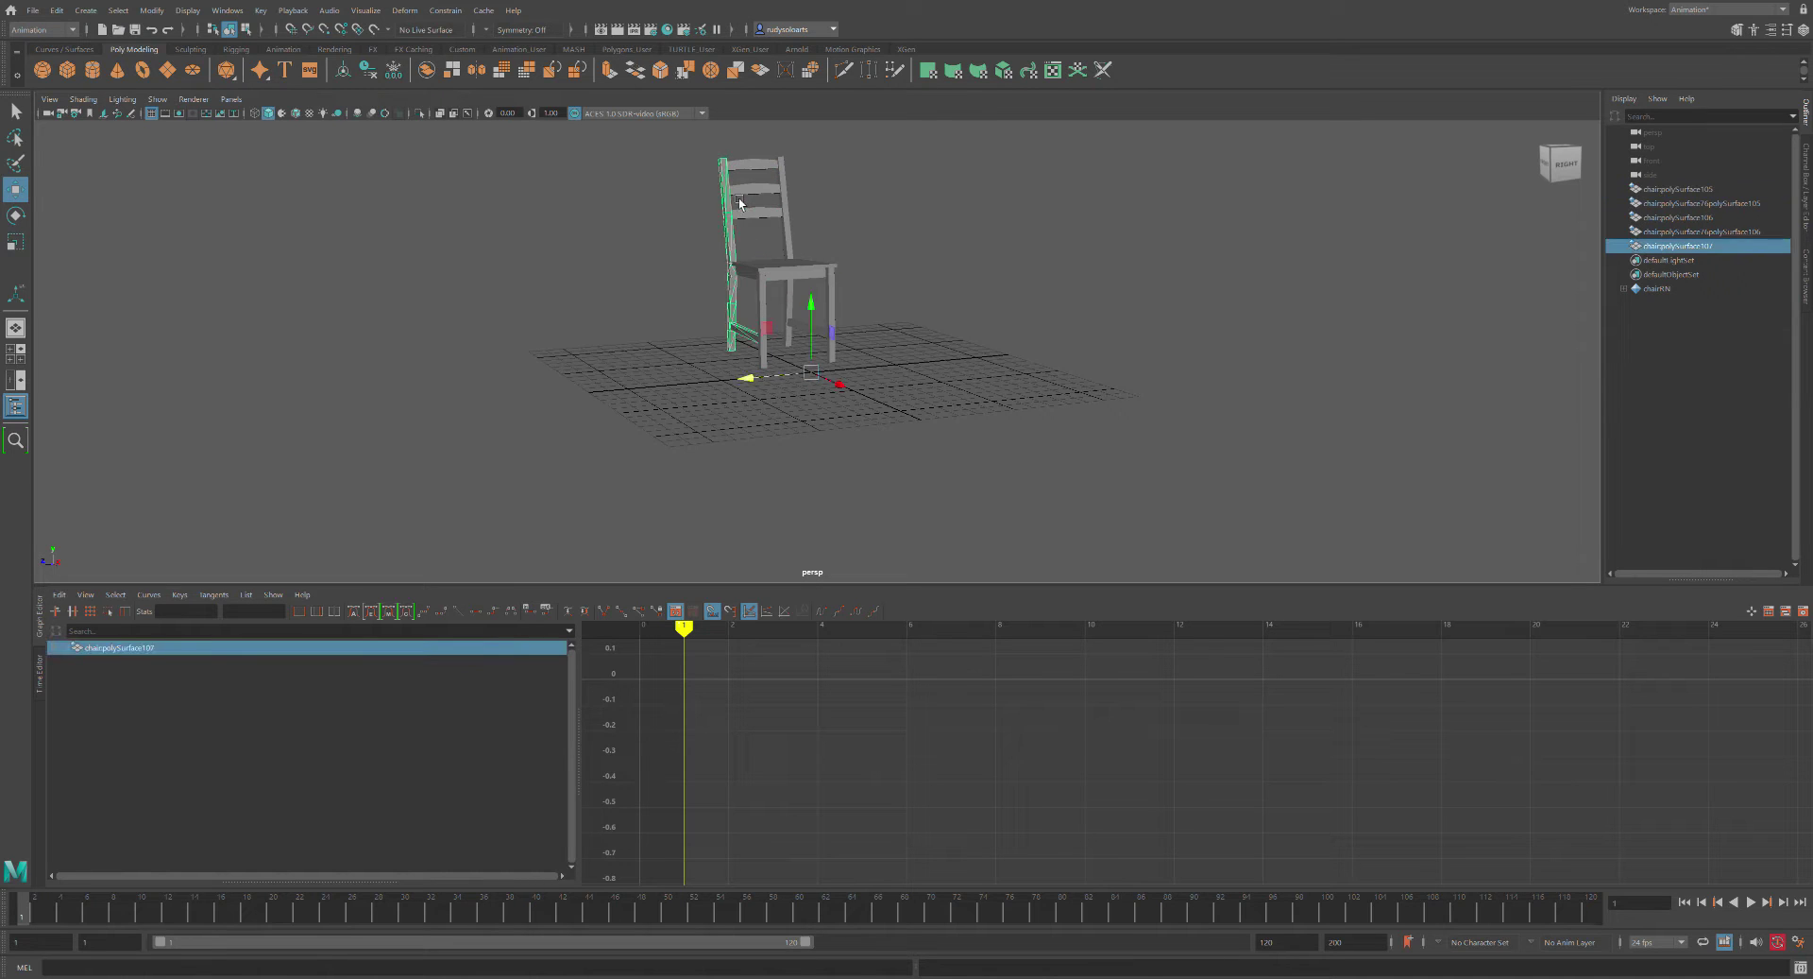
left_click(767, 305)
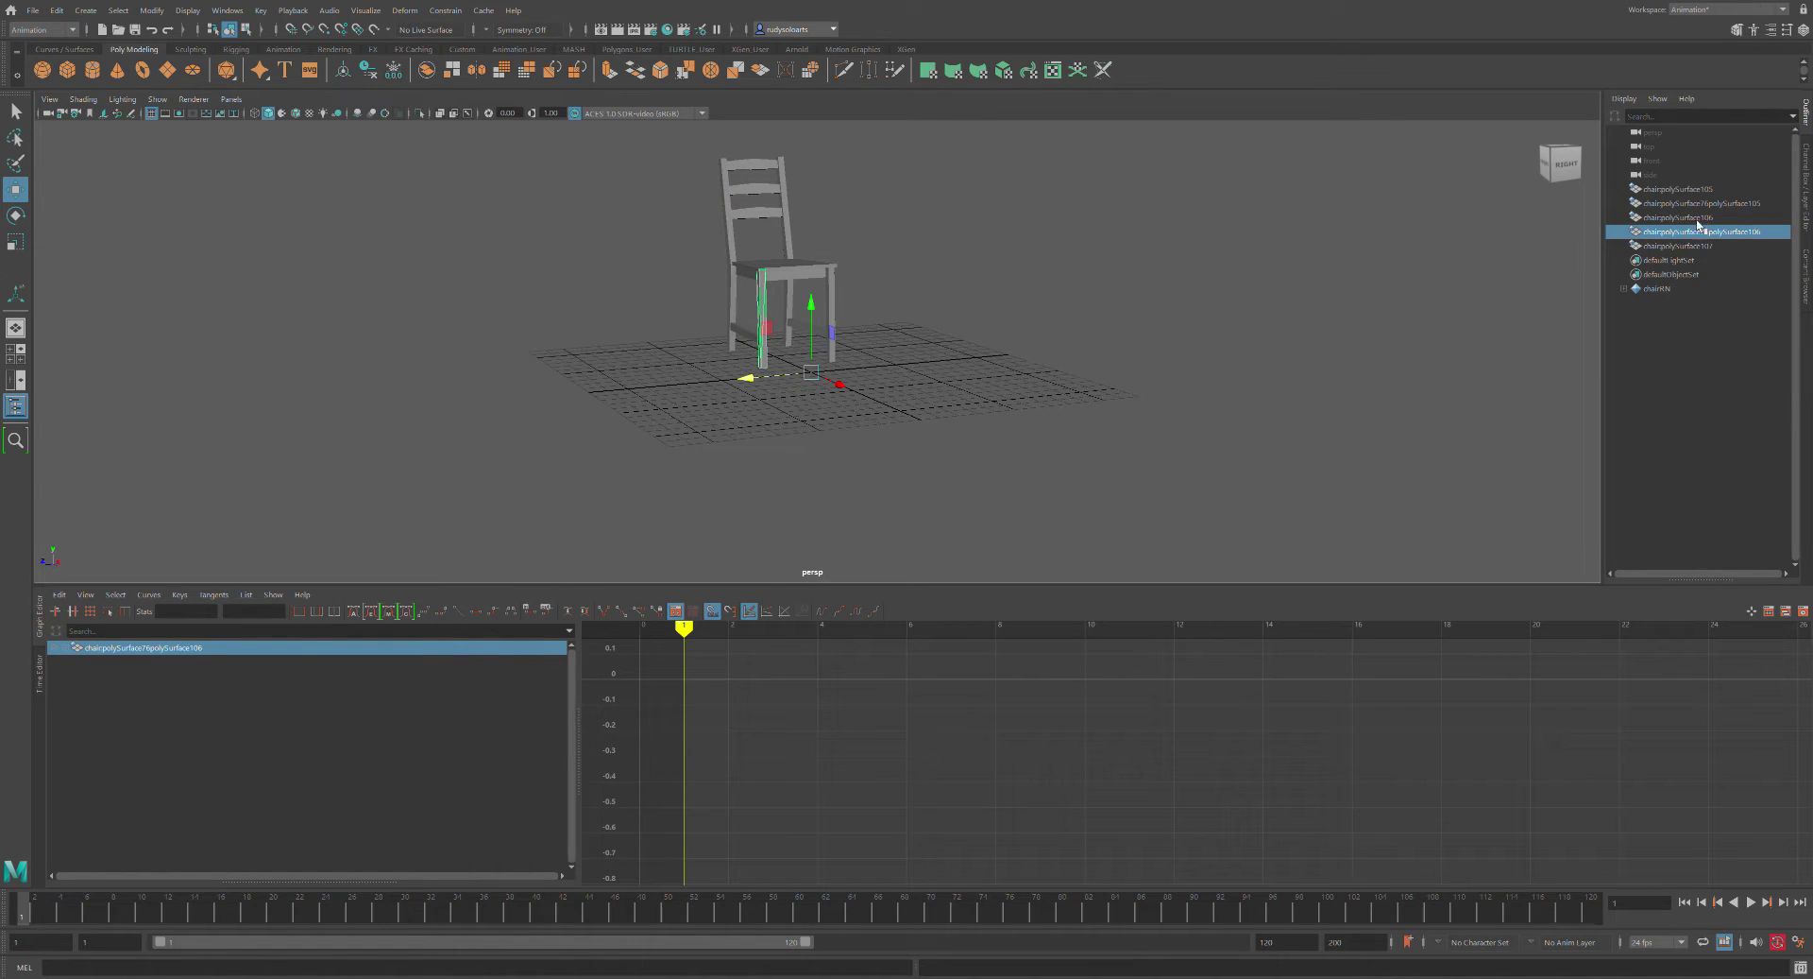
left_click(1691, 189)
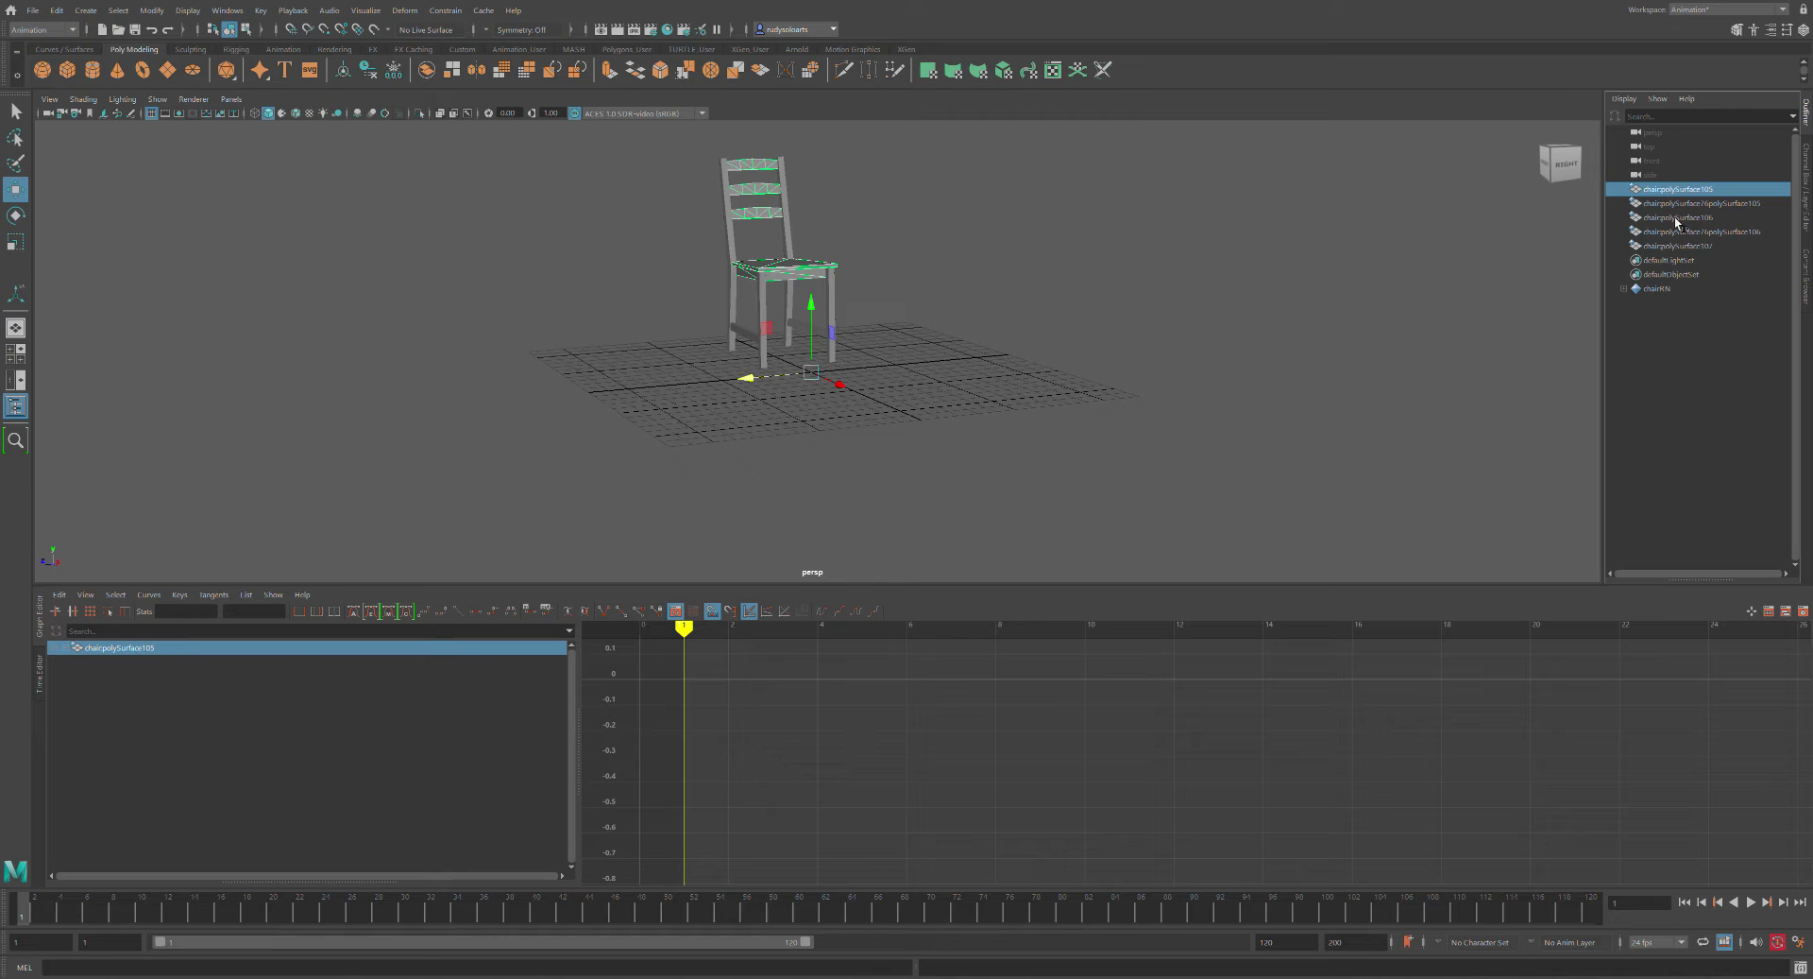
left_click(1667, 249, "shift")
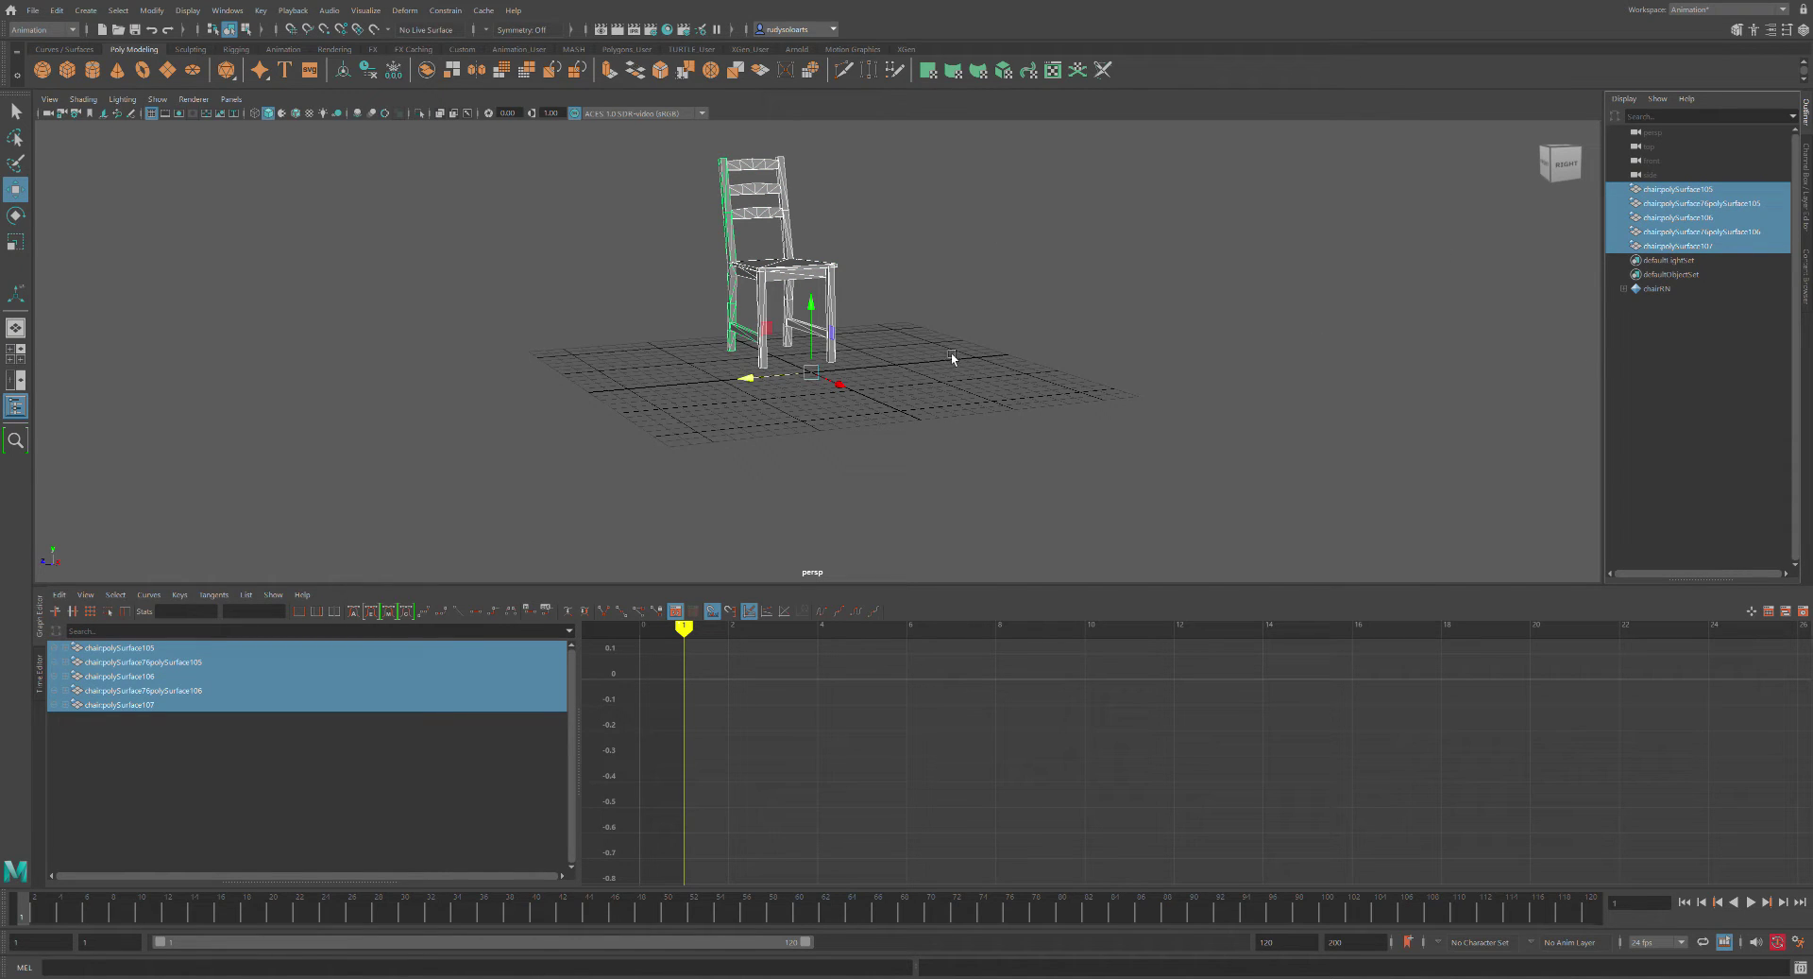
key("ctrl+g")
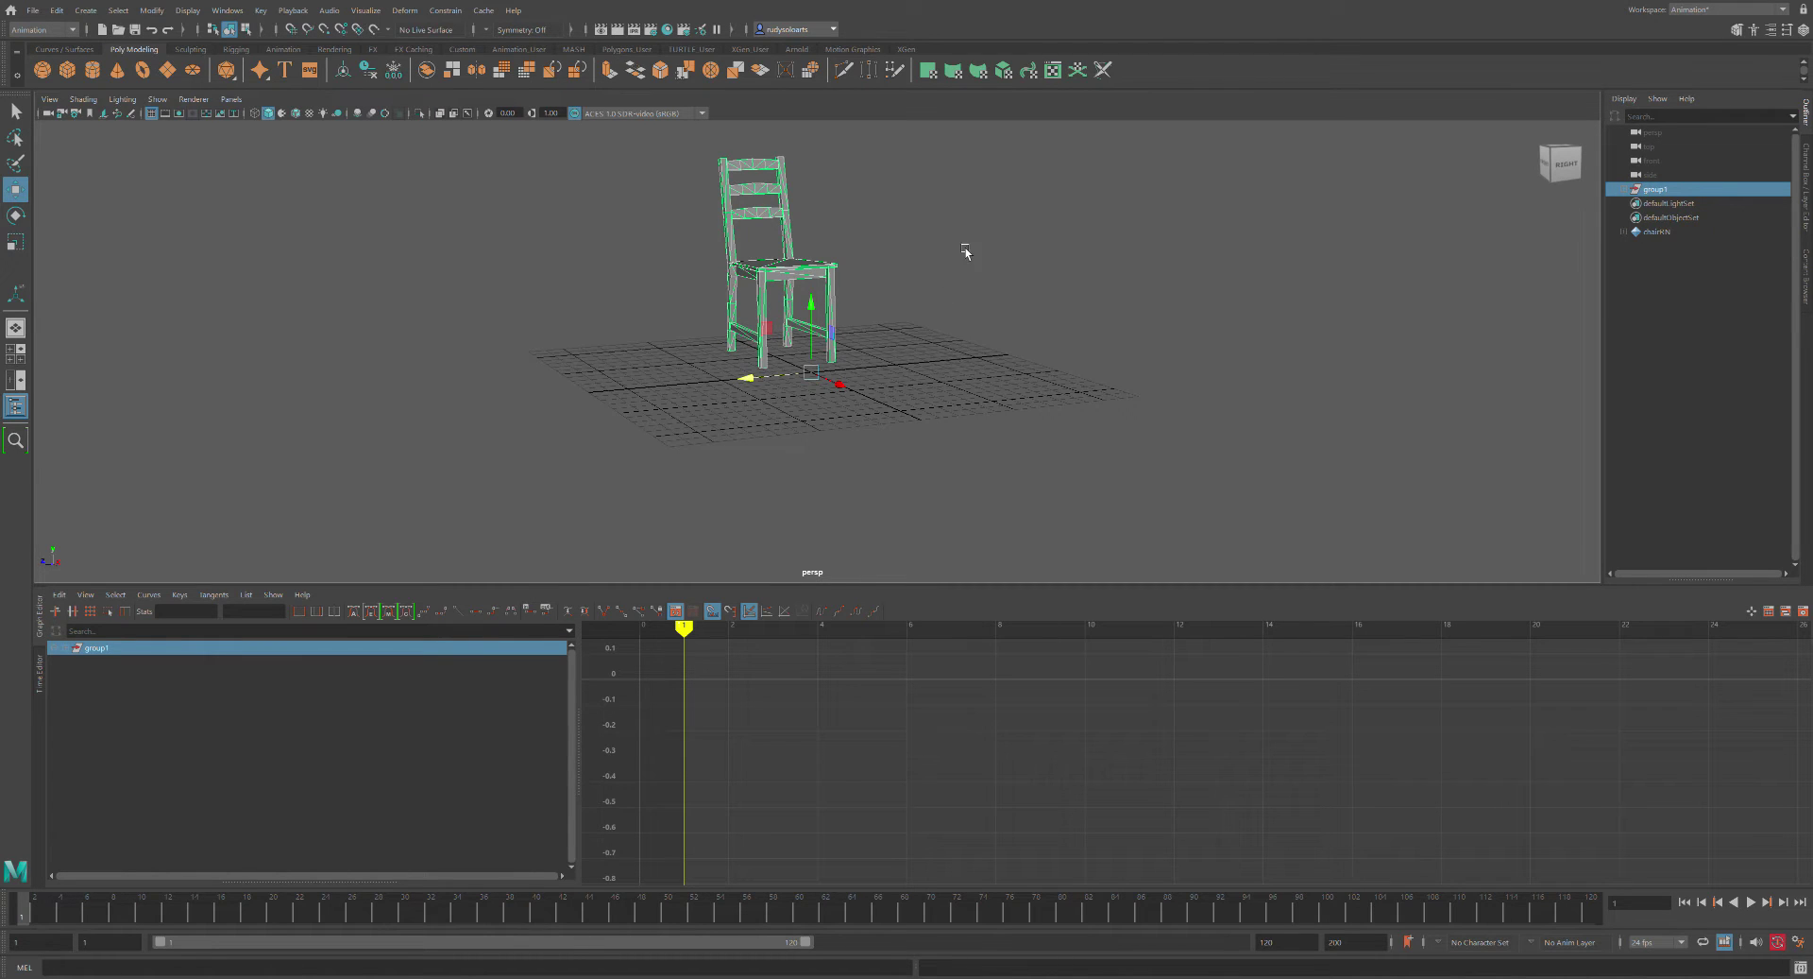
Rename the new group containing the chair pieces to Chair
middle_click_drag(964, 251, 898, 275, "alt")
left_click(983, 220)
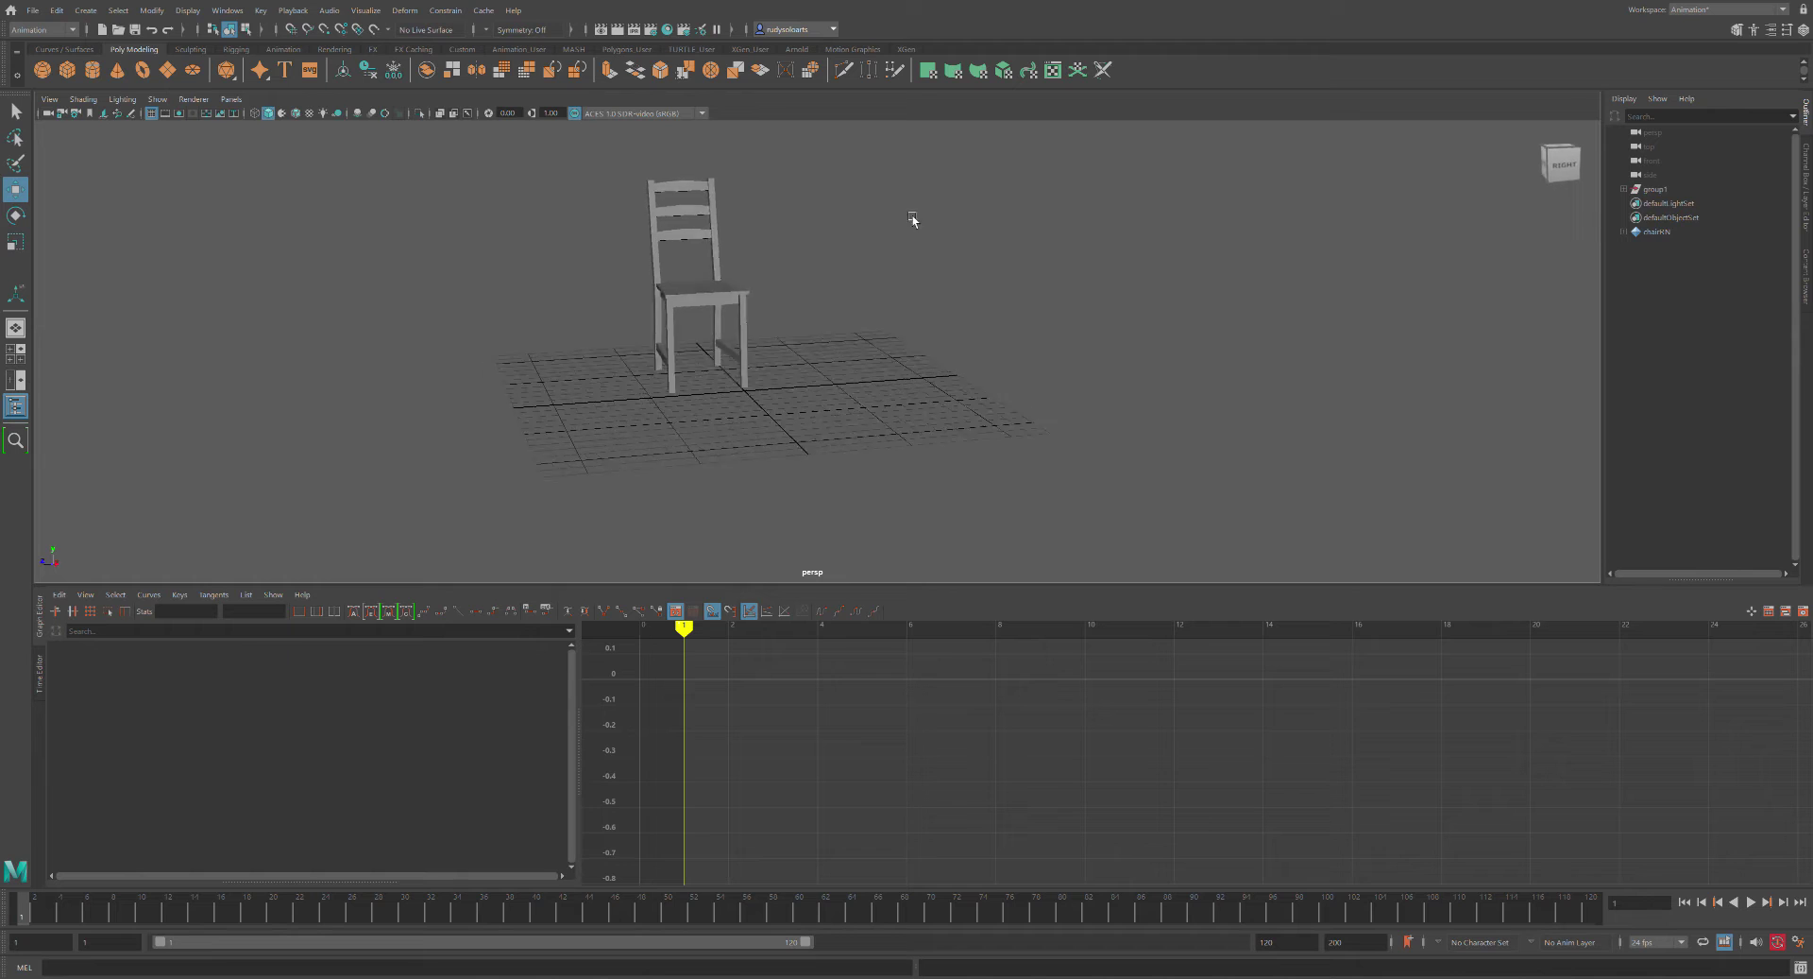
left_click(739, 274)
left_click(886, 259)
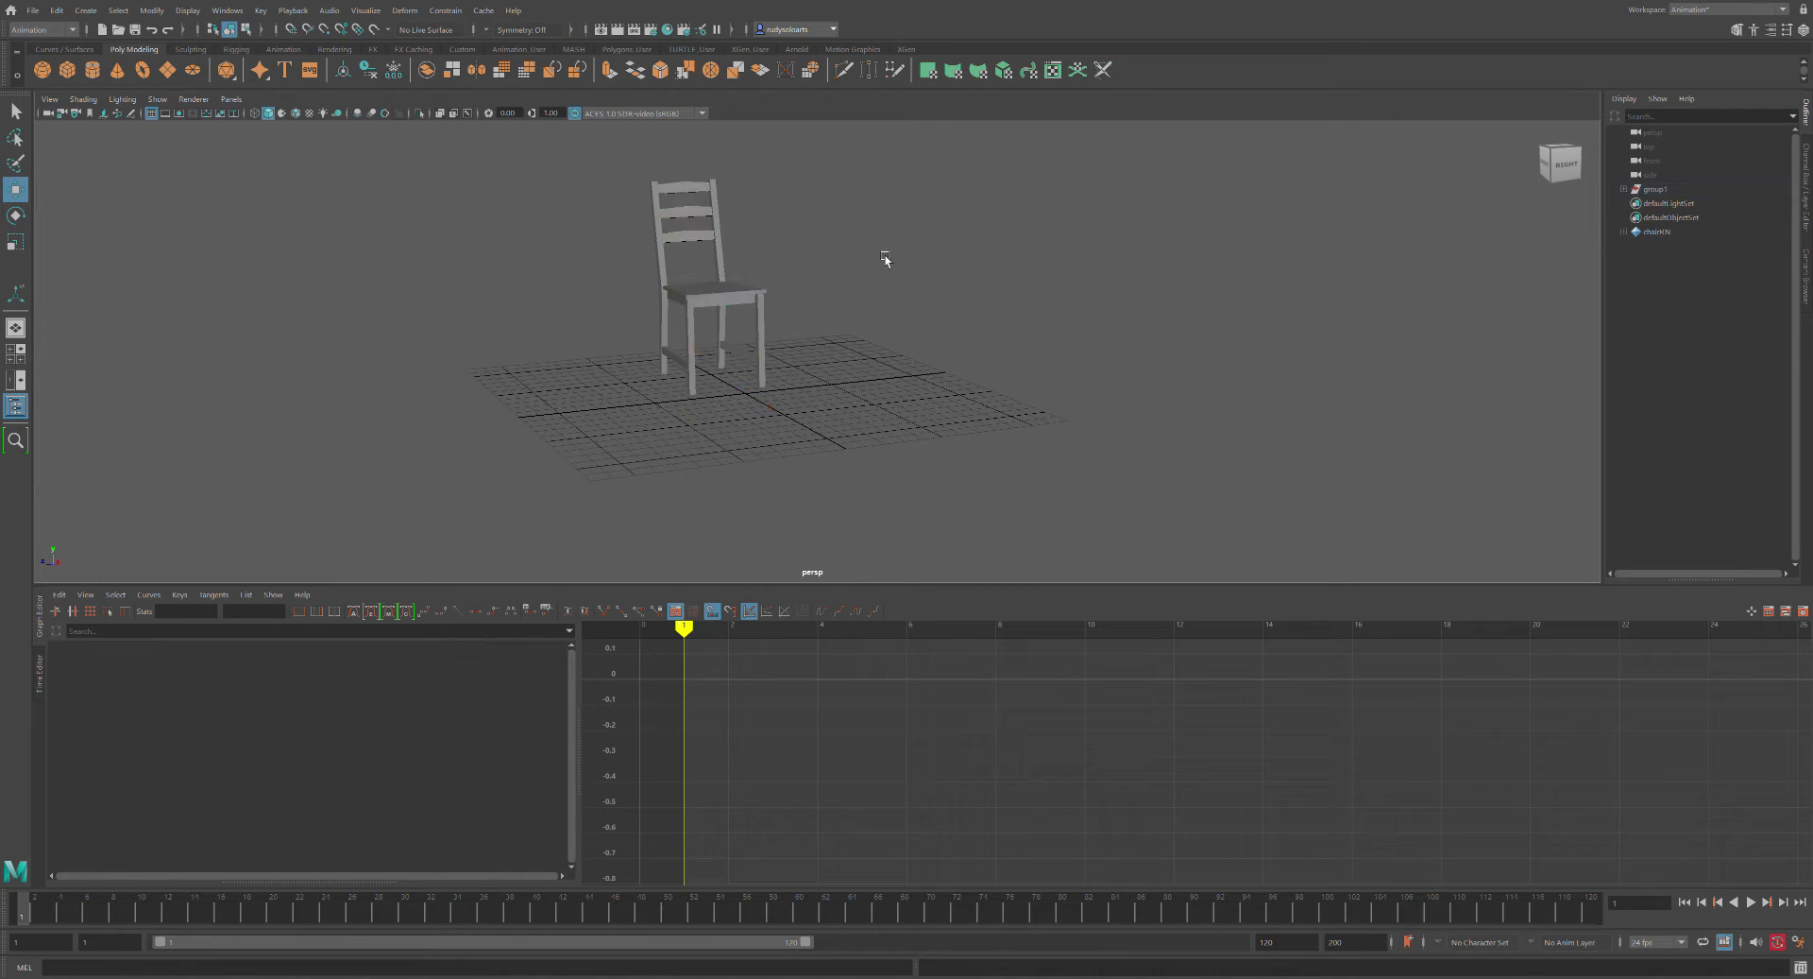
left_click(1677, 194)
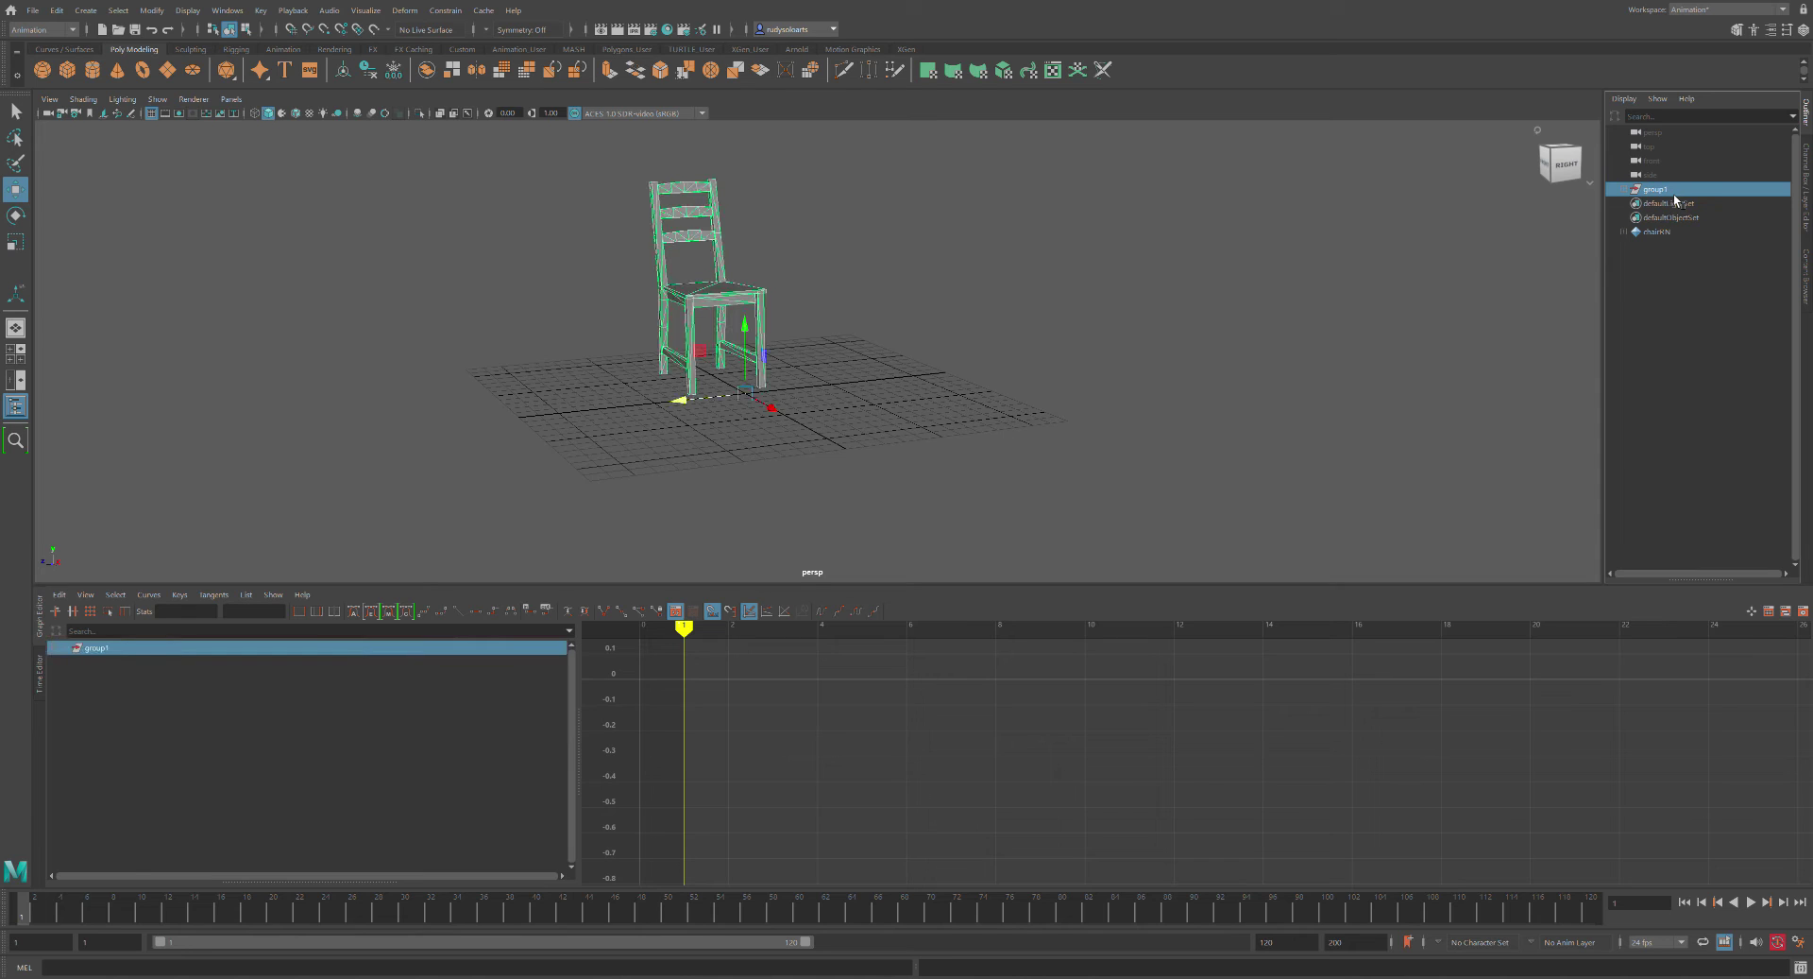
double_click(1662, 189)
type("Chair")
key("Return")
left_click(1332, 297)
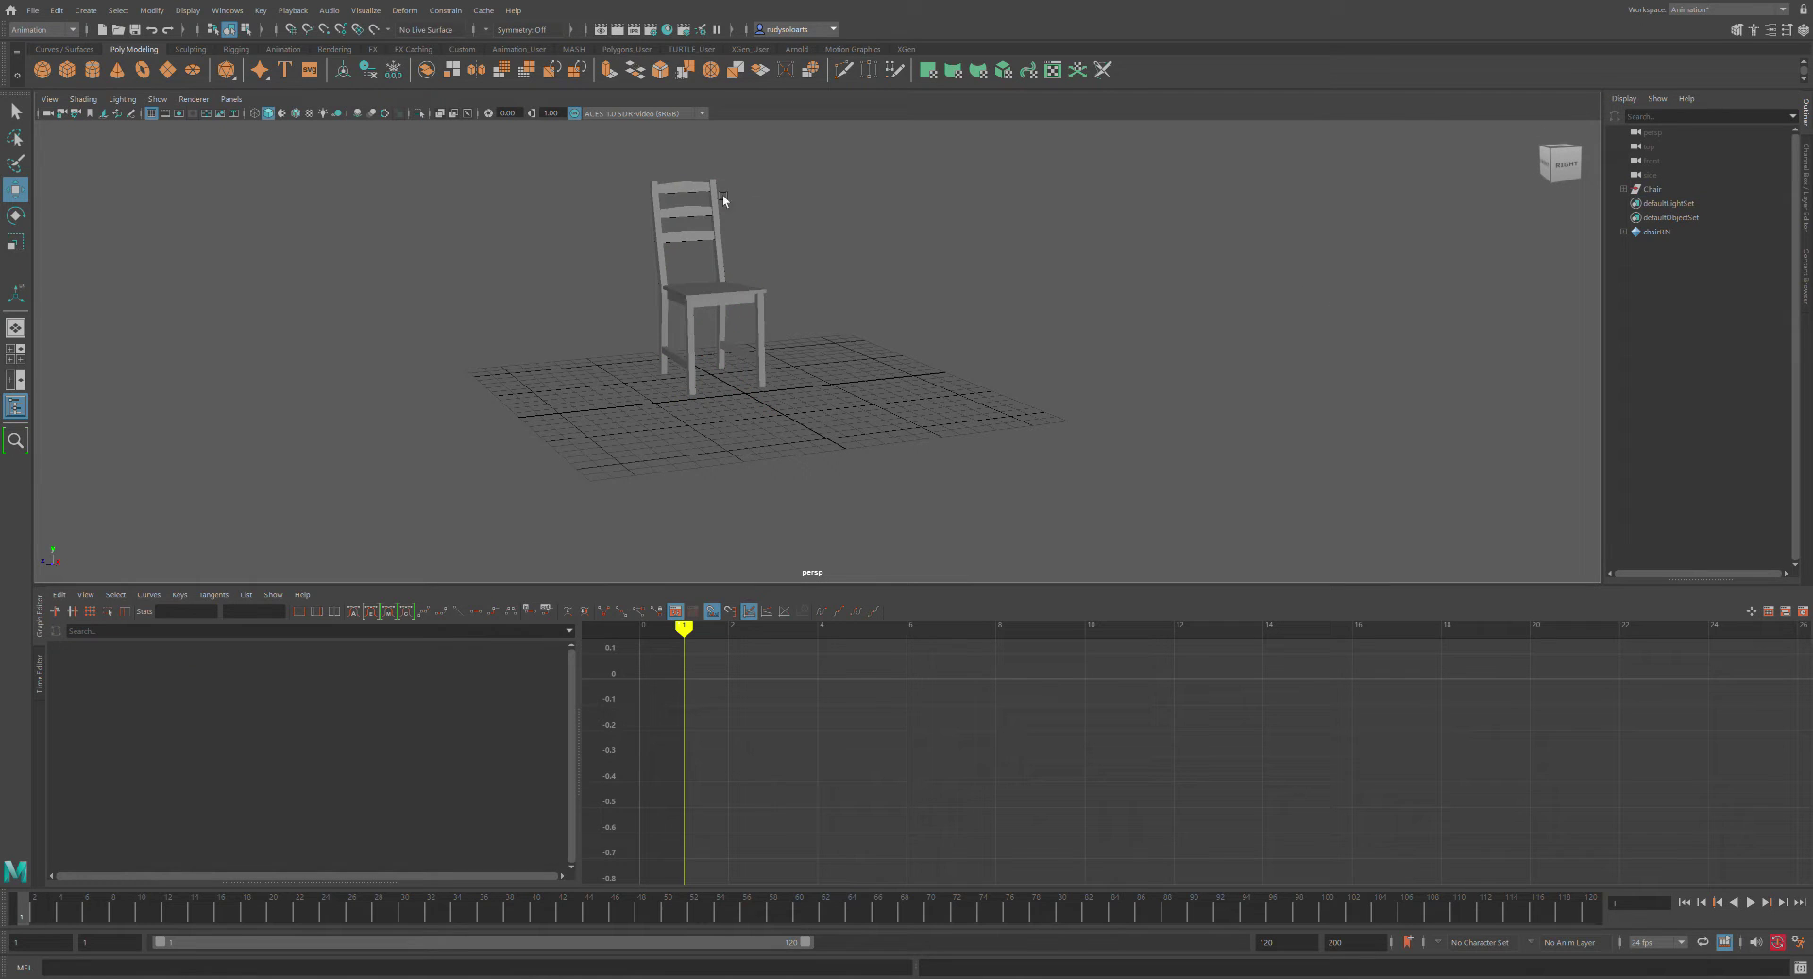
Move the Chair group along X in the front view so its legs are centred on the origin line
left_click(1669, 193)
left_click_drag(1055, 342, 829, 357, "alt")
mouse_move(688, 388)
left_mouse_down("alt")
mouse_move(780, 372)
mouse_move(749, 393)
mouse_move(642, 398)
mouse_move(680, 393)
left_mouse_up("alt")
mouse_move(927, 342)
left_mouse_down("alt")
mouse_move(865, 342)
mouse_move(916, 346)
left_mouse_up("alt")
left_click_drag(739, 323, 752, 348)
left_click_drag(689, 411, 771, 340)
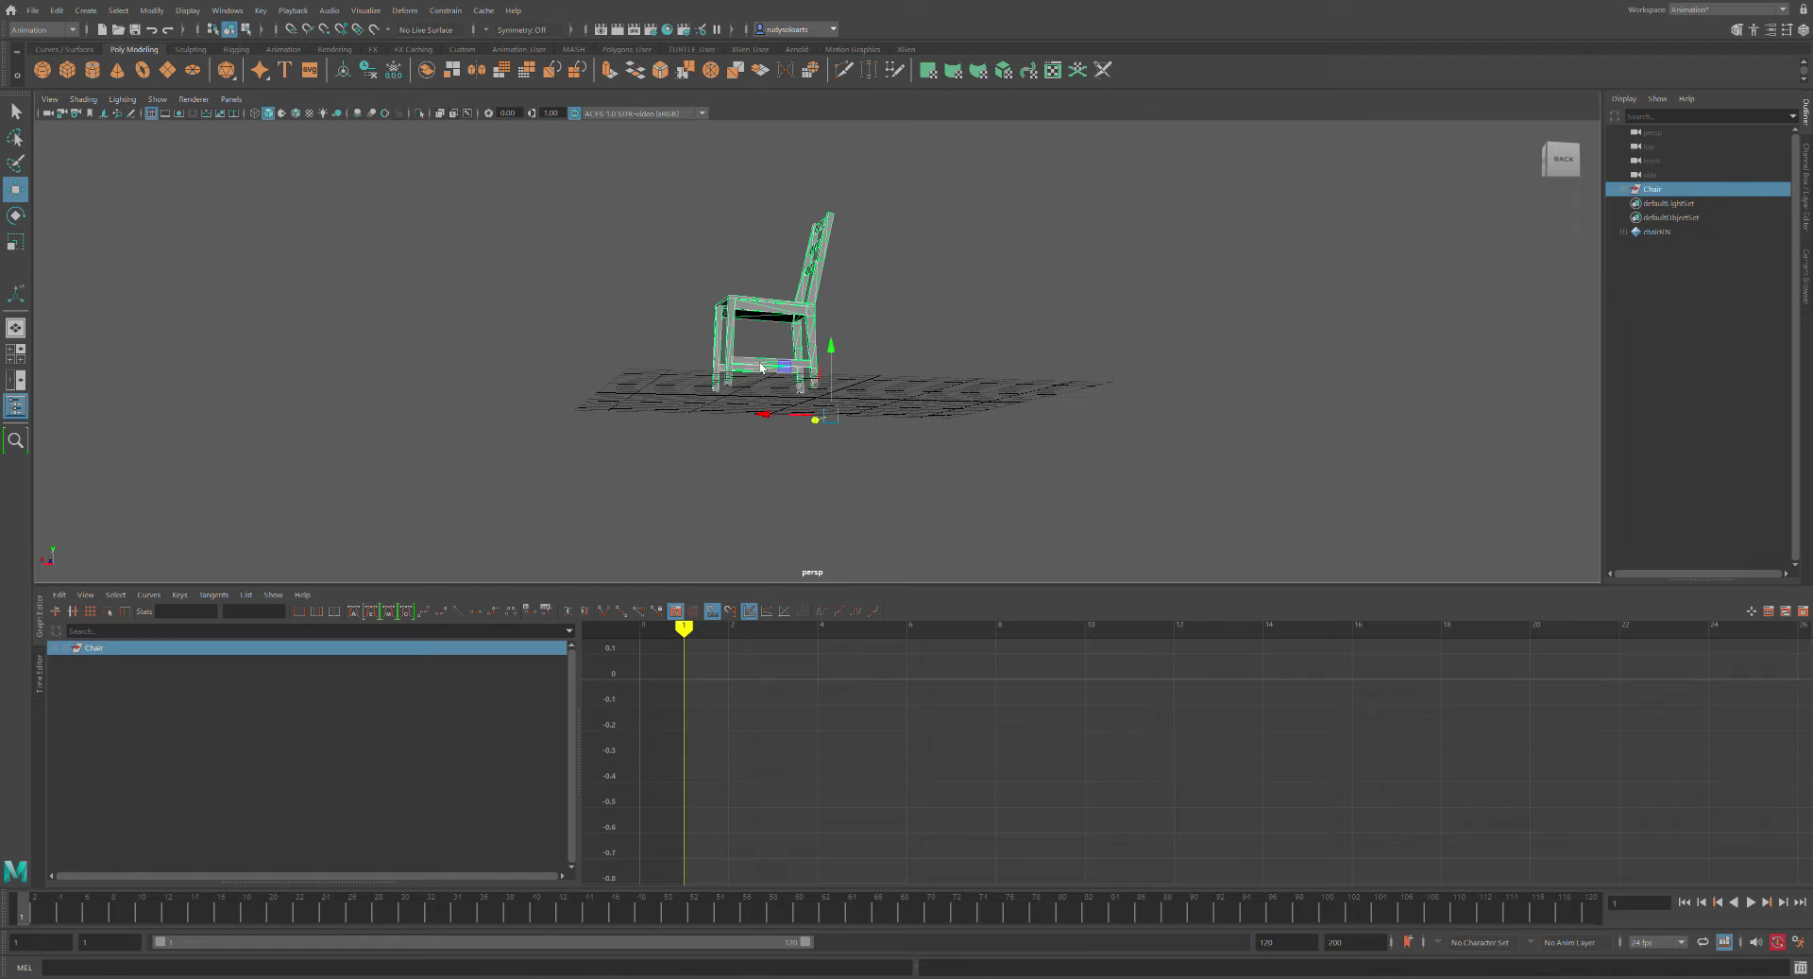
left_click_drag(761, 366, 938, 415, "alt+shift")
left_click_drag(780, 435, 781, 448)
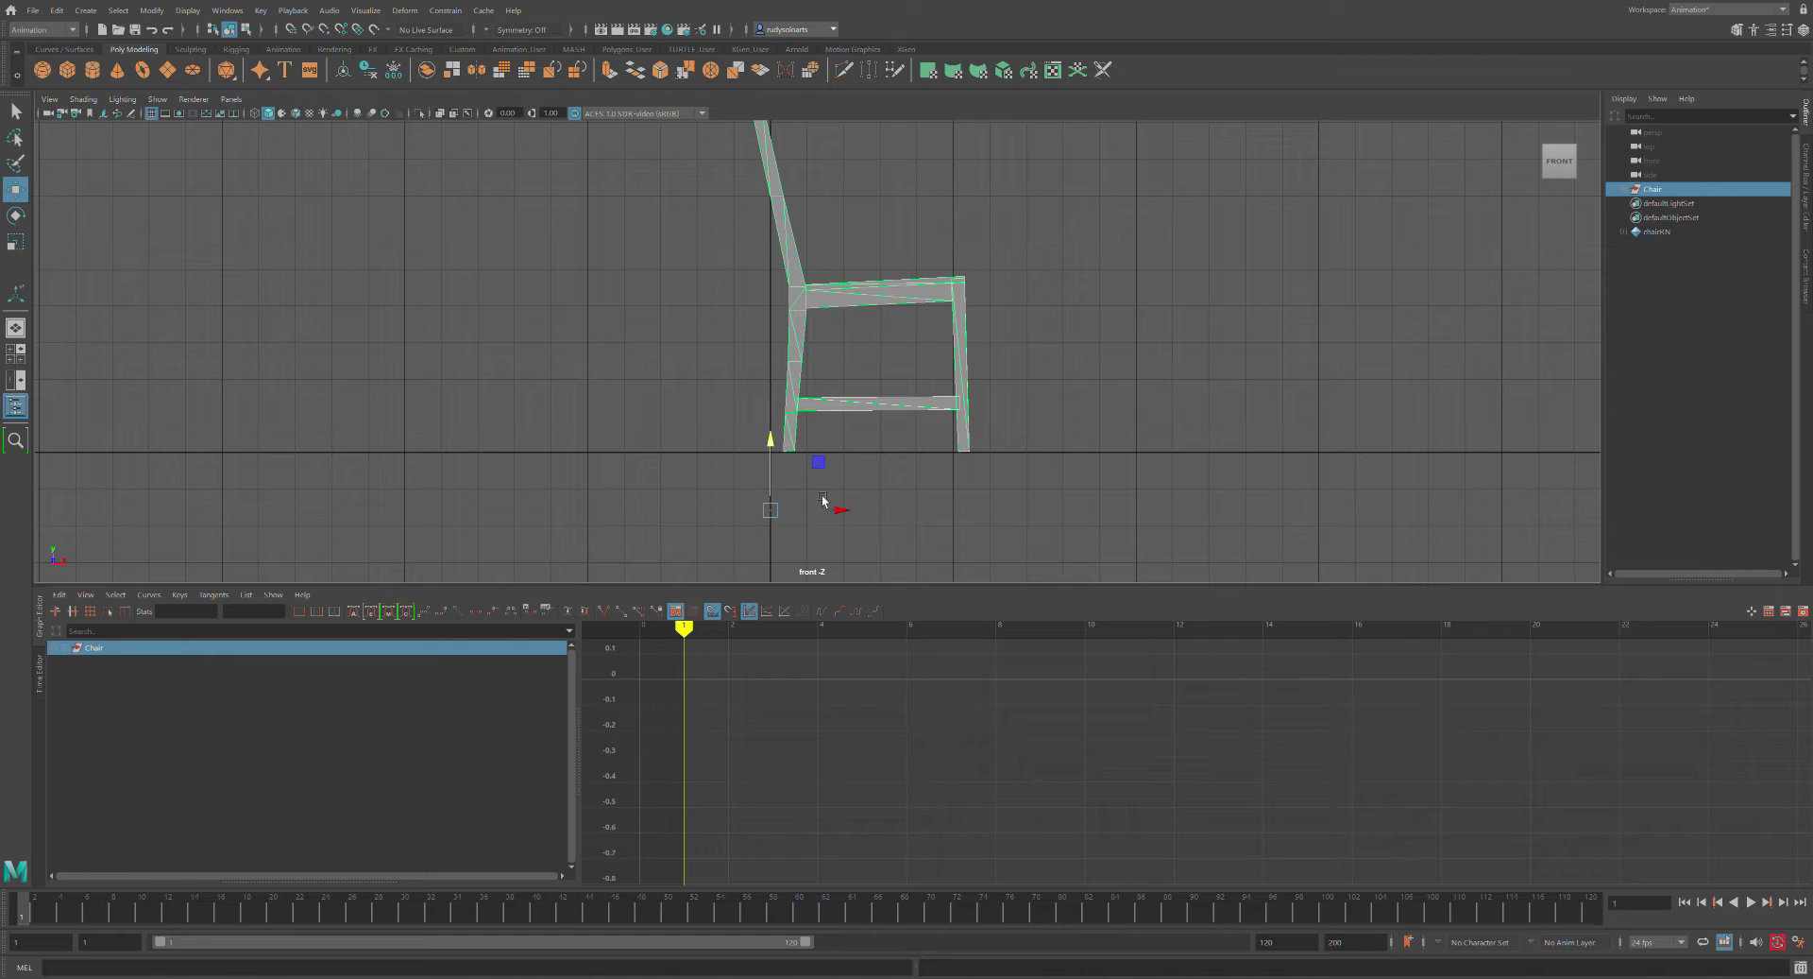
left_click_drag(850, 513, 752, 520)
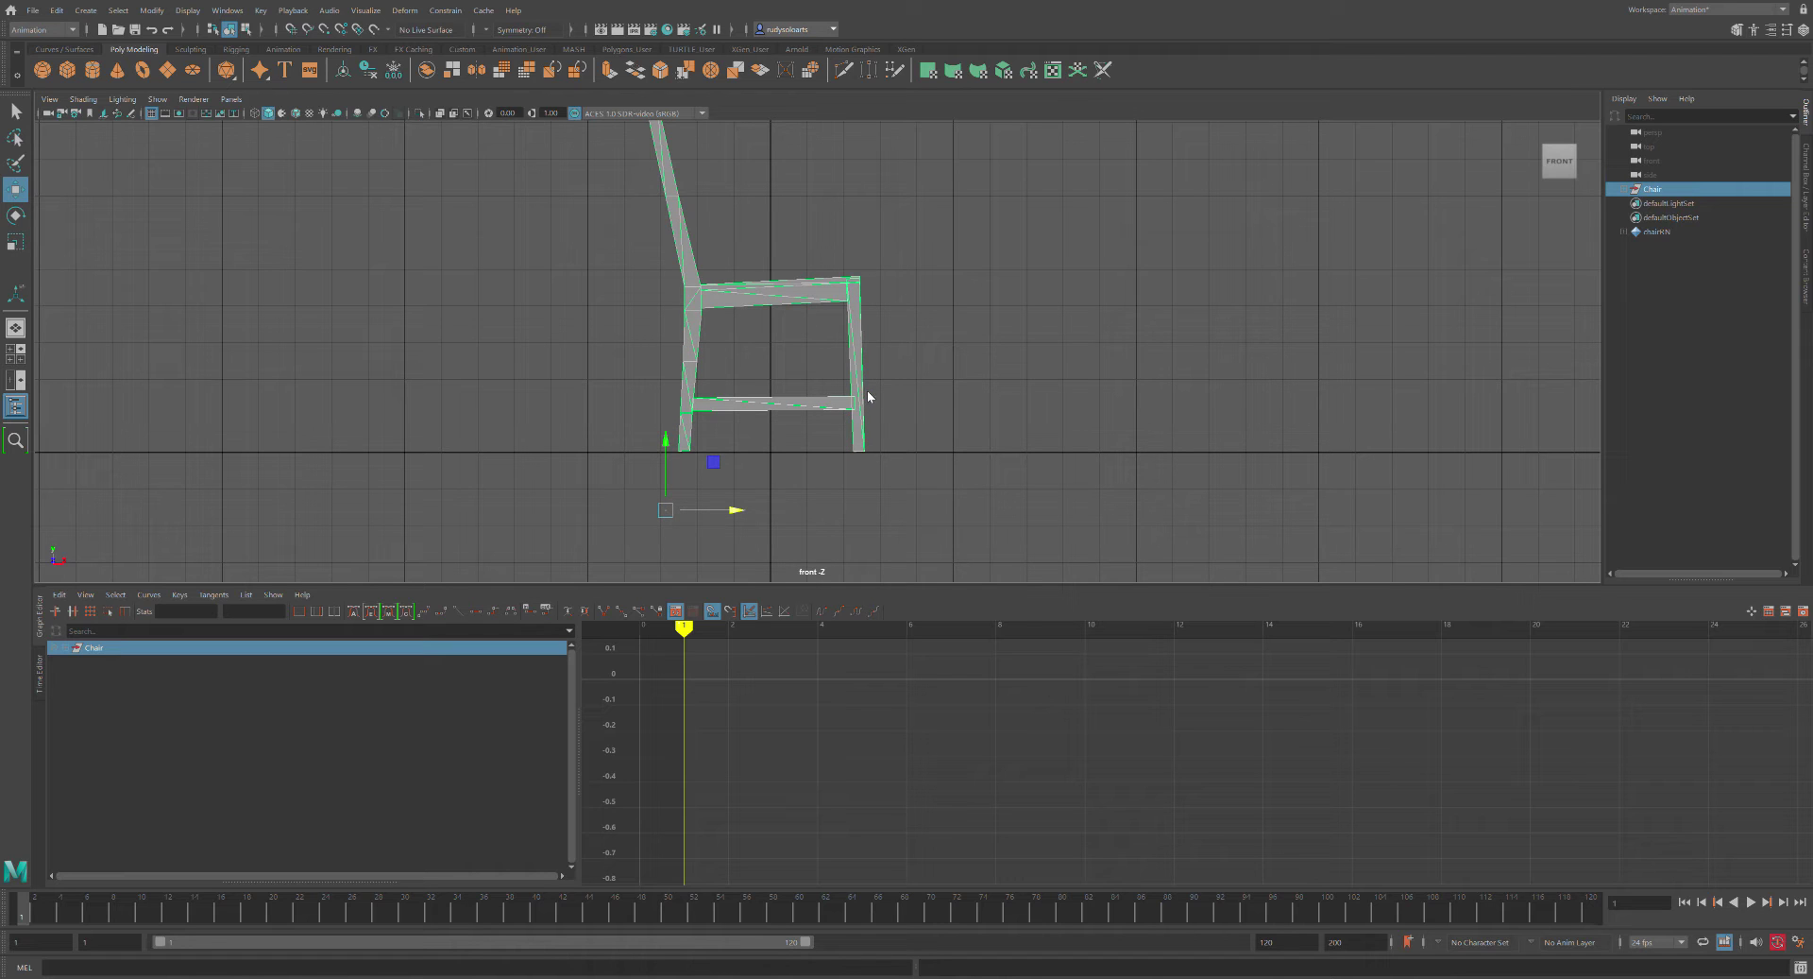
Nudge the Chair group along Z in the side view to centre it on the vertical grid axis
key("space")
key("space")
scroll(986, 344, "down", 3)
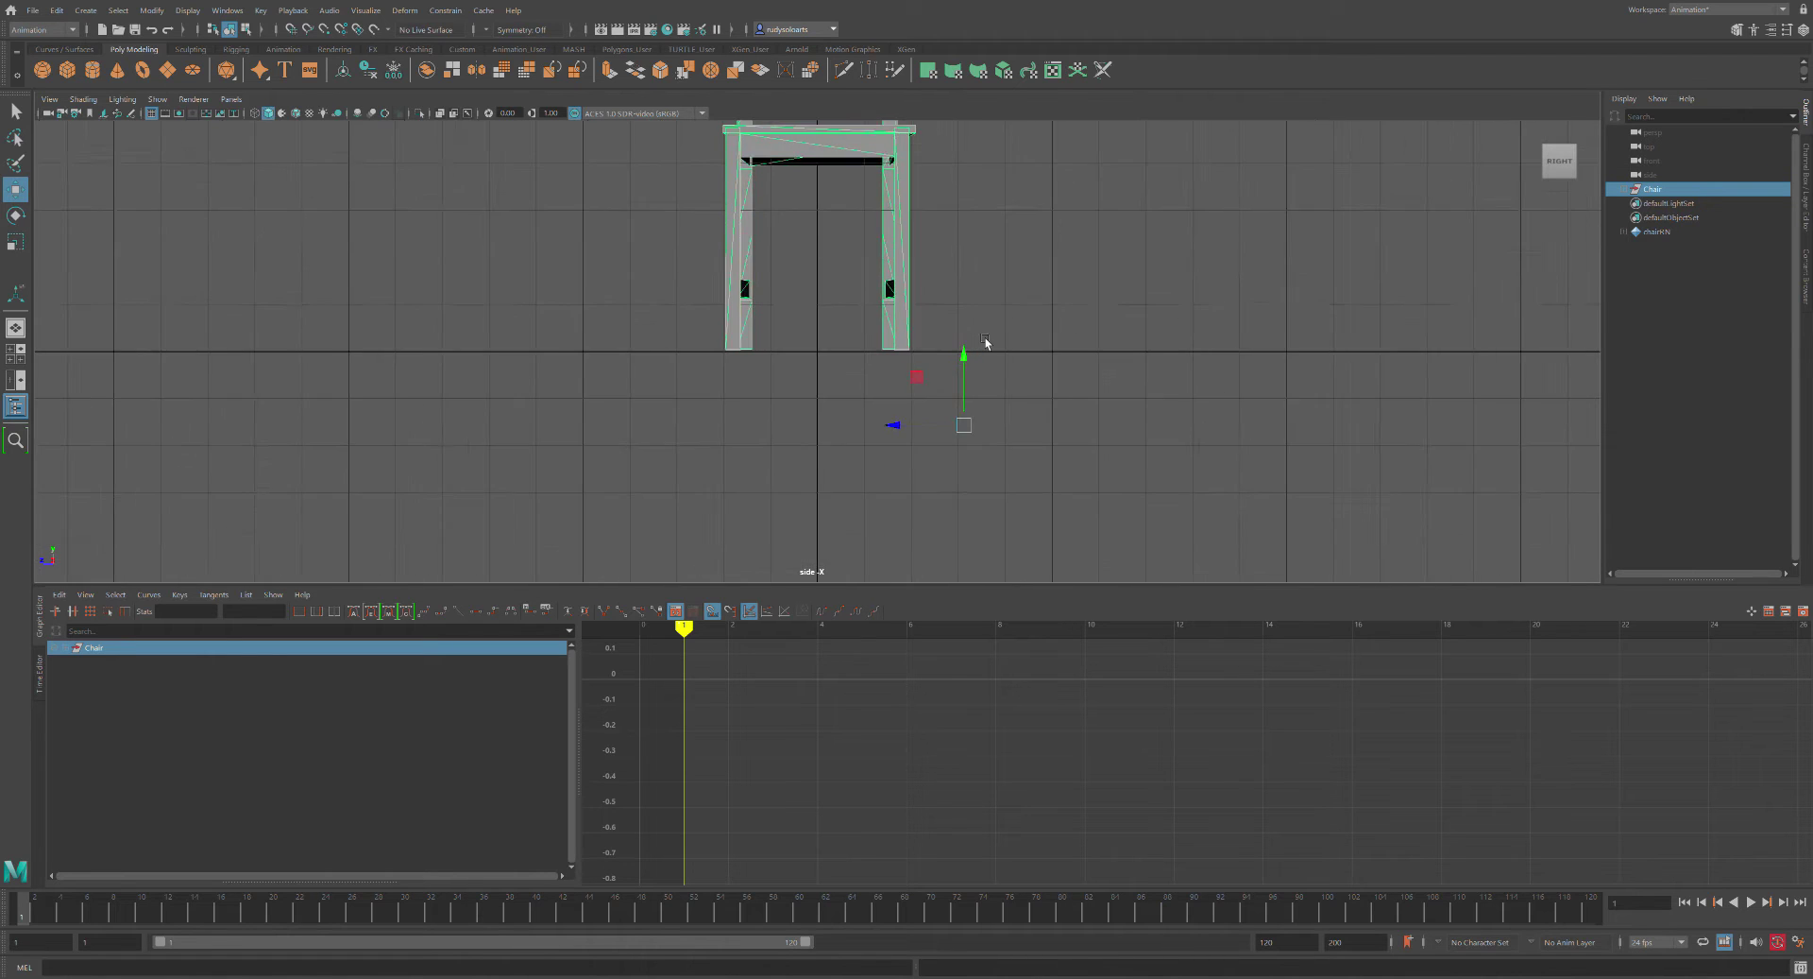
middle_click_drag(968, 272, 961, 291, "alt")
scroll(962, 291, "up", 3)
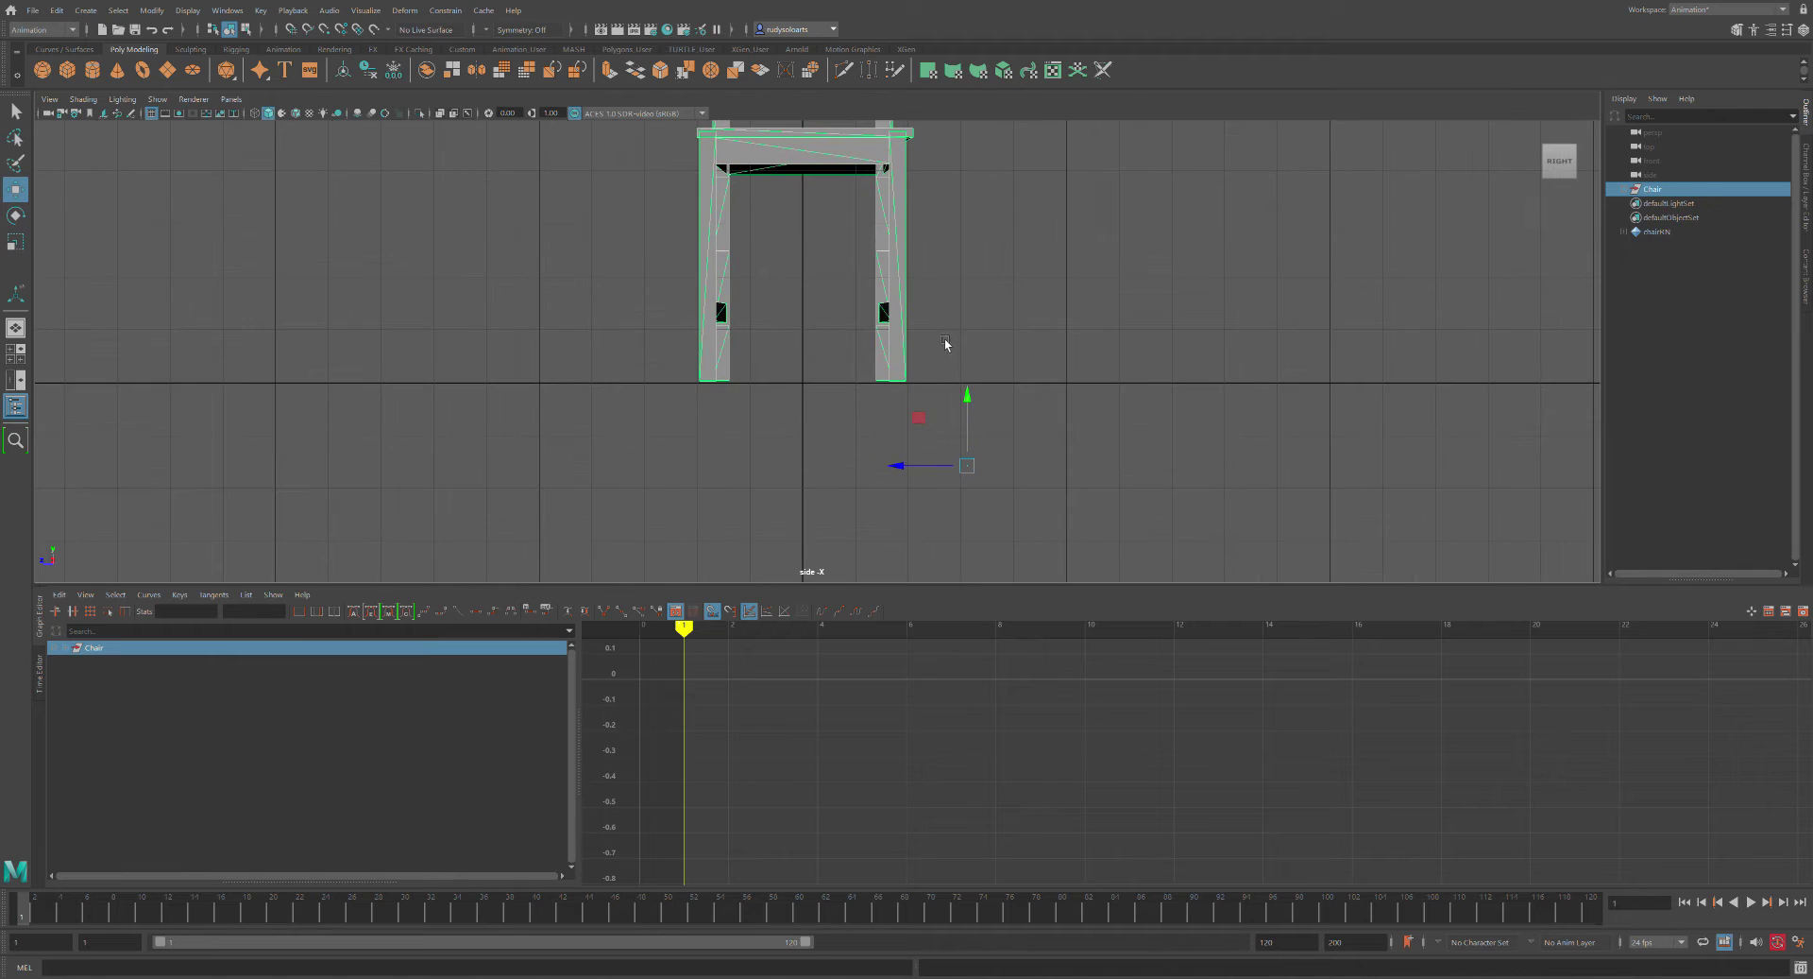
left_click_drag(909, 474, 913, 474)
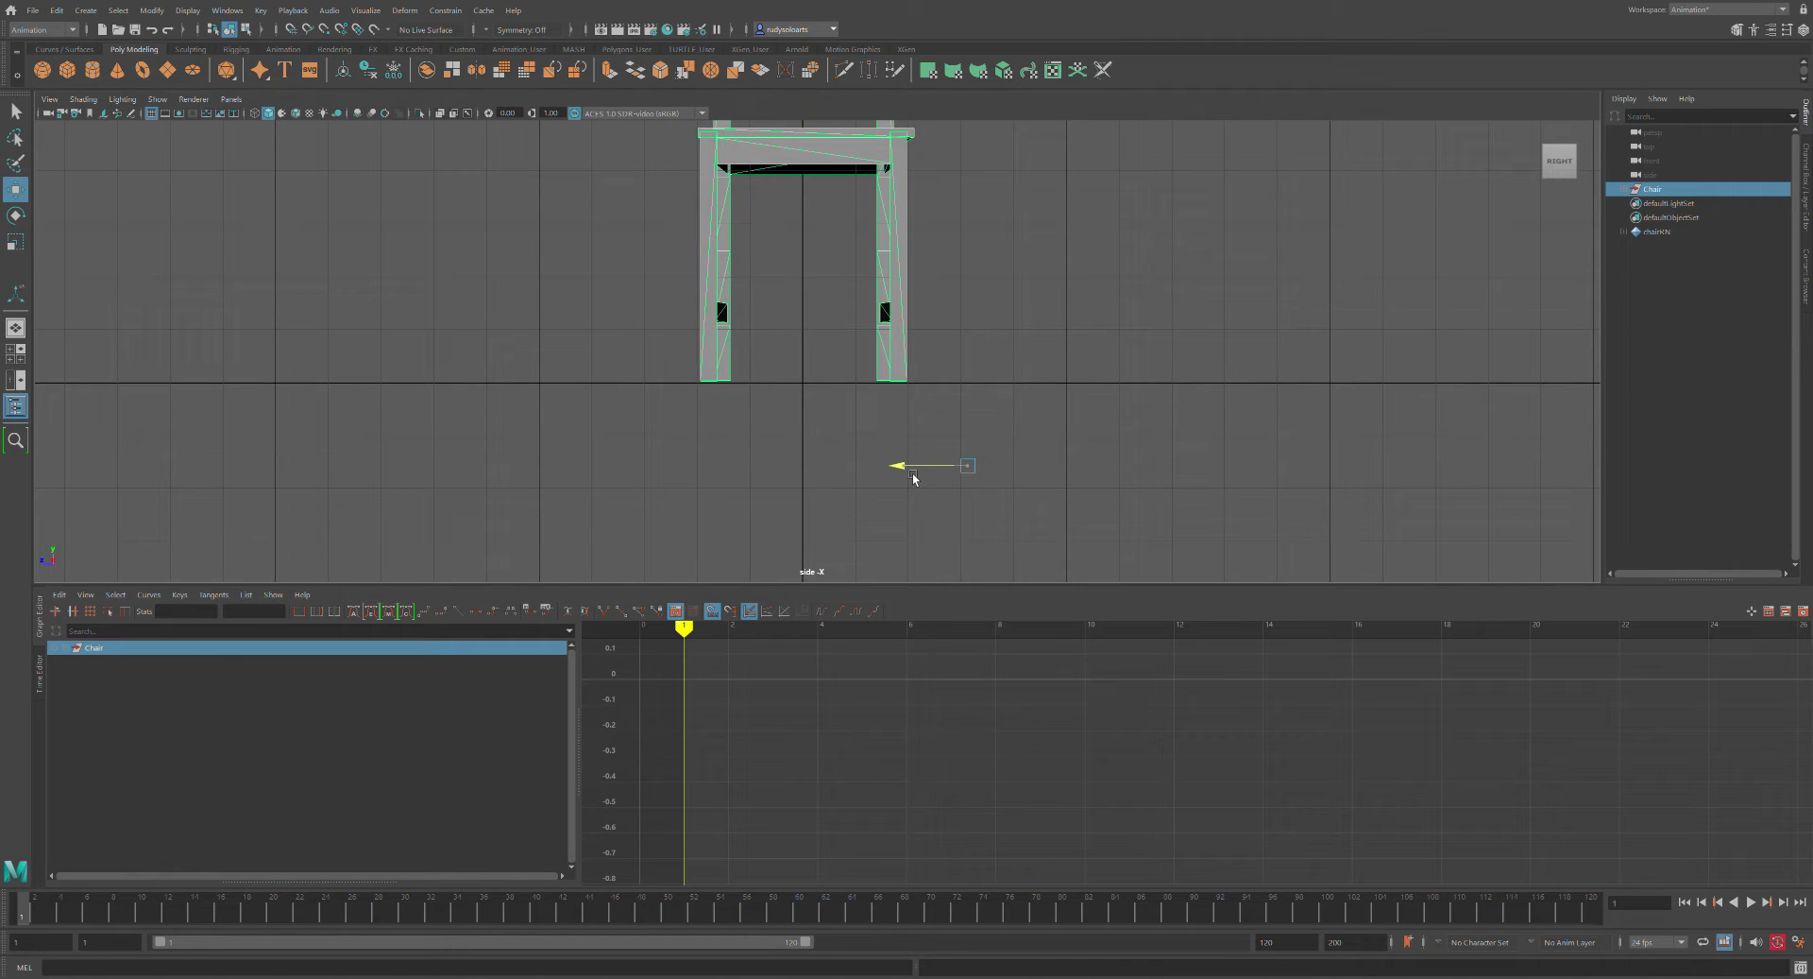
scroll(932, 315, "down", 6)
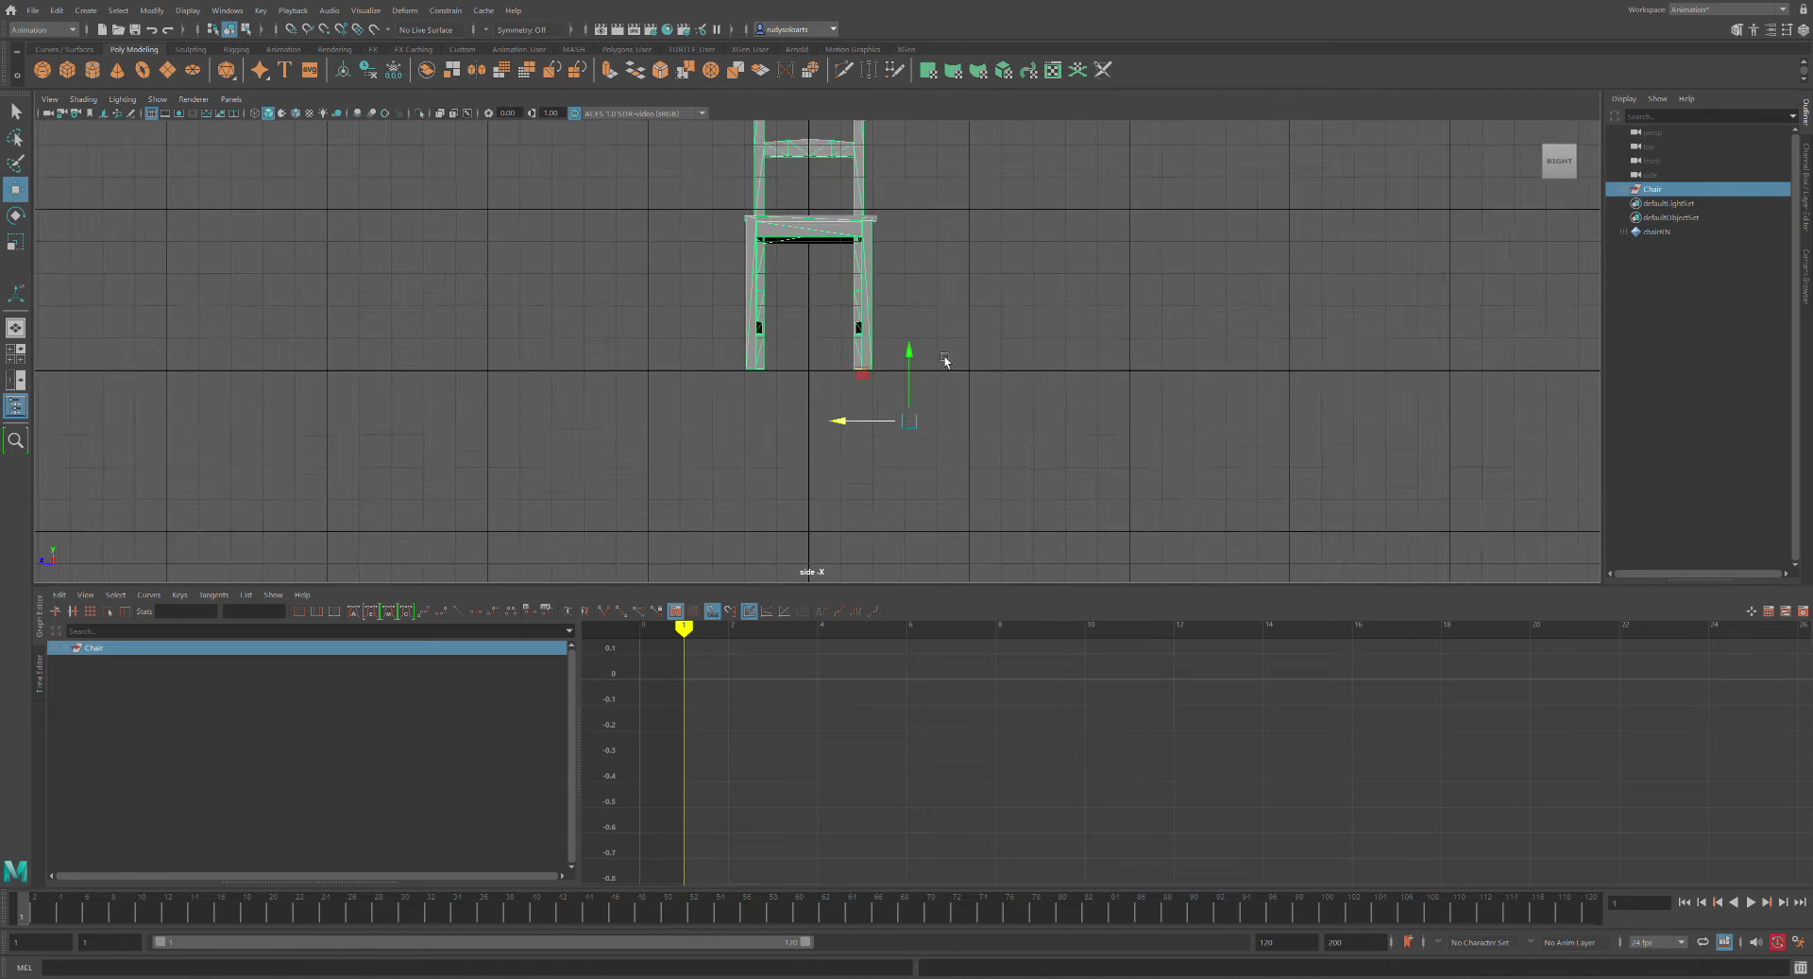
middle_click_drag(933, 241, 937, 305, "alt")
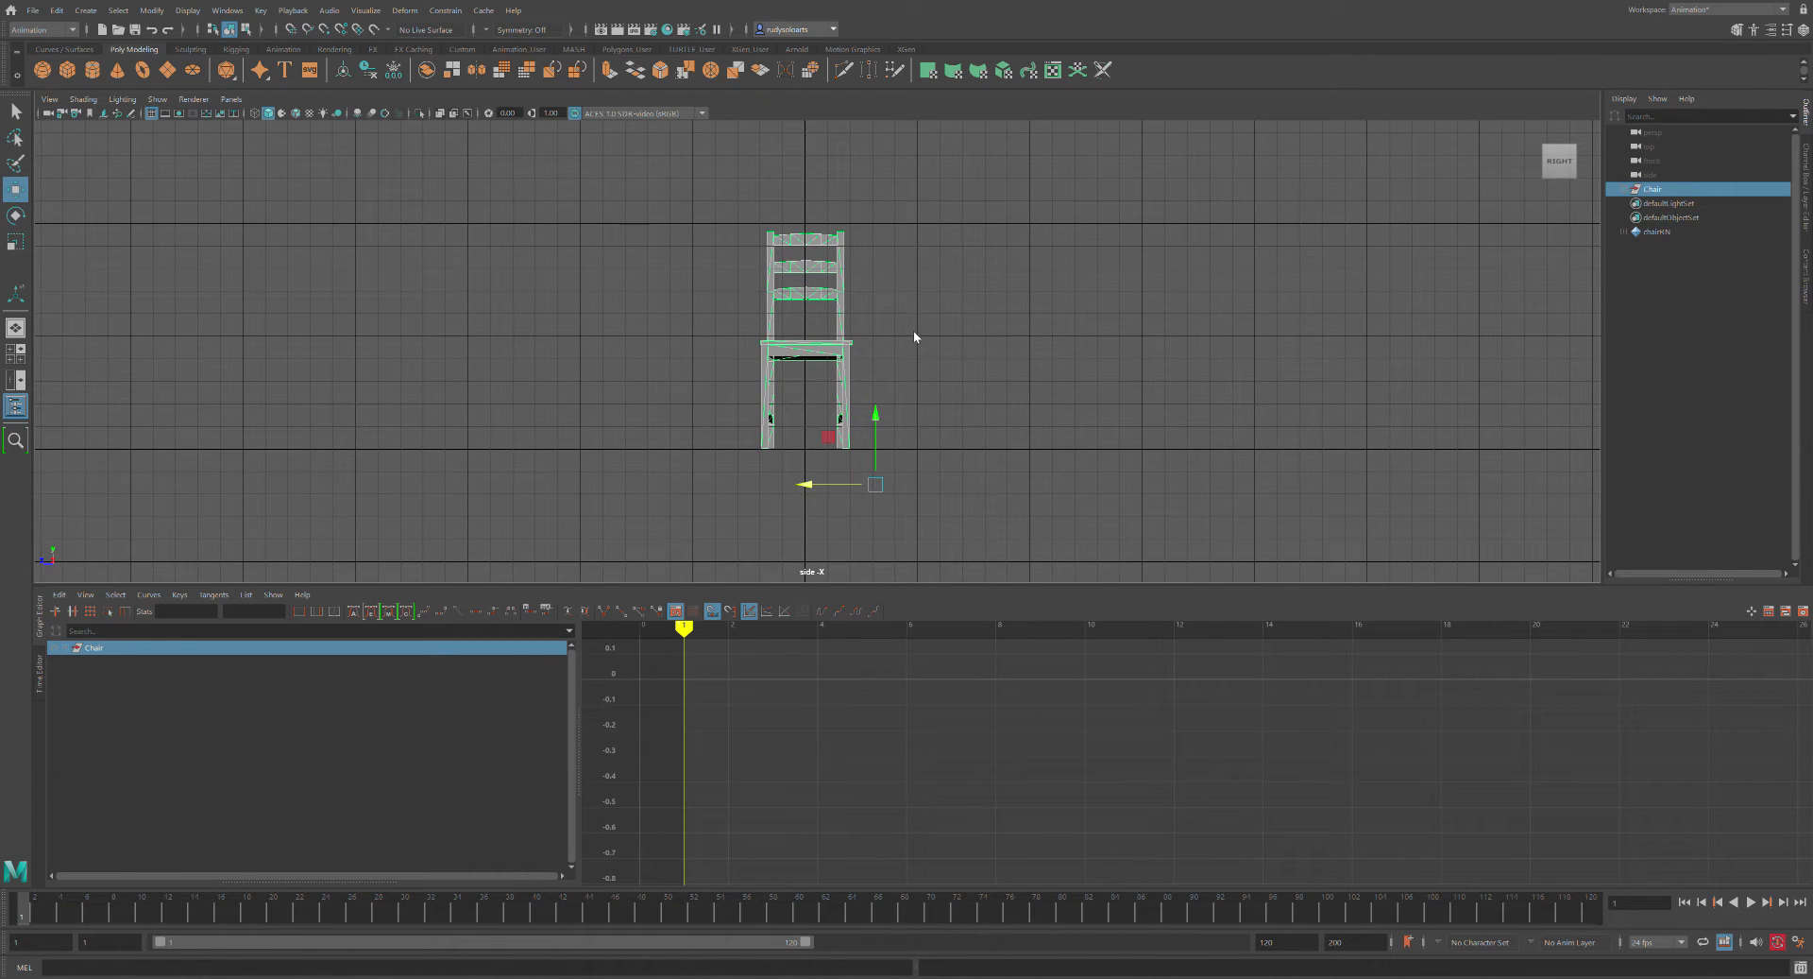
Reposition the Chair group's pivot to ground level, midway between the legs, using the left view
left_click_drag(916, 279, 960, 313, "alt")
scroll(960, 313, "up", 10)
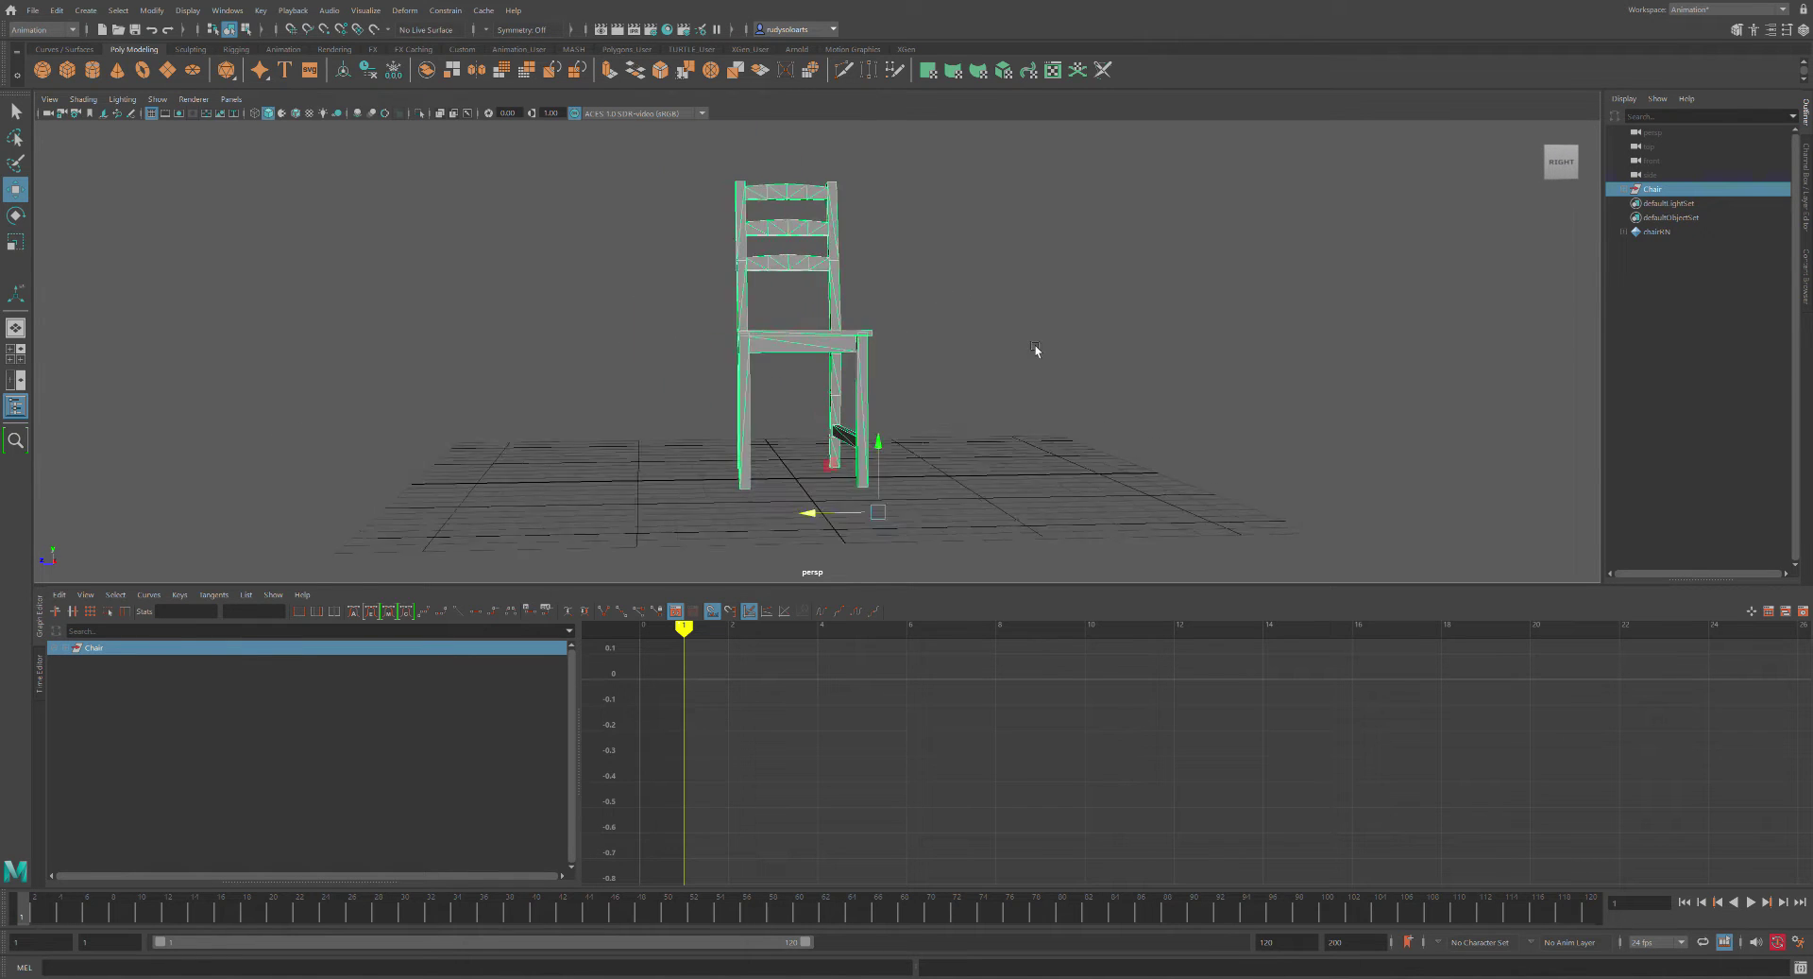
left_click_drag(1035, 344, 965, 344, "alt")
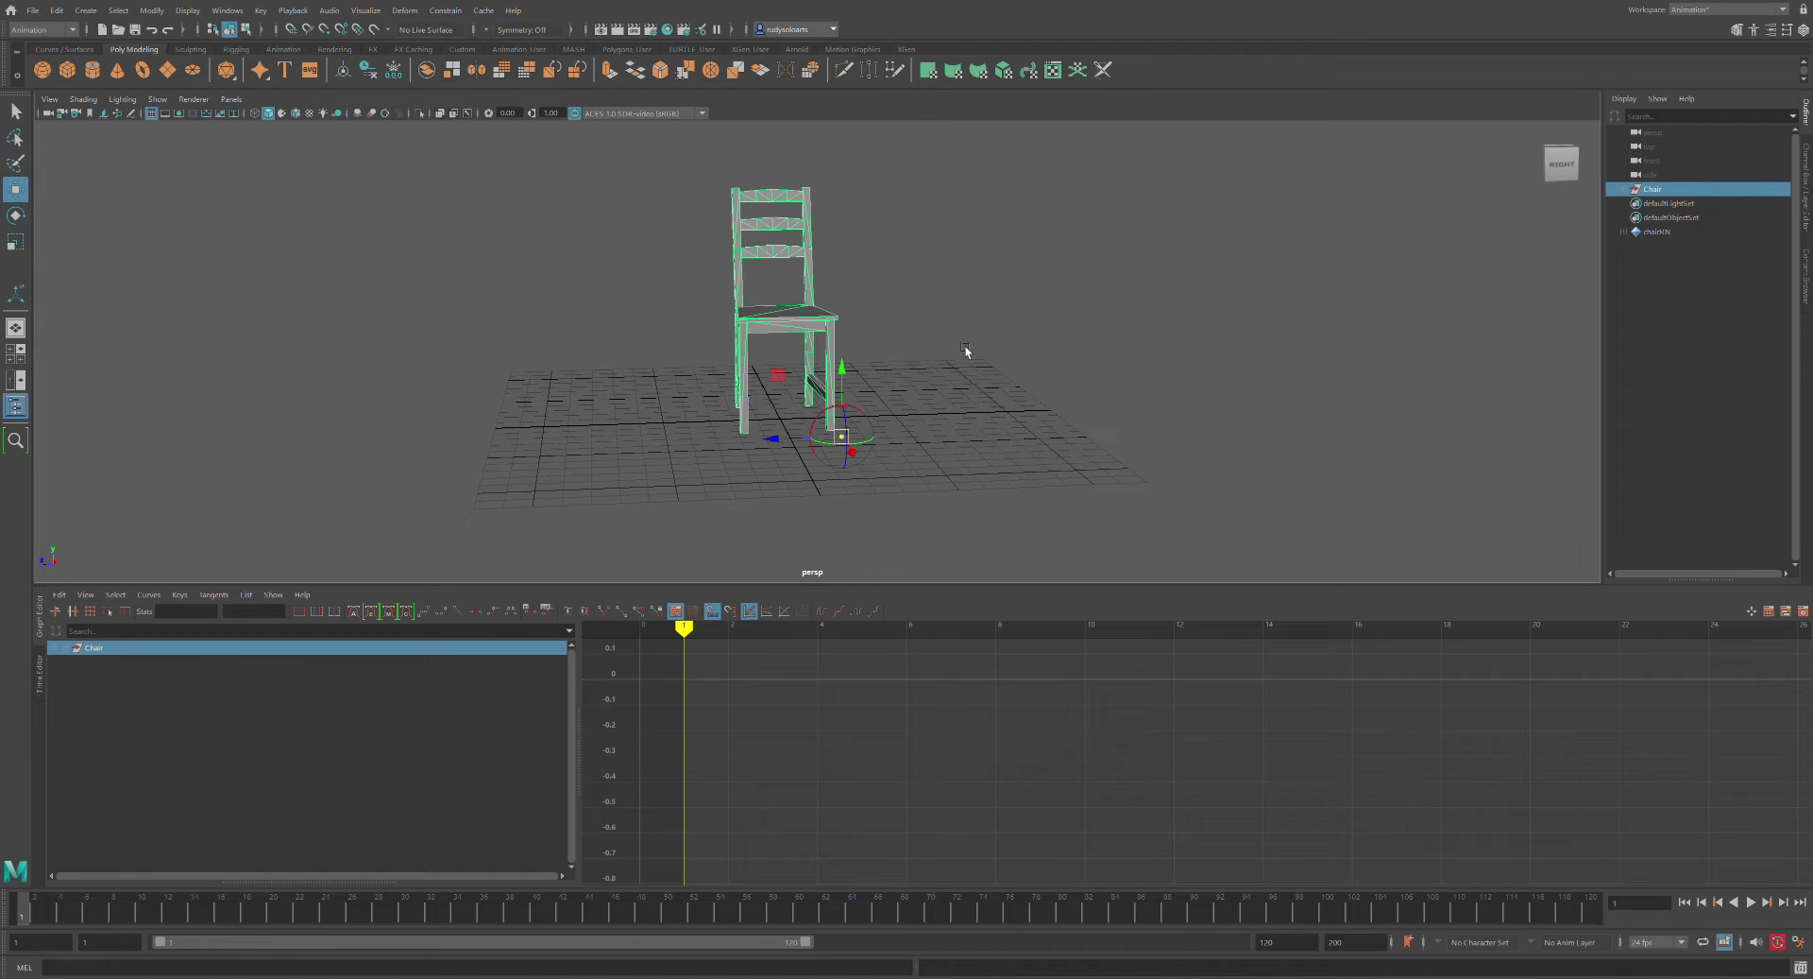
left_click_drag(897, 435, 932, 374, "alt")
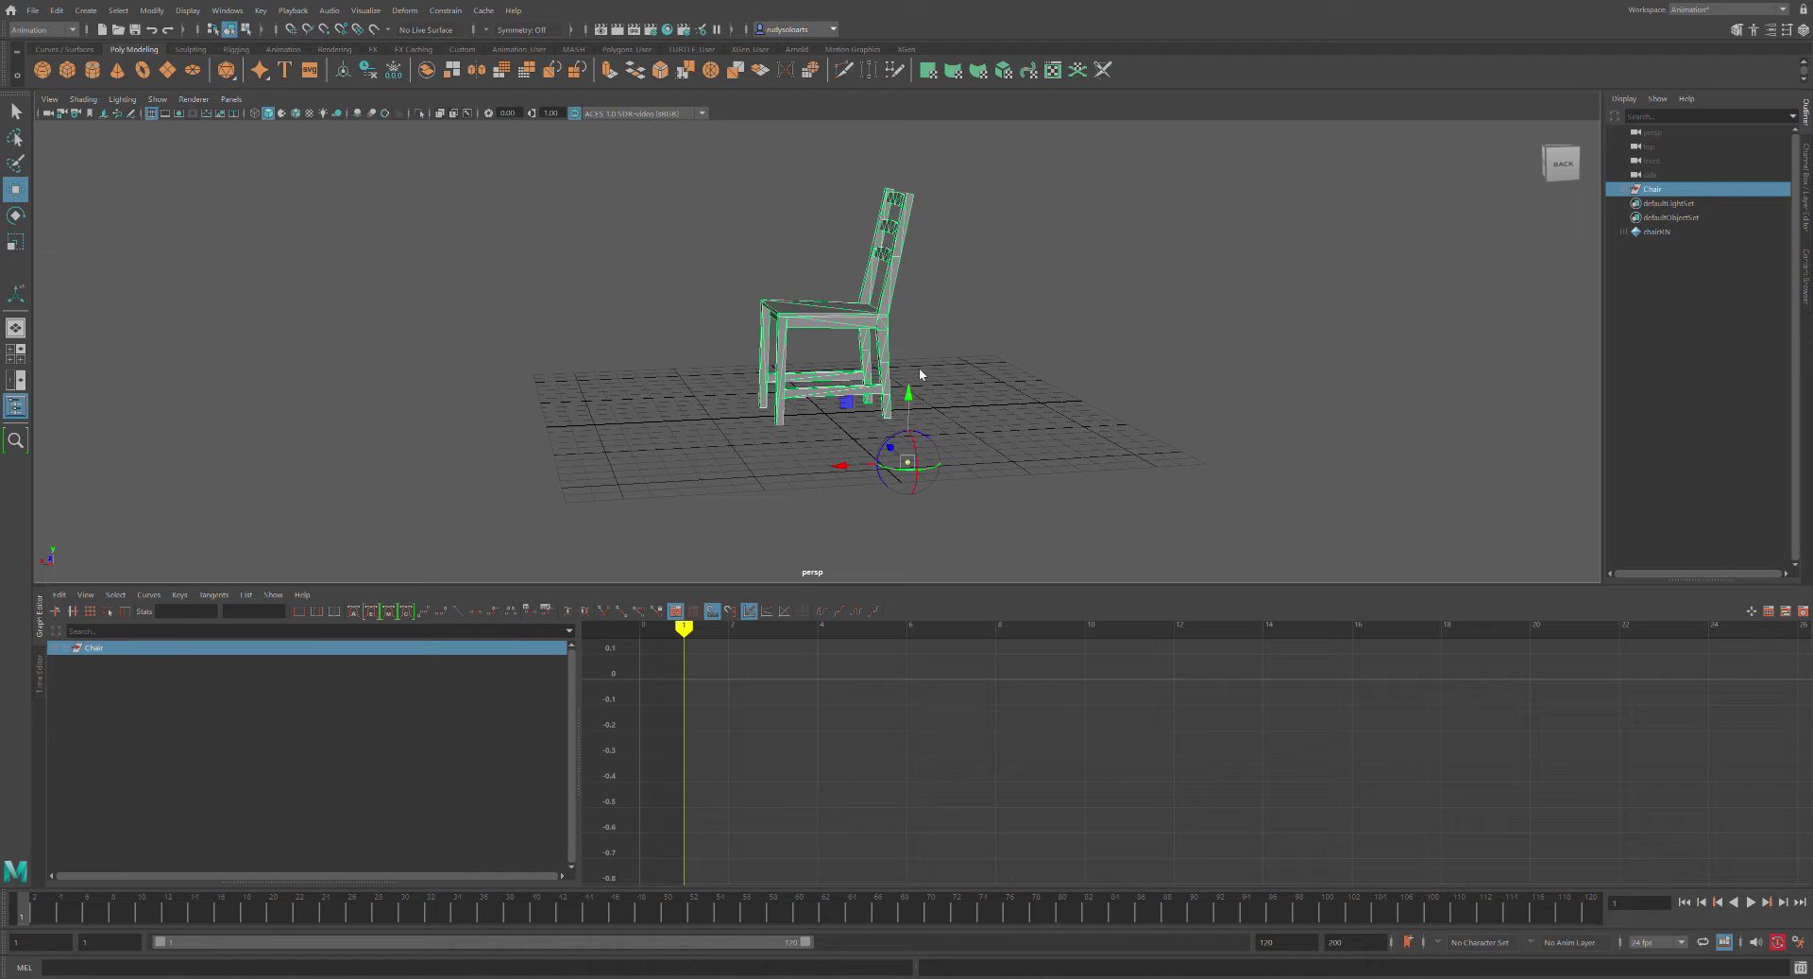
key("space")
scroll(875, 388, "down", 2)
right_click_drag(856, 378, 739, 387, "alt")
left_click_drag(705, 357, 681, 290)
left_click(757, 346)
key("ctrl+z")
left_click_drag(777, 355, 903, 349)
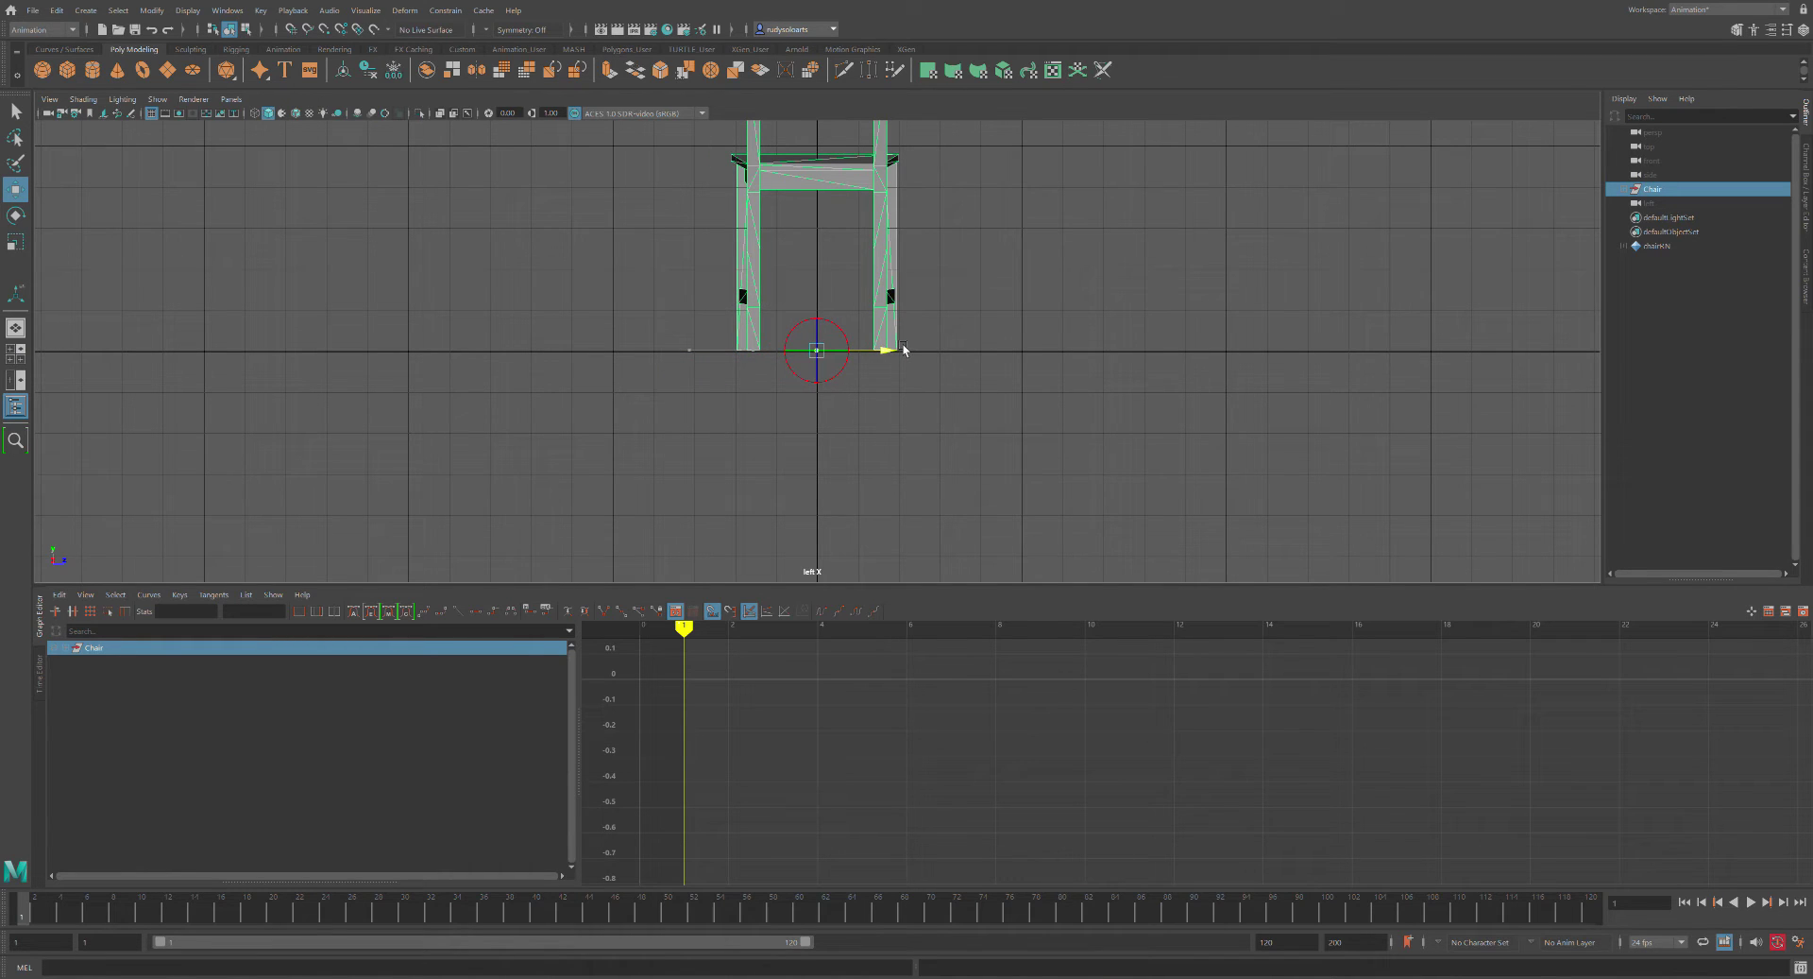
left_click_drag(903, 348, 903, 347)
Fine-tune the Chair group's pivot along Z and Y so it sits where the centre axis meets the ground line
key("f")
middle_click_drag(1051, 474, 1095, 241, "alt")
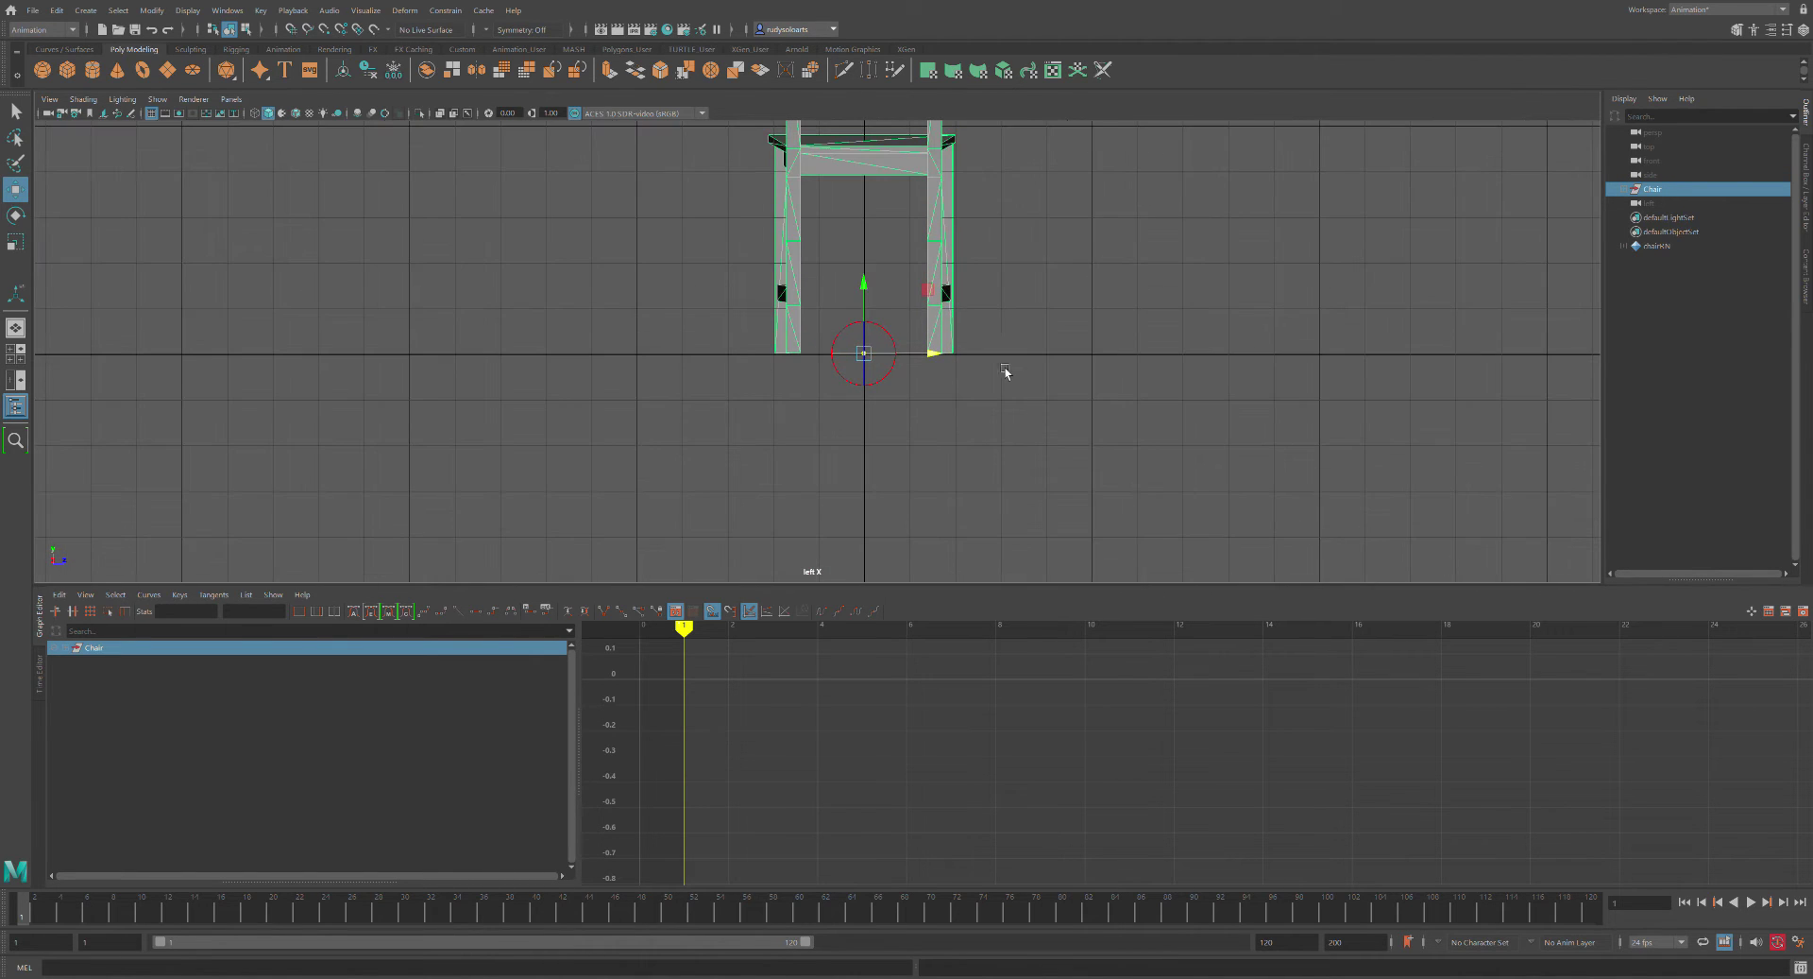
right_click_drag(1005, 367, 993, 403, "alt")
key("f")
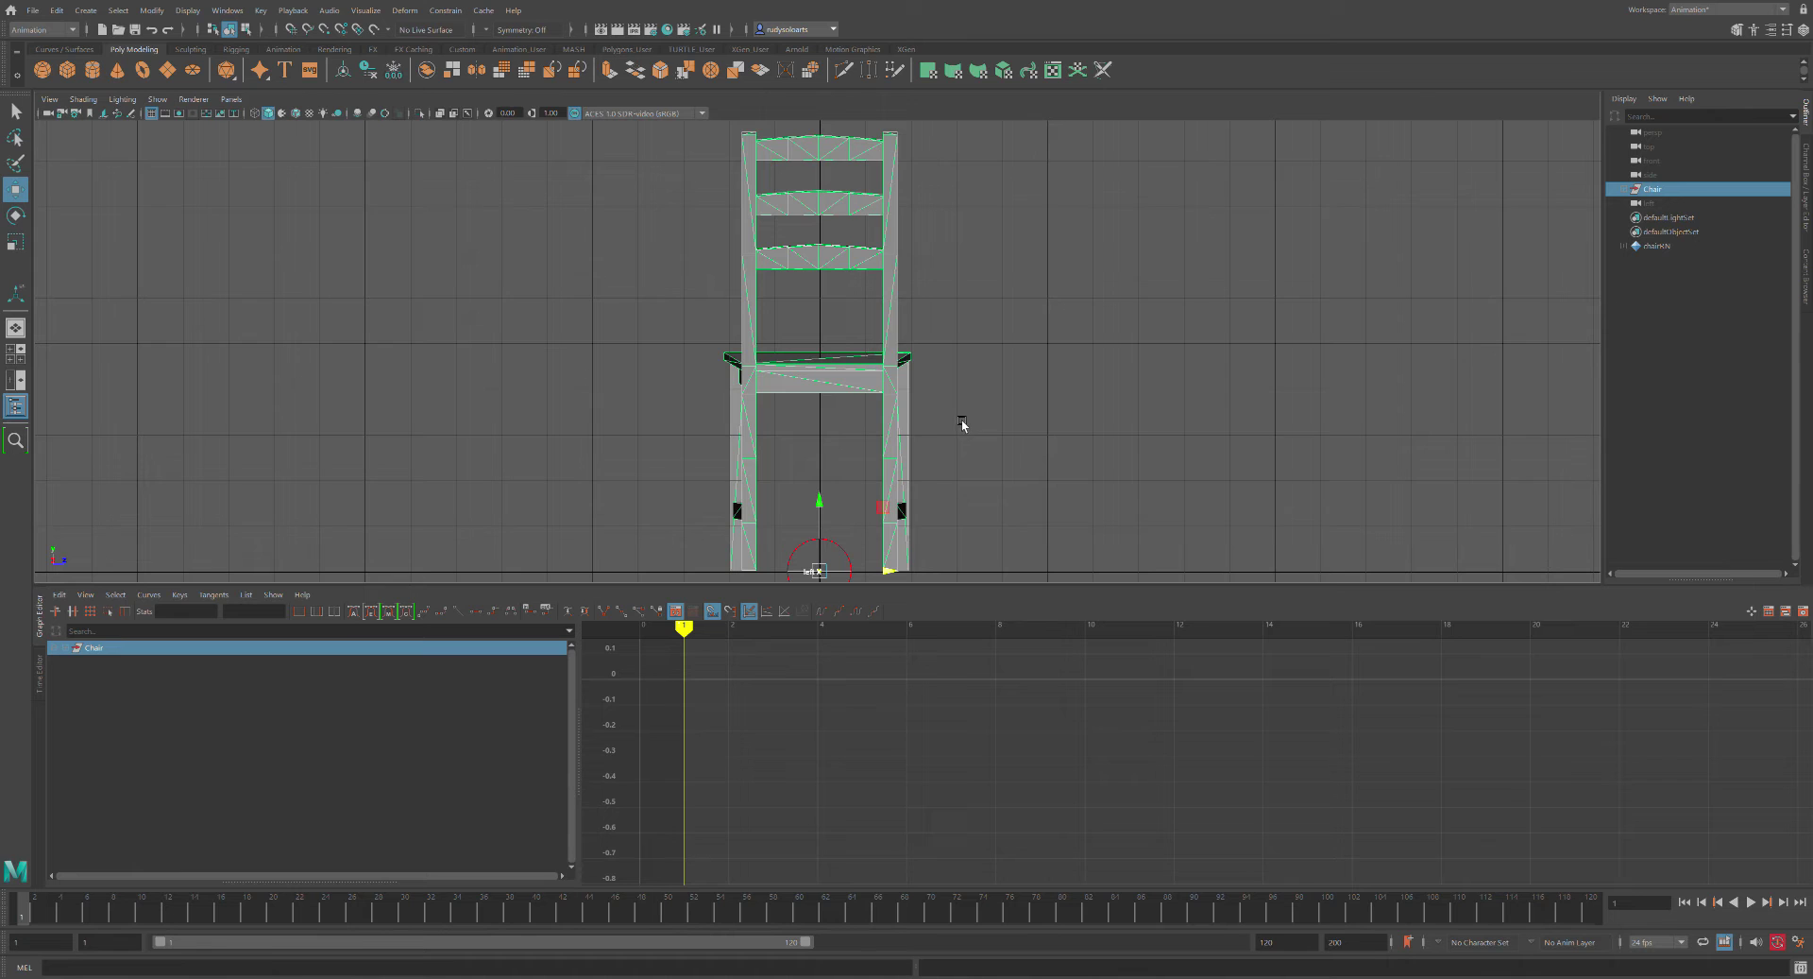
middle_click_drag(1027, 457, 1056, 222, "alt")
scroll(947, 335, "up", 5)
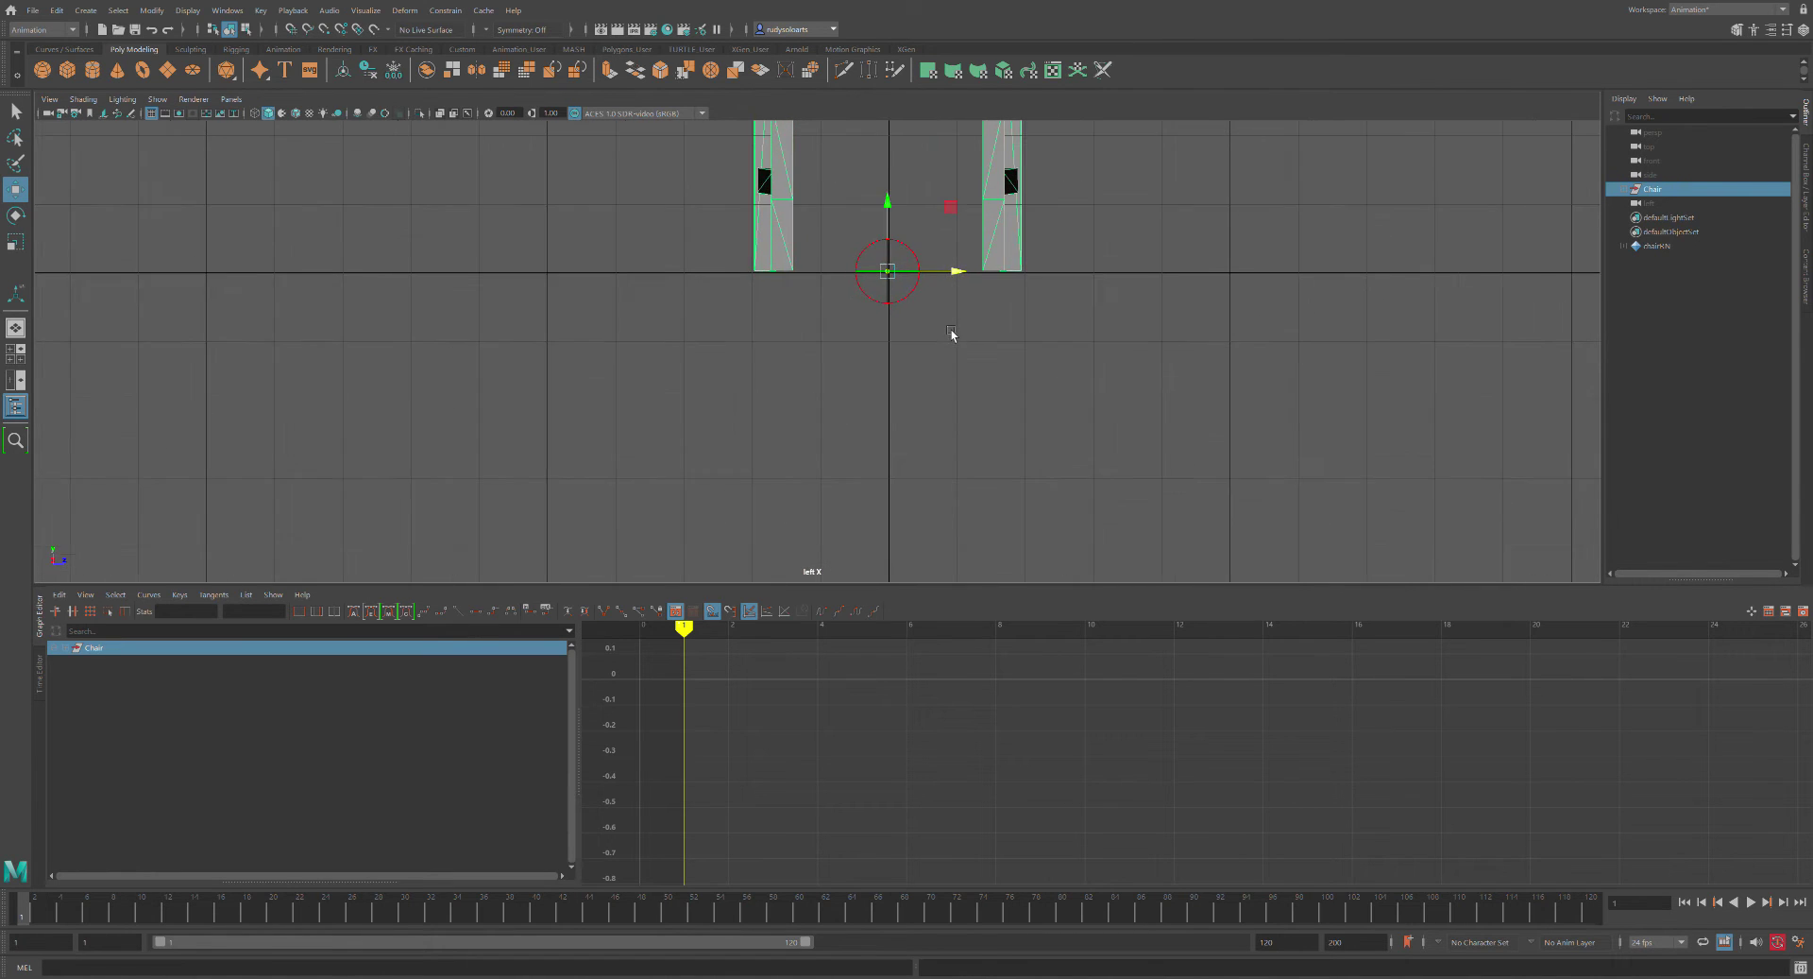
scroll(949, 331, "up", 5)
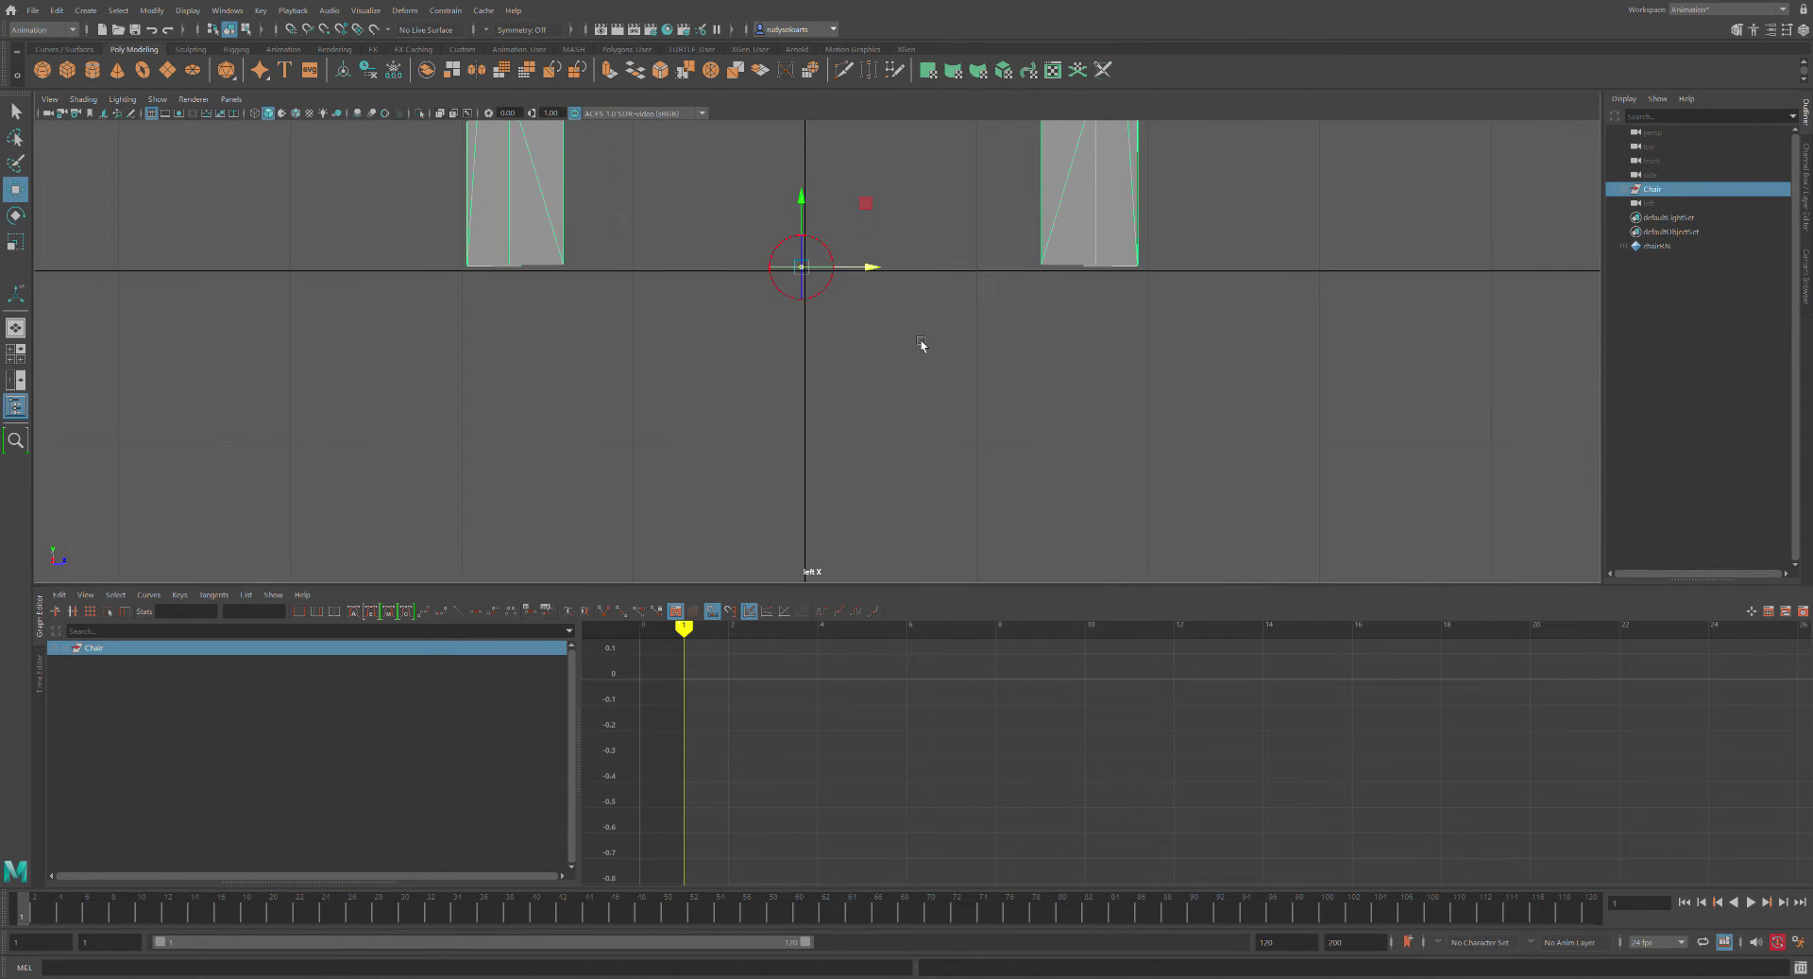
scroll(924, 326, "up", 6)
middle_click_drag(897, 257, 911, 417, "alt")
scroll(907, 414, "up", 3)
left_click_drag(874, 322, 879, 325)
left_click_drag(817, 262, 809, 278)
scroll(923, 332, "down", 10)
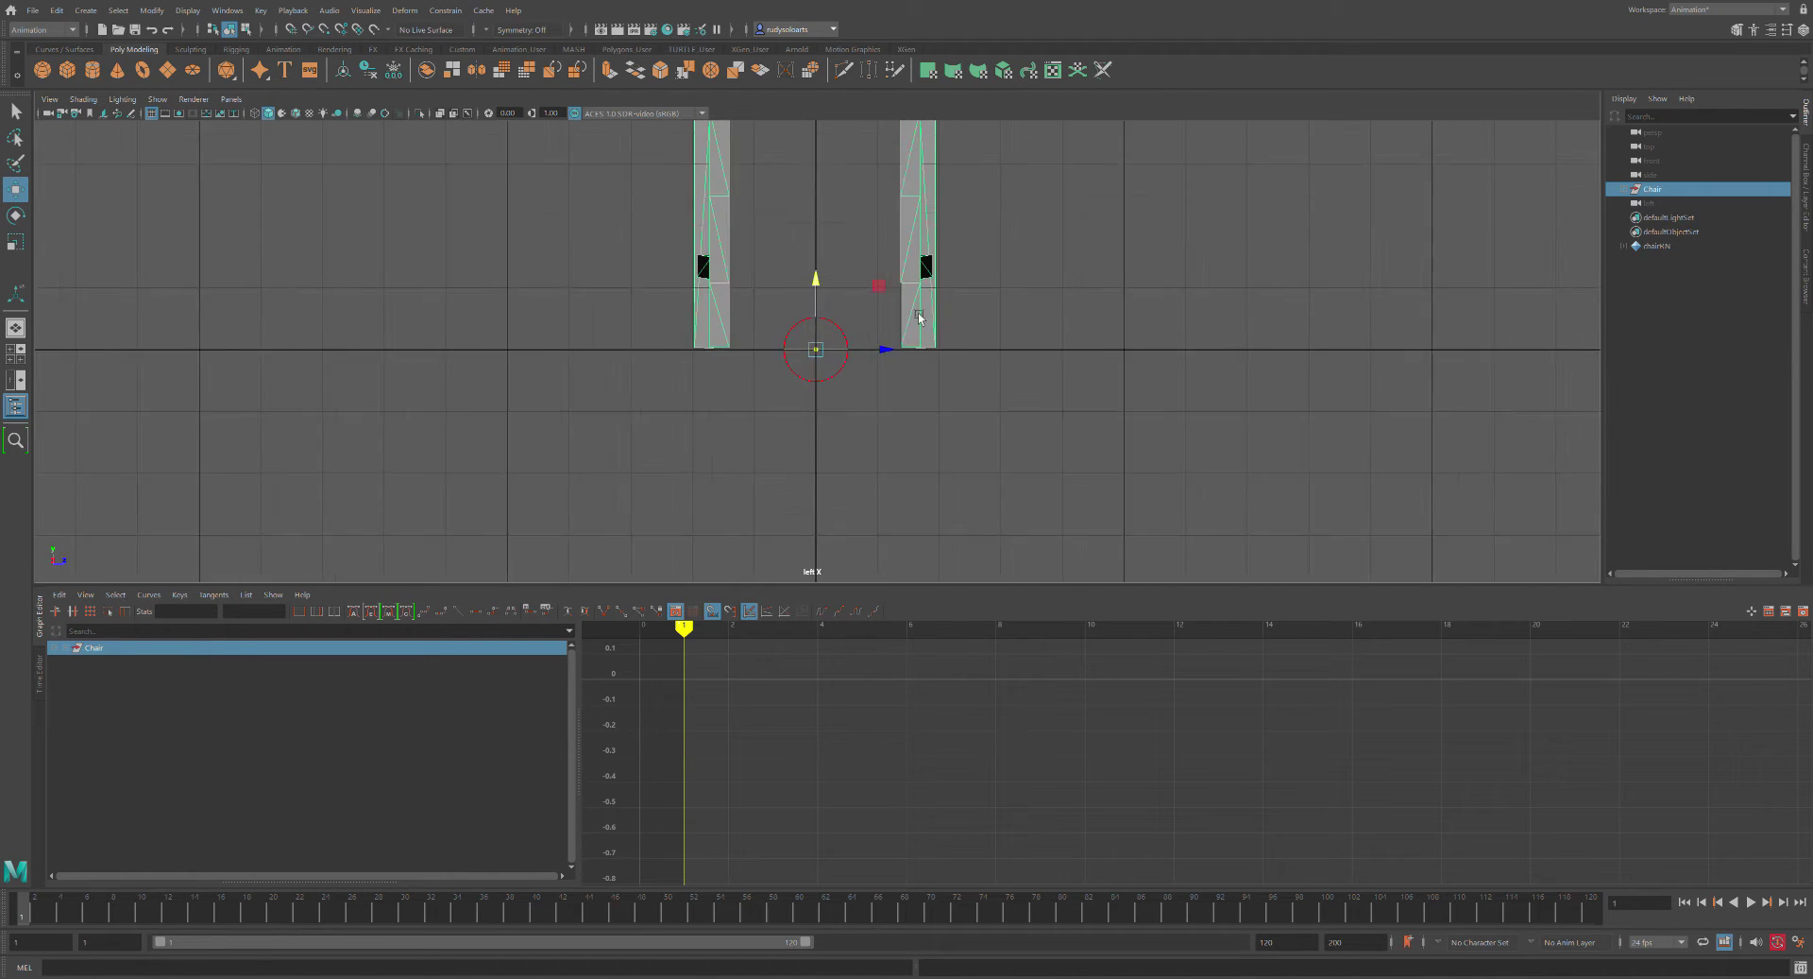
Move the Chair group's pivot along X in the front view onto the vertical centre axis at ground level
scroll(939, 353, "down", 2)
middle_click_drag(976, 304, 950, 410, "alt")
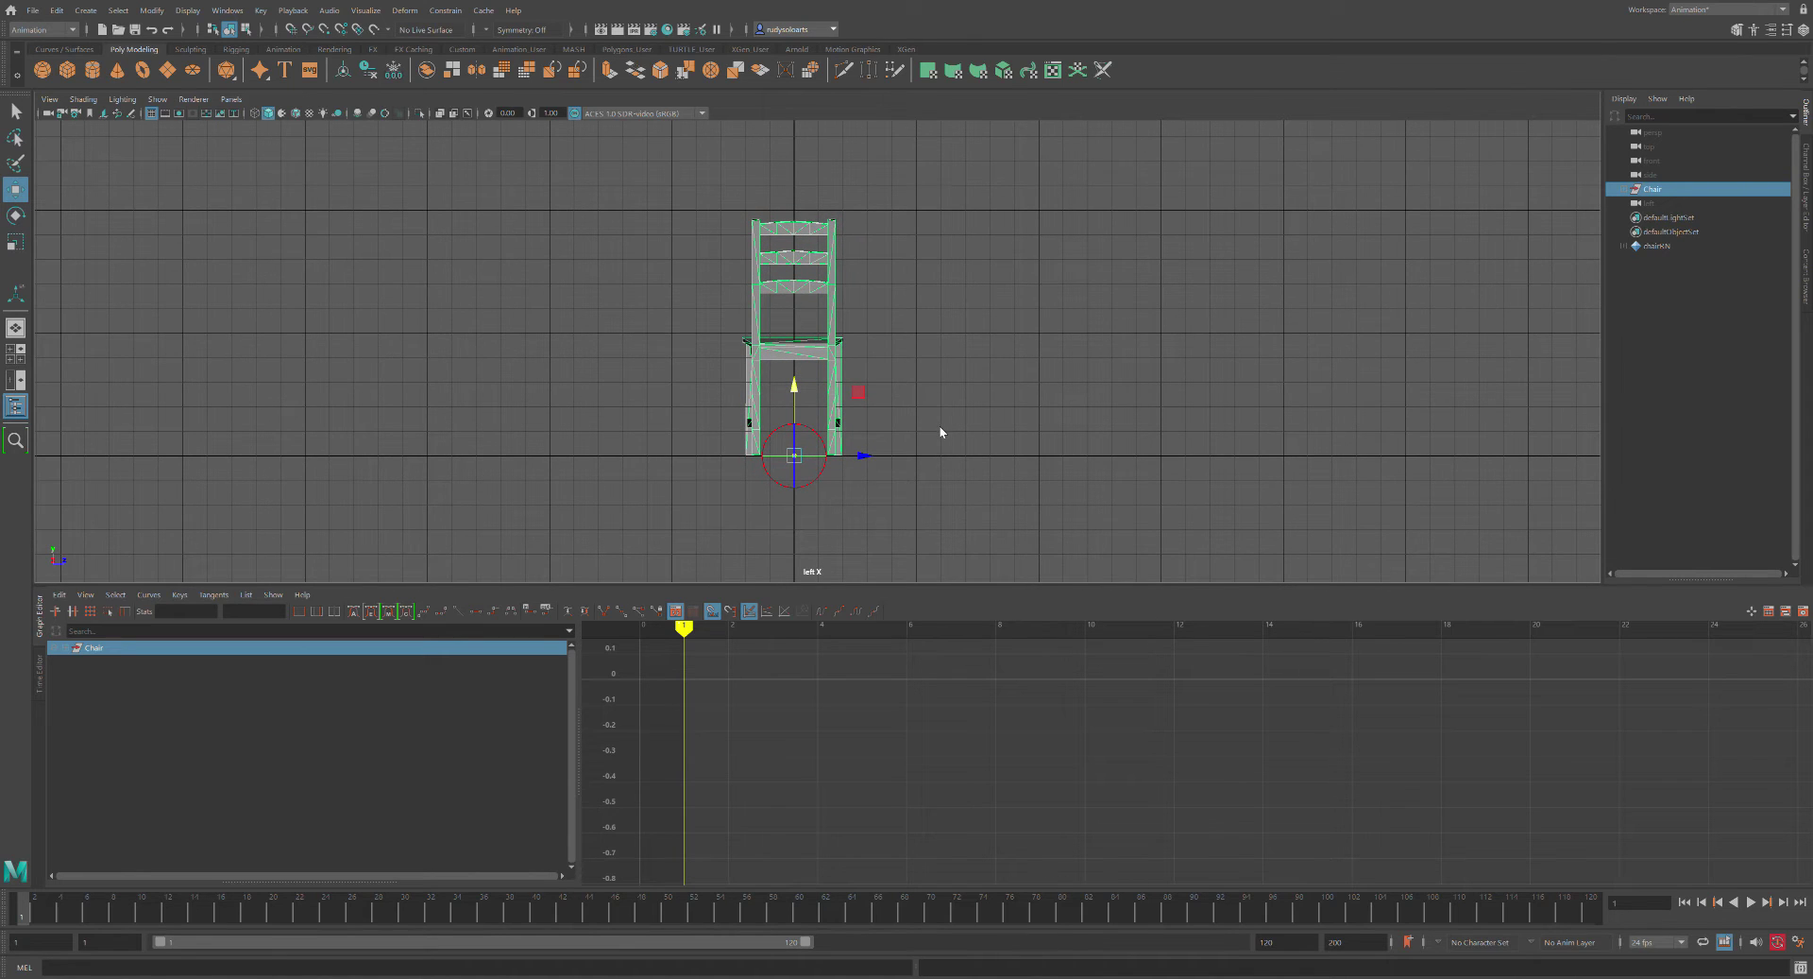
key("space")
key("space")
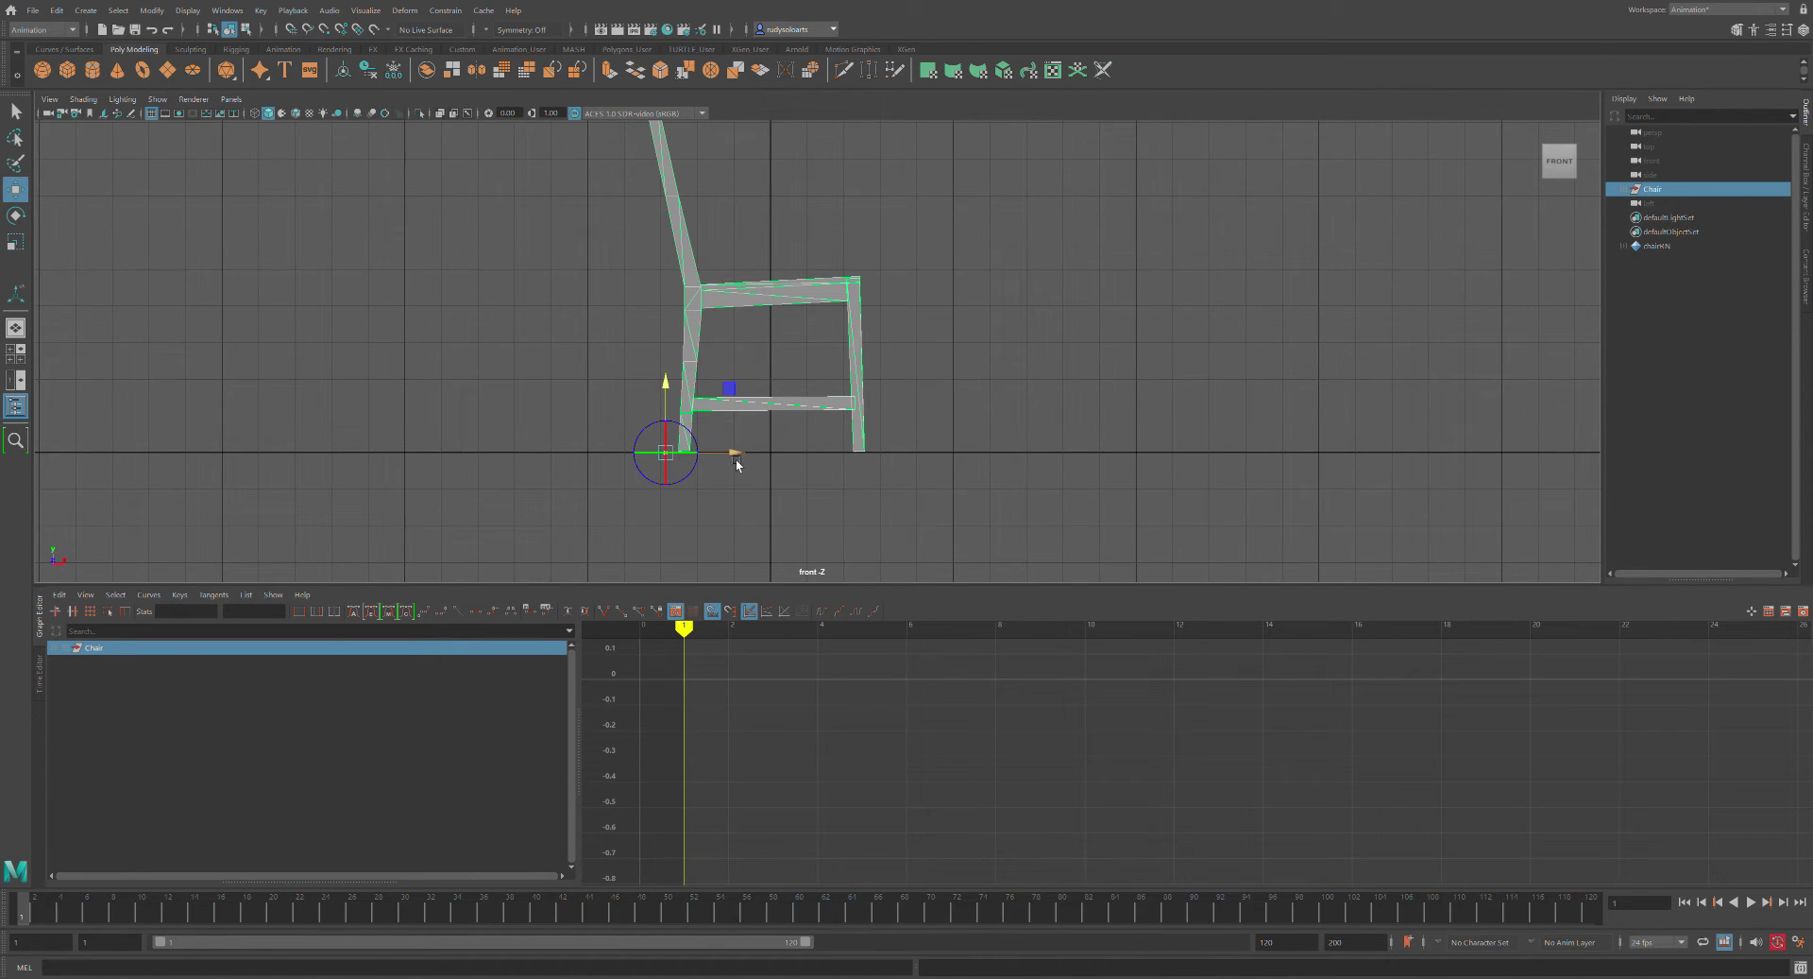
left_click_drag(736, 459, 853, 455)
key("d")
left_click_drag(850, 460, 866, 406)
key("ctrl+z")
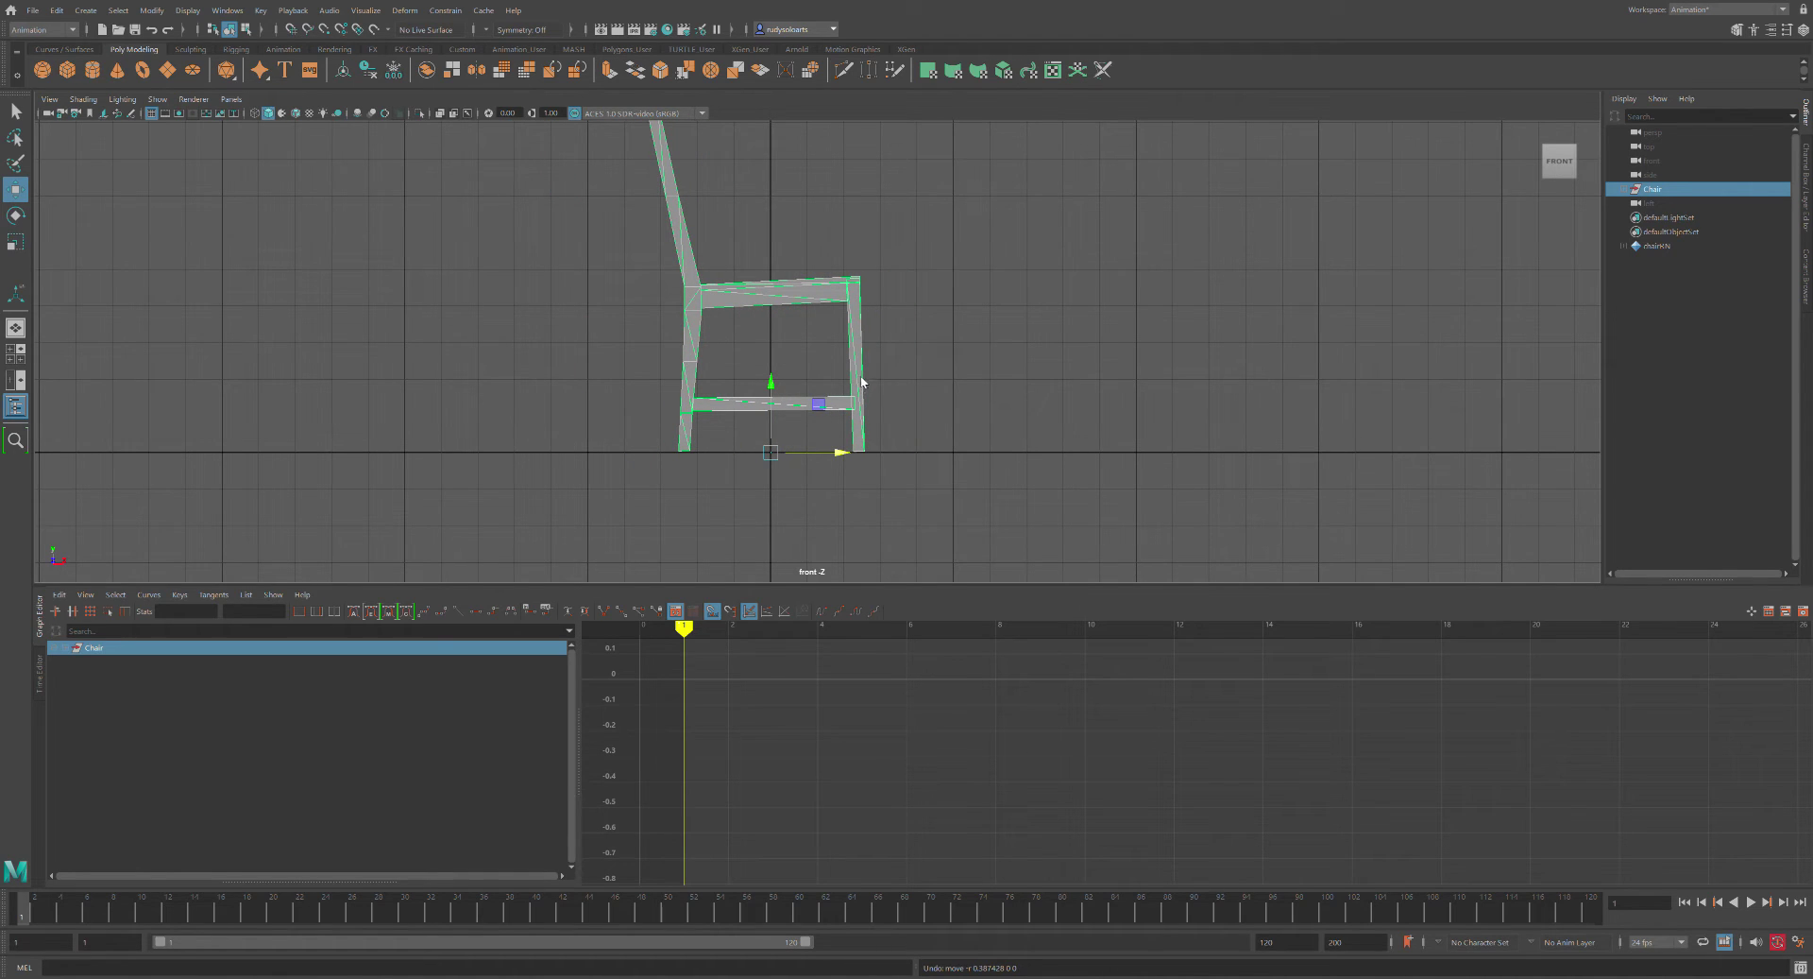
Select a single chair piece and all the loose pieces together in the perspective view, clearing the selection each time
key("space")
key("space")
left_click_drag(860, 351, 952, 339, "alt")
left_click(931, 340)
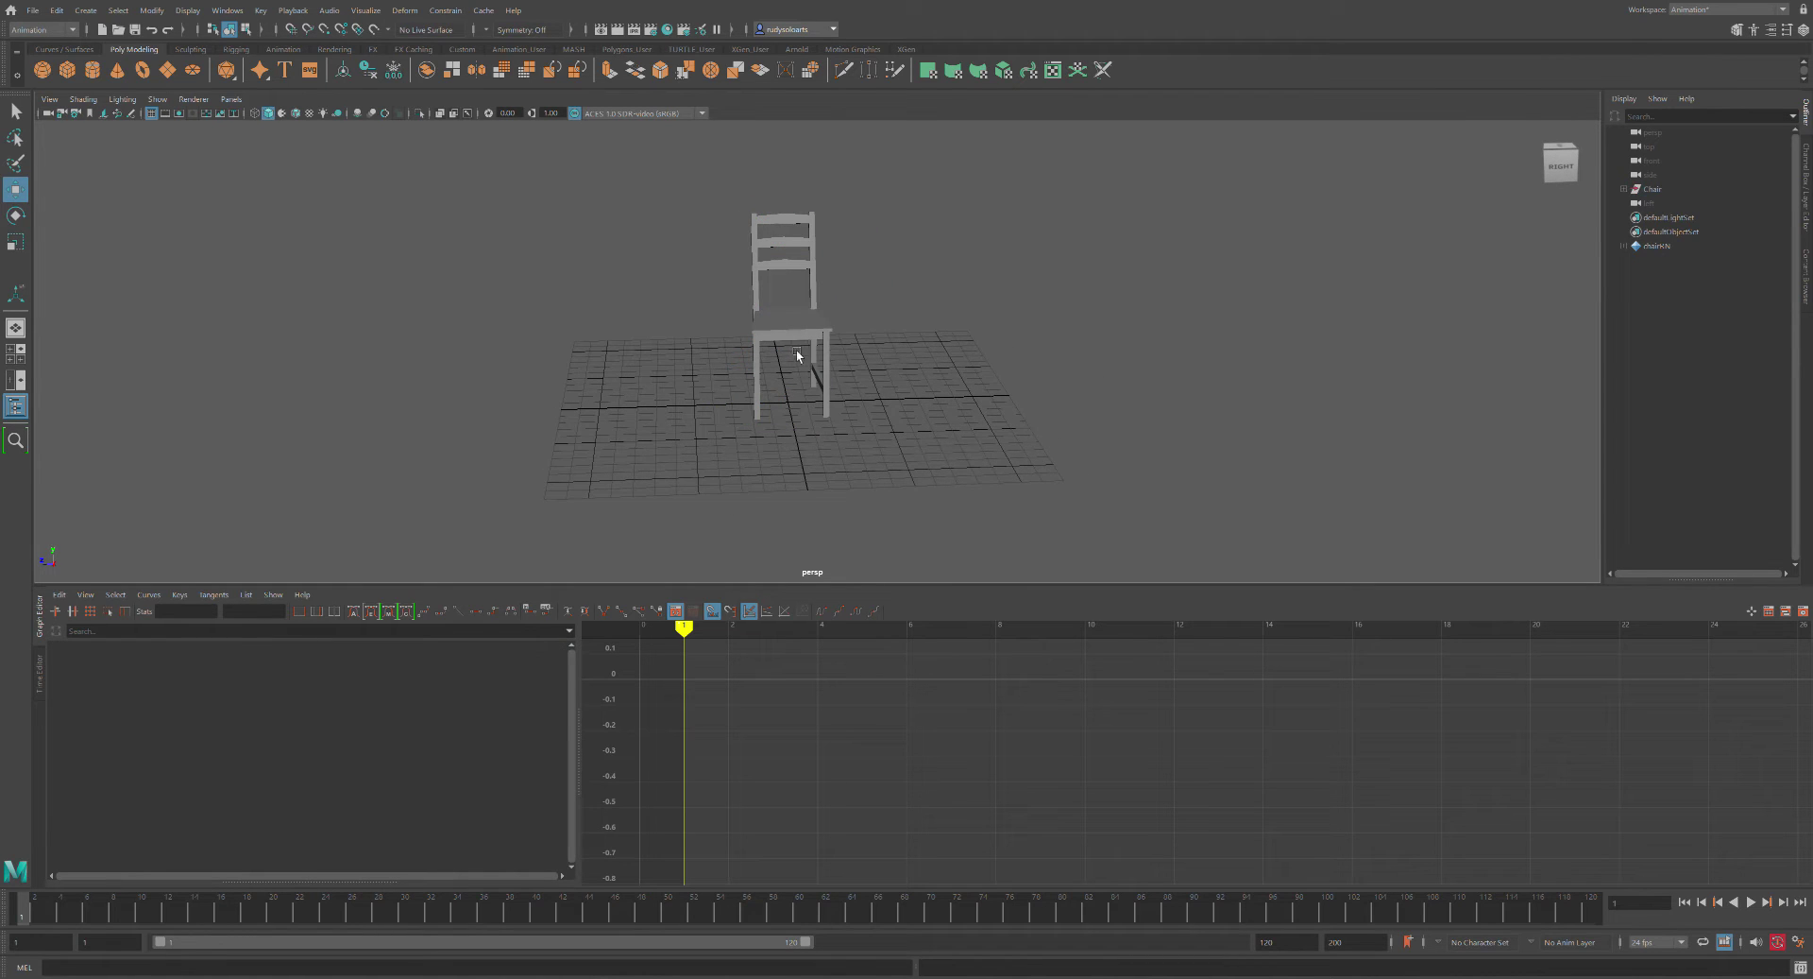
left_click(802, 327)
left_click(910, 282)
left_click_drag(672, 198, 891, 410)
left_click(870, 263)
left_click_drag(687, 201, 901, 463)
left_click(950, 333)
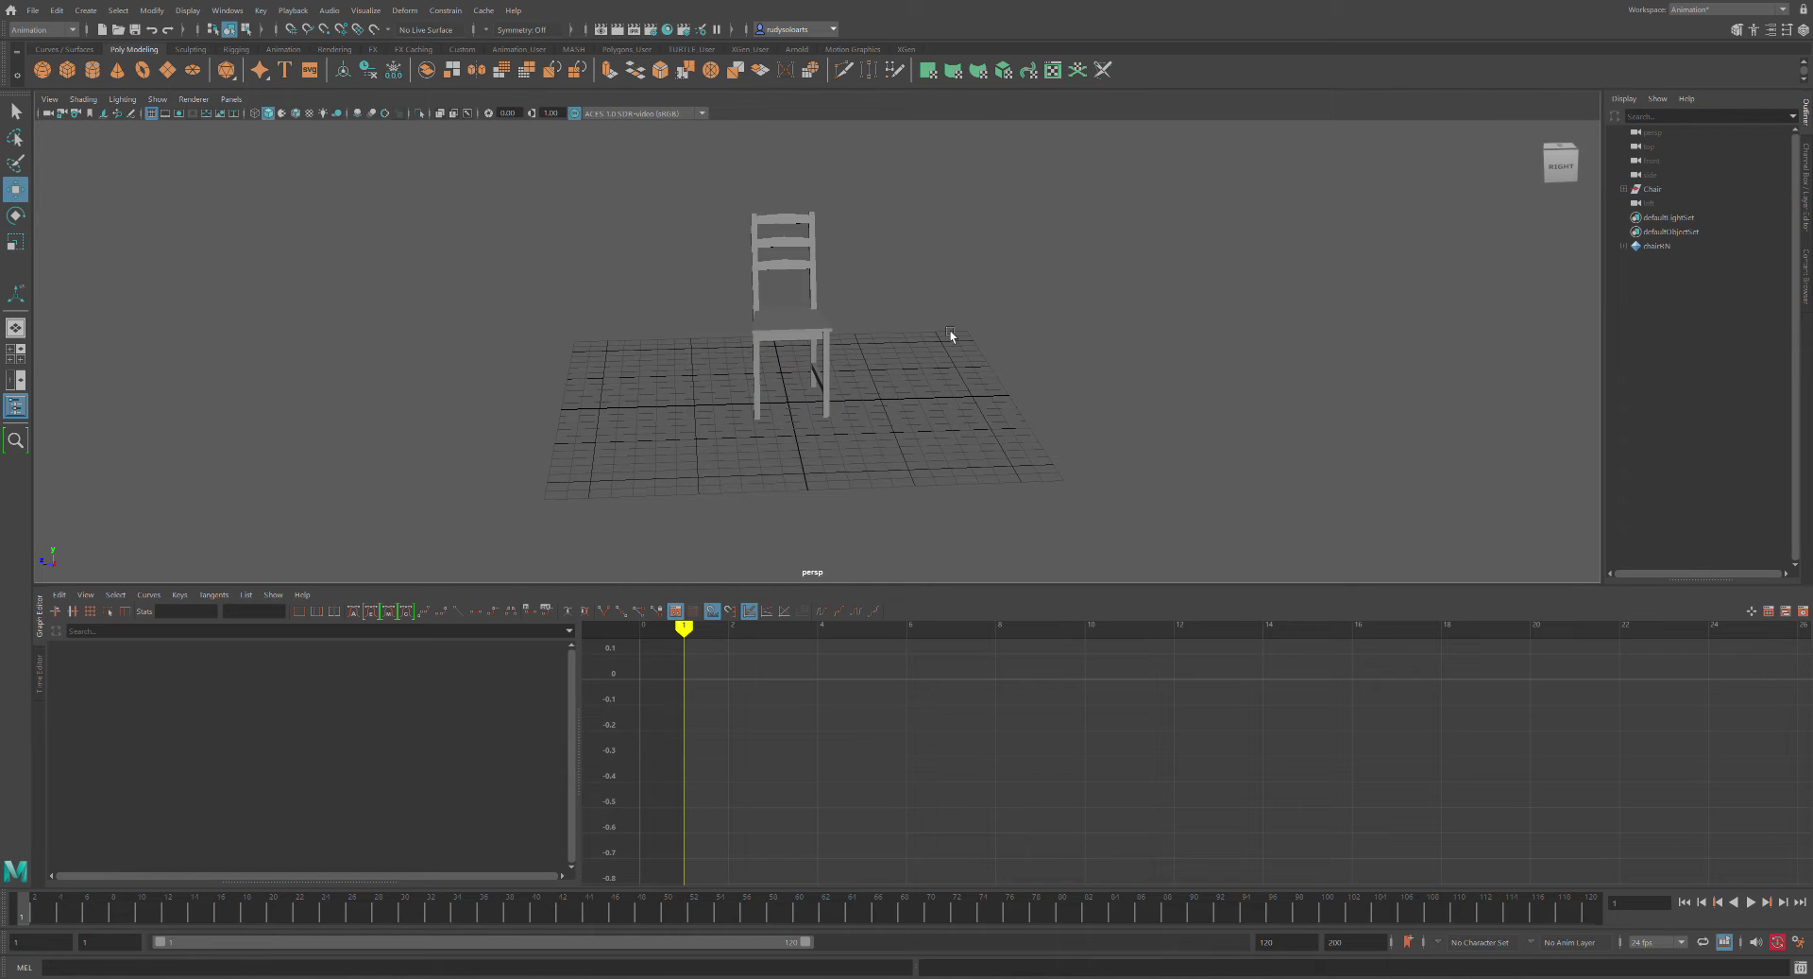
Select the whole Chair group and examine its pivot at the base in the perspective view
left_click(1652, 190)
left_click_drag(1148, 281, 1039, 274, "alt")
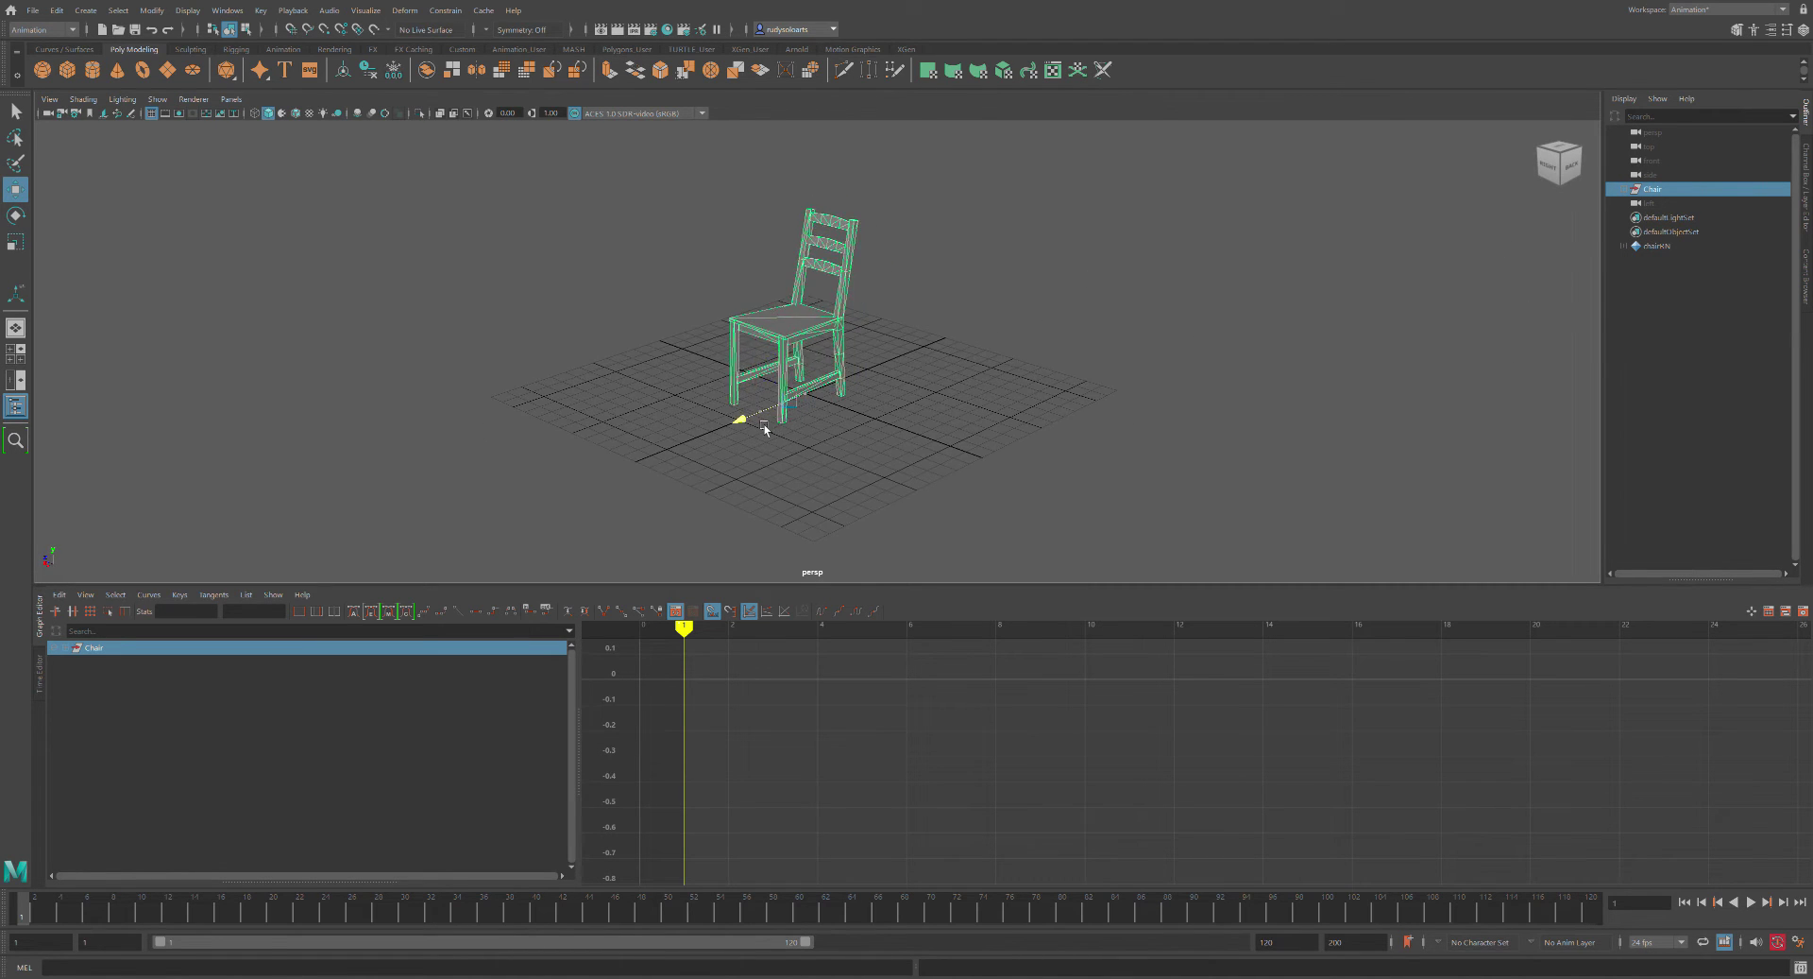
left_click(966, 350)
left_click_drag(966, 349, 1040, 307, "alt")
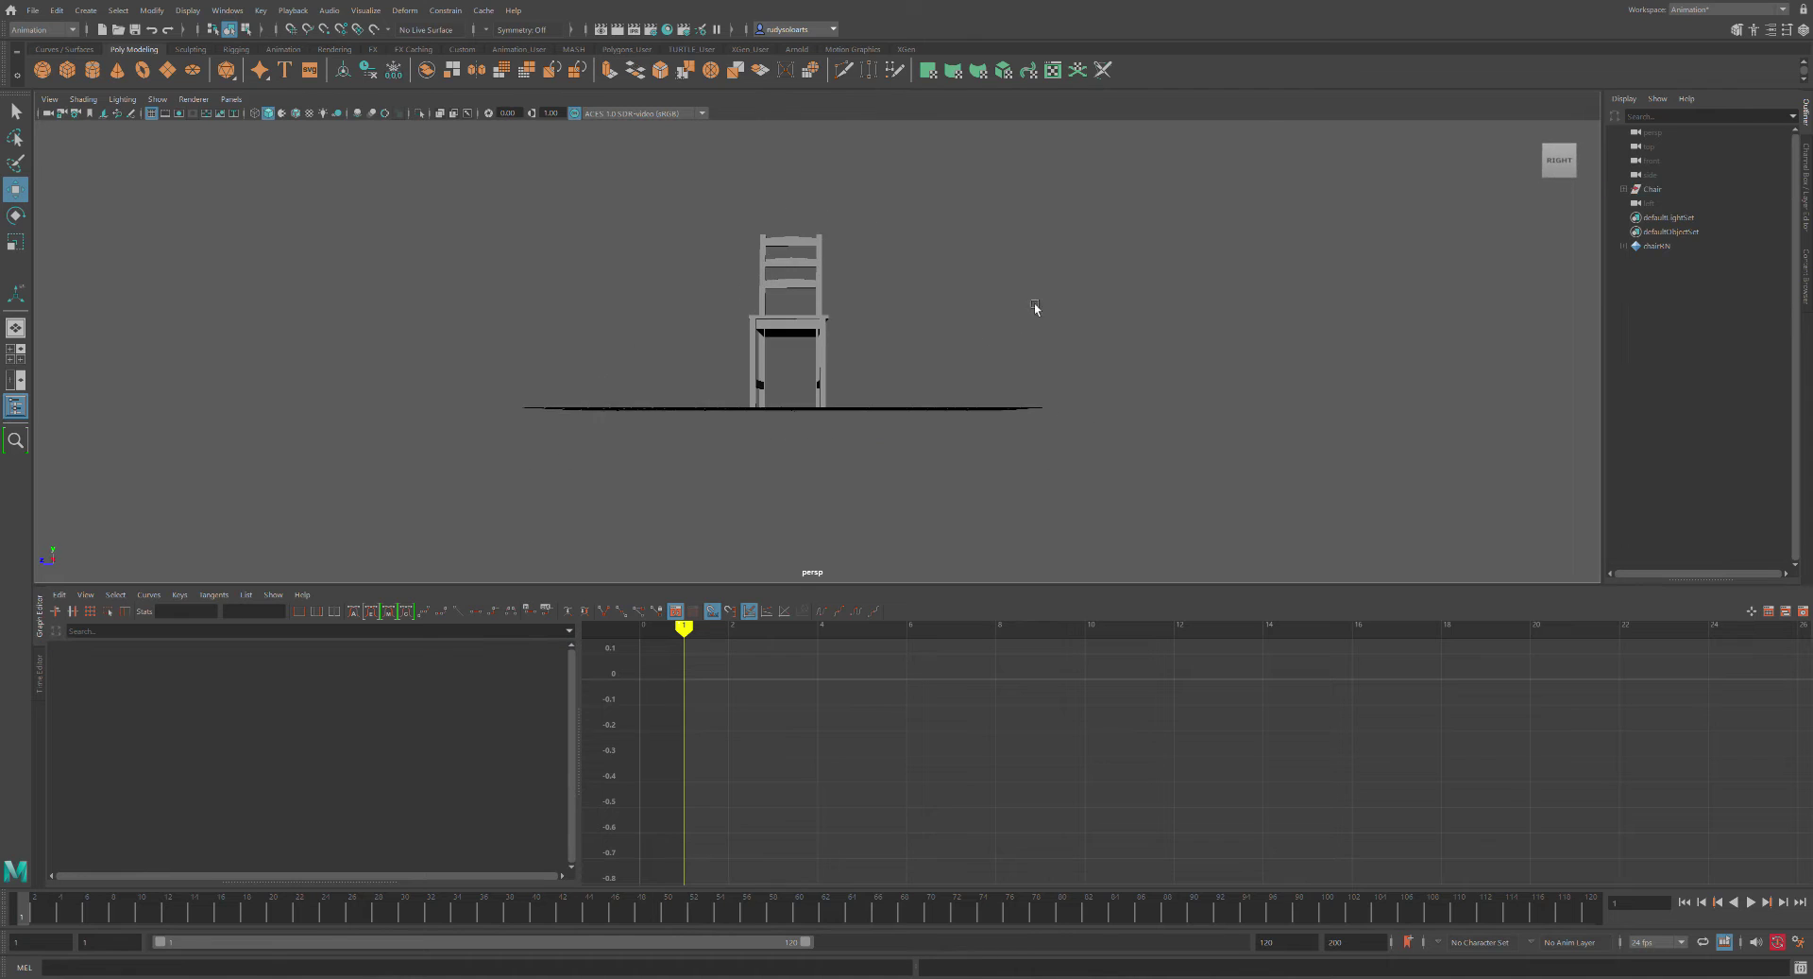
Try moving the chair's individually selected pieces across the grid, undo the move and deselect them
left_click_drag(680, 206, 960, 432)
mouse_move(960, 252)
left_mouse_down("alt")
mouse_move(977, 304)
mouse_move(959, 274)
left_mouse_up("alt")
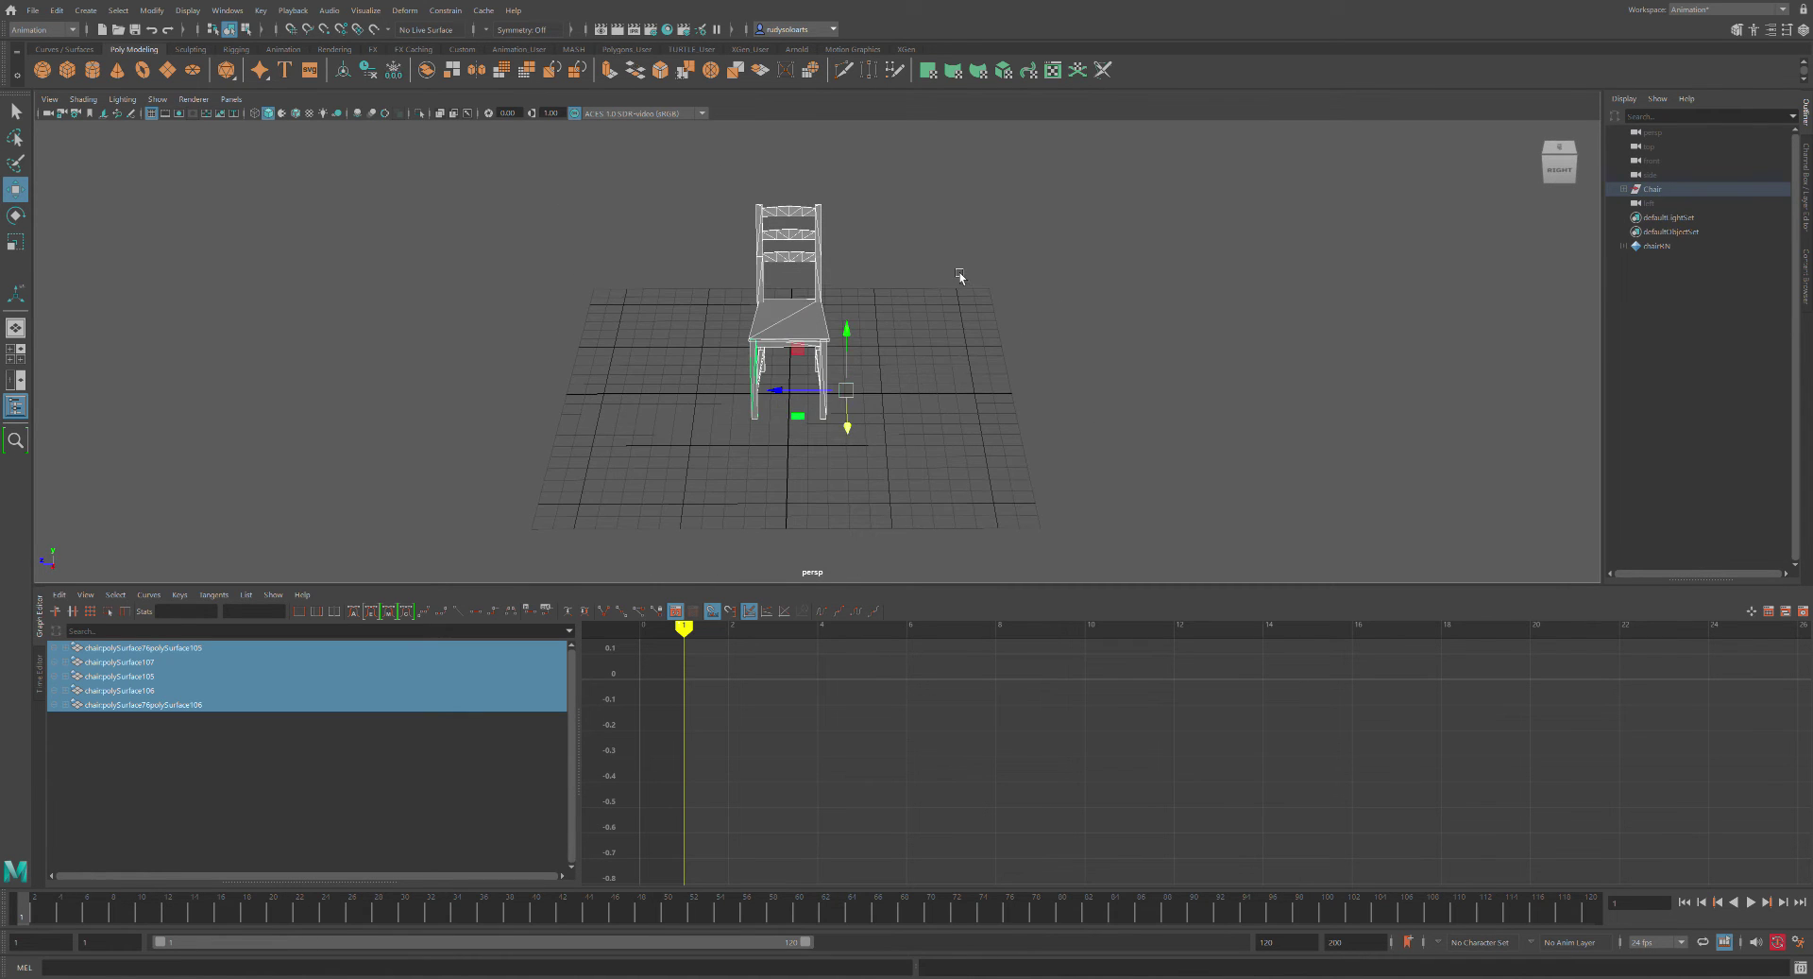
left_click_drag(818, 397, 761, 407)
key("ctrl+z")
left_click_drag(991, 371, 1010, 326, "alt")
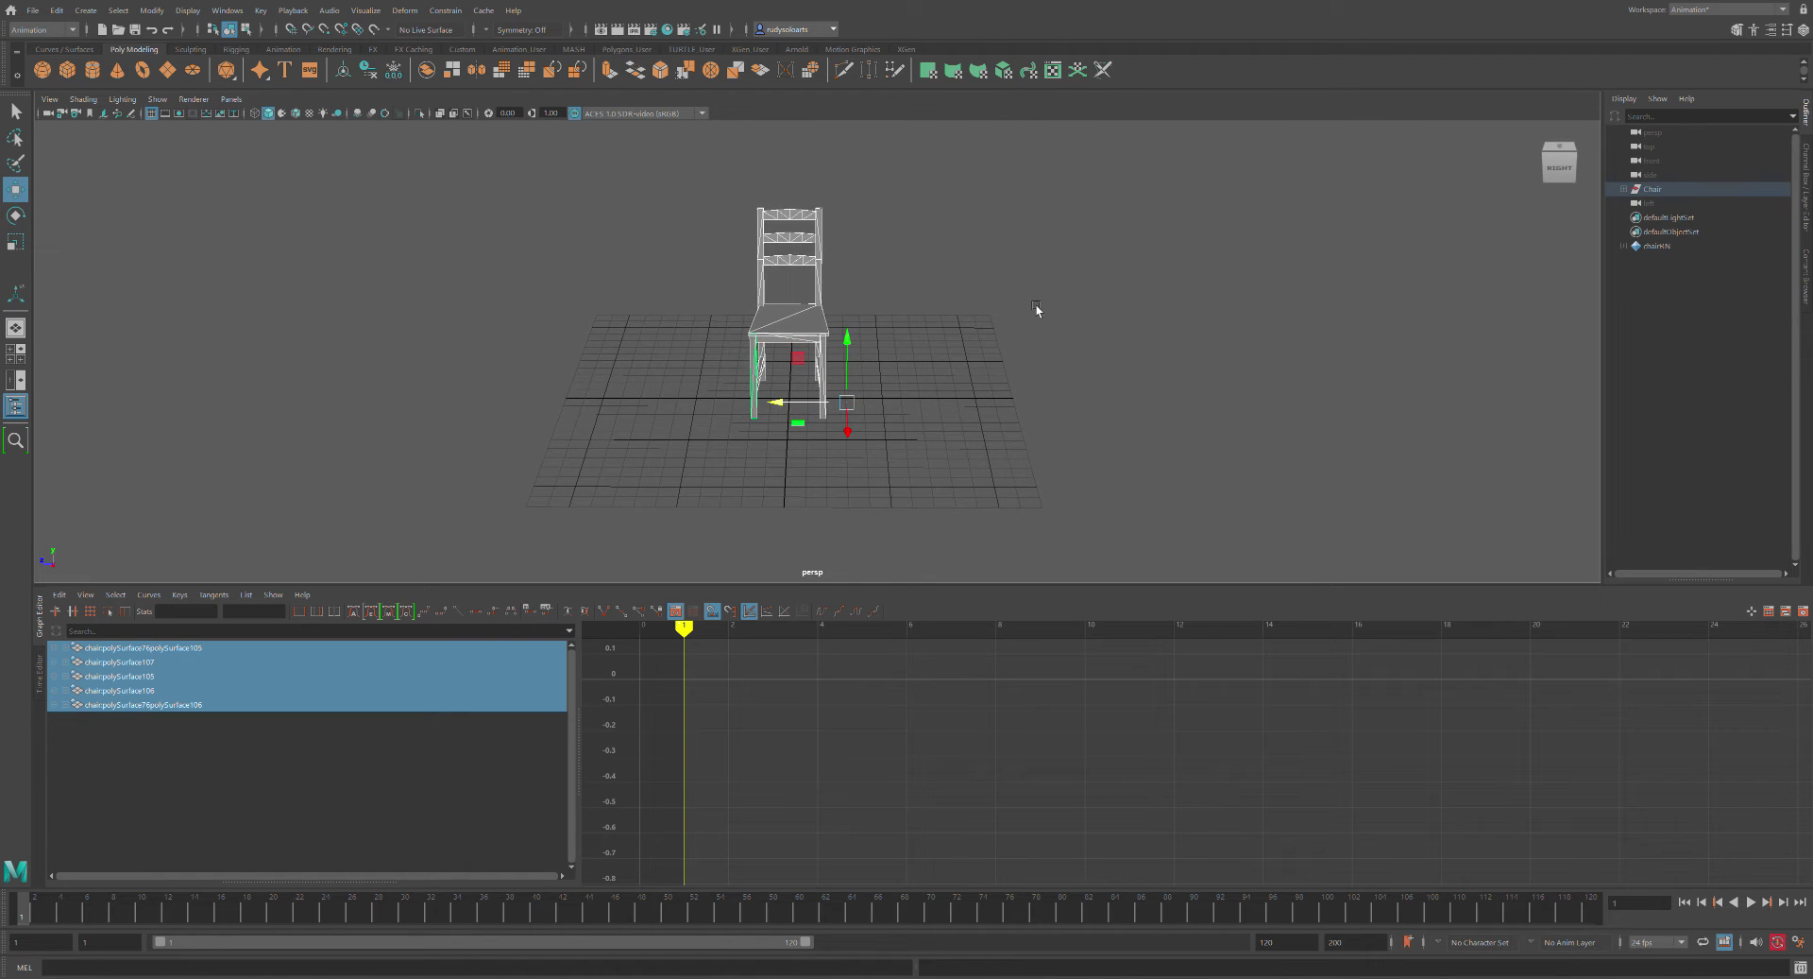
left_click(1035, 303)
Try moving the whole Chair group along Z from its central pivot and undo the move
left_click(1654, 190)
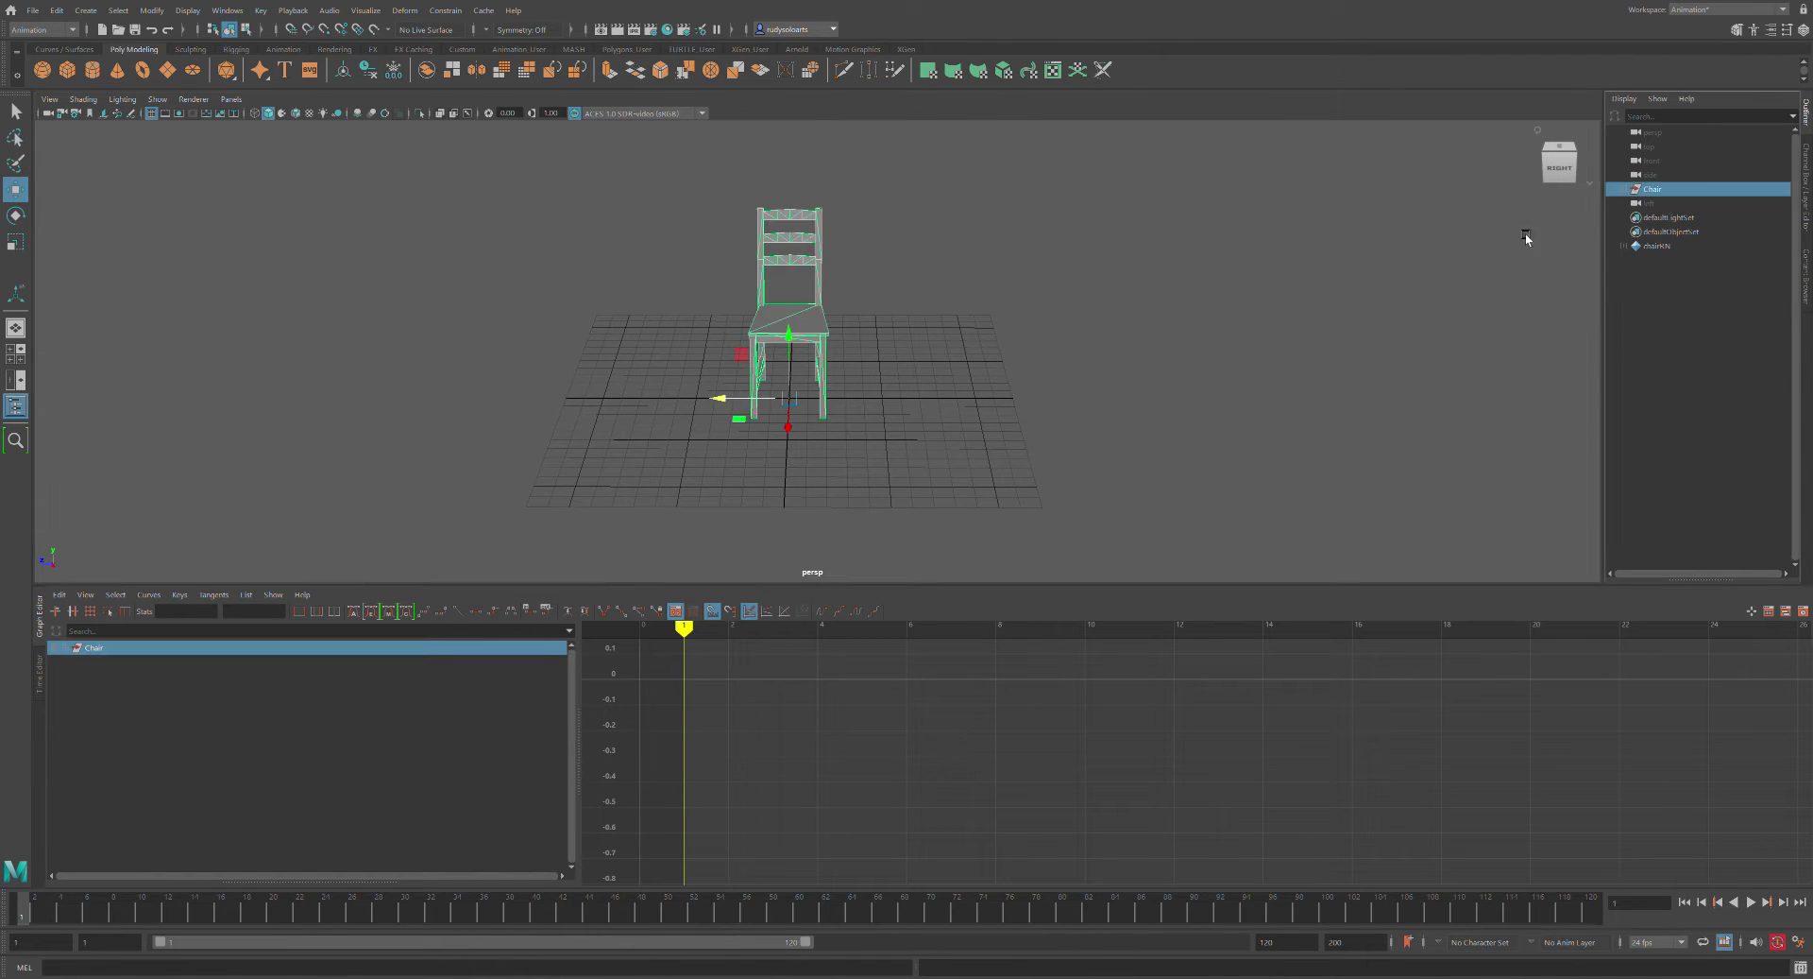
left_click_drag(713, 404, 905, 307)
key("ctrl+z")
scroll(905, 307, "up", 8)
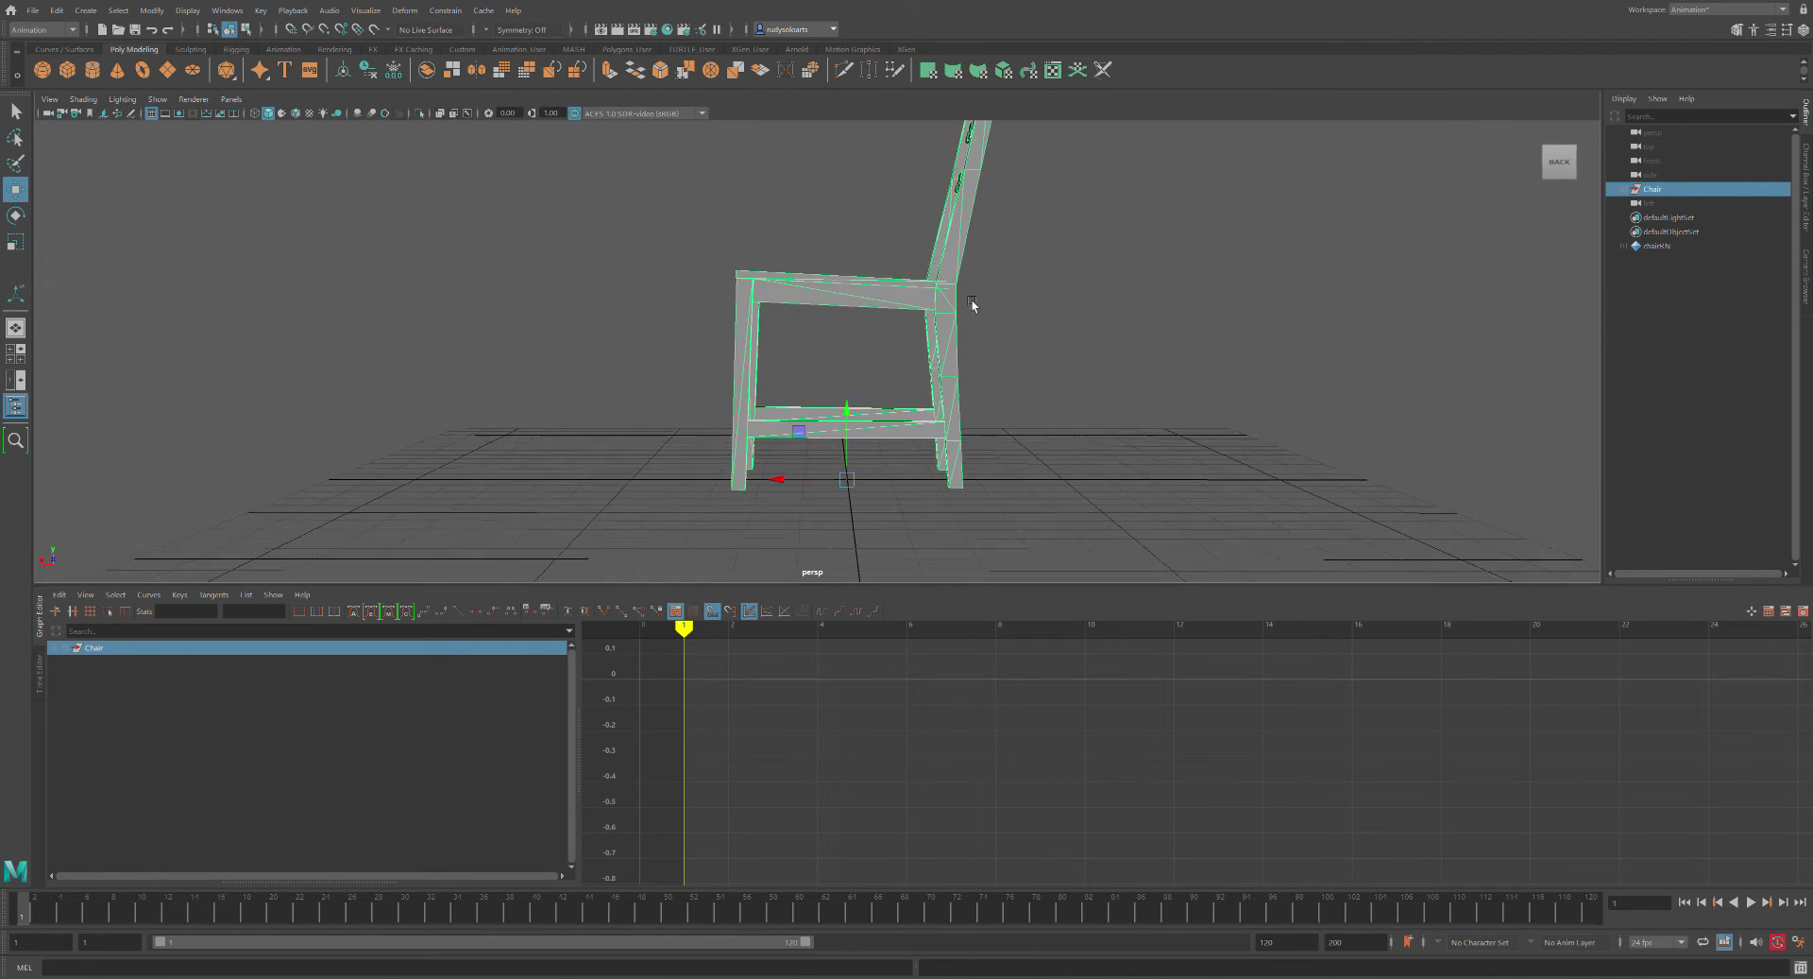
scroll(971, 298, "down", 6)
left_click_drag(973, 309, 982, 326, "alt")
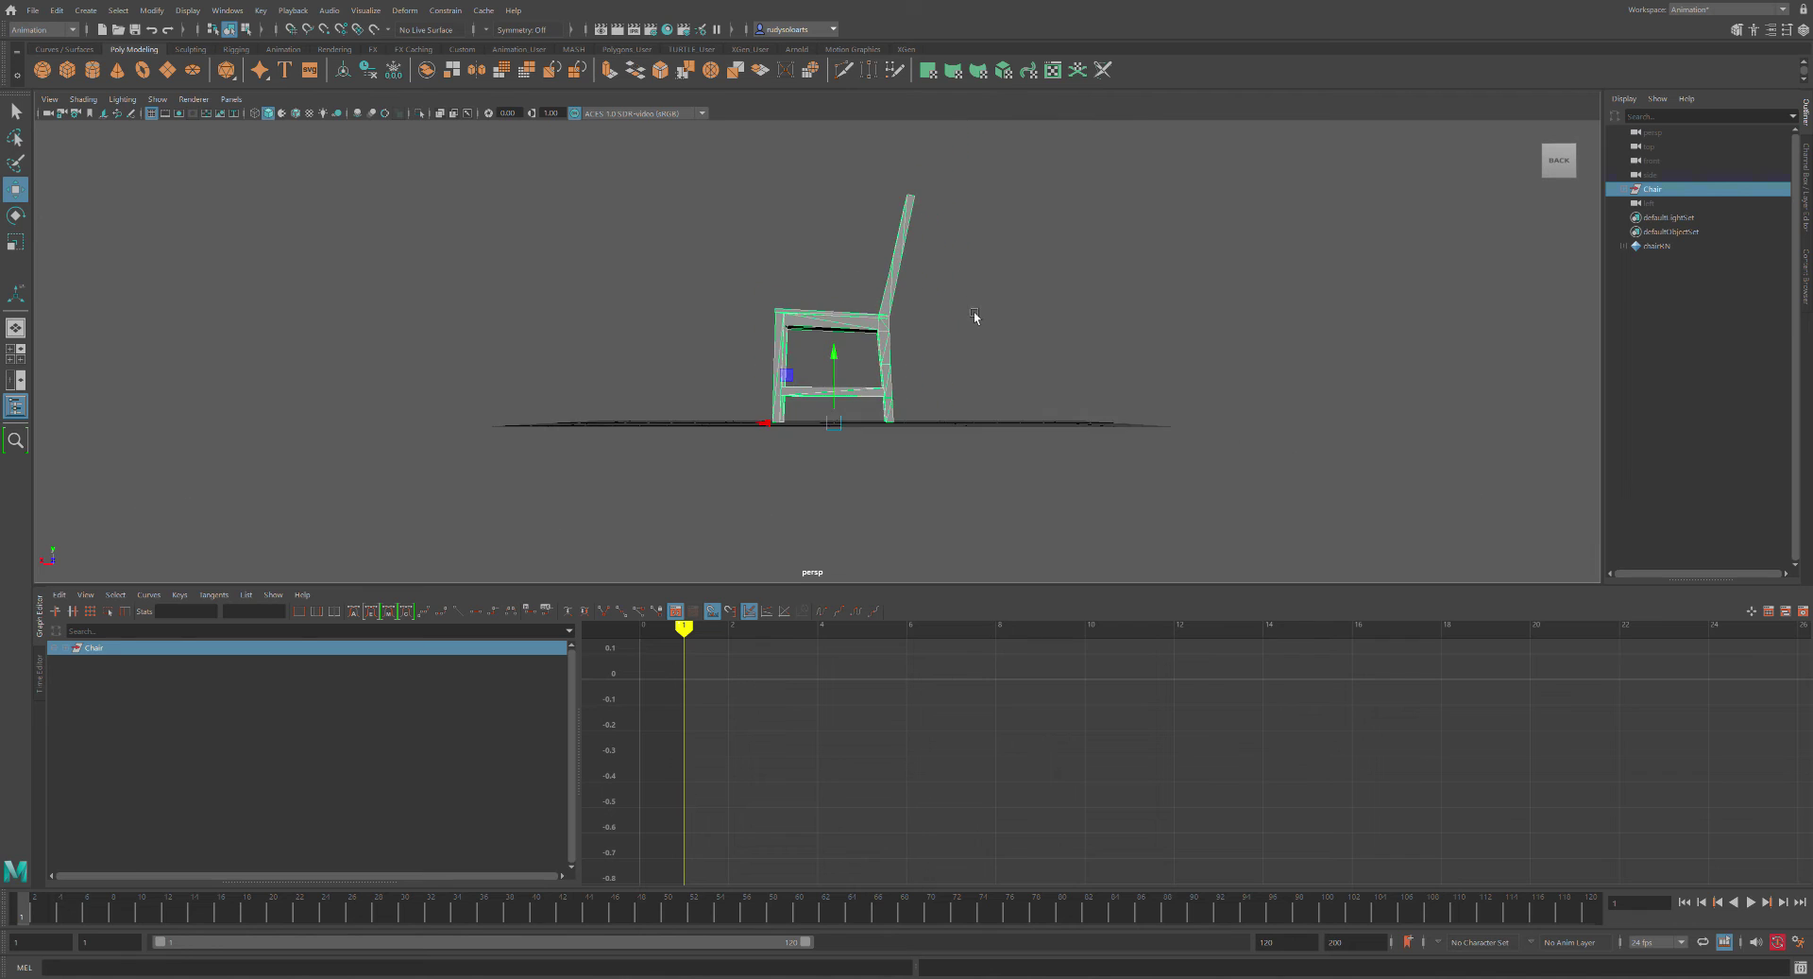
Try tilting the Chair group backwards about its central pivot and raising it off the floor, and undo both changes
key("e")
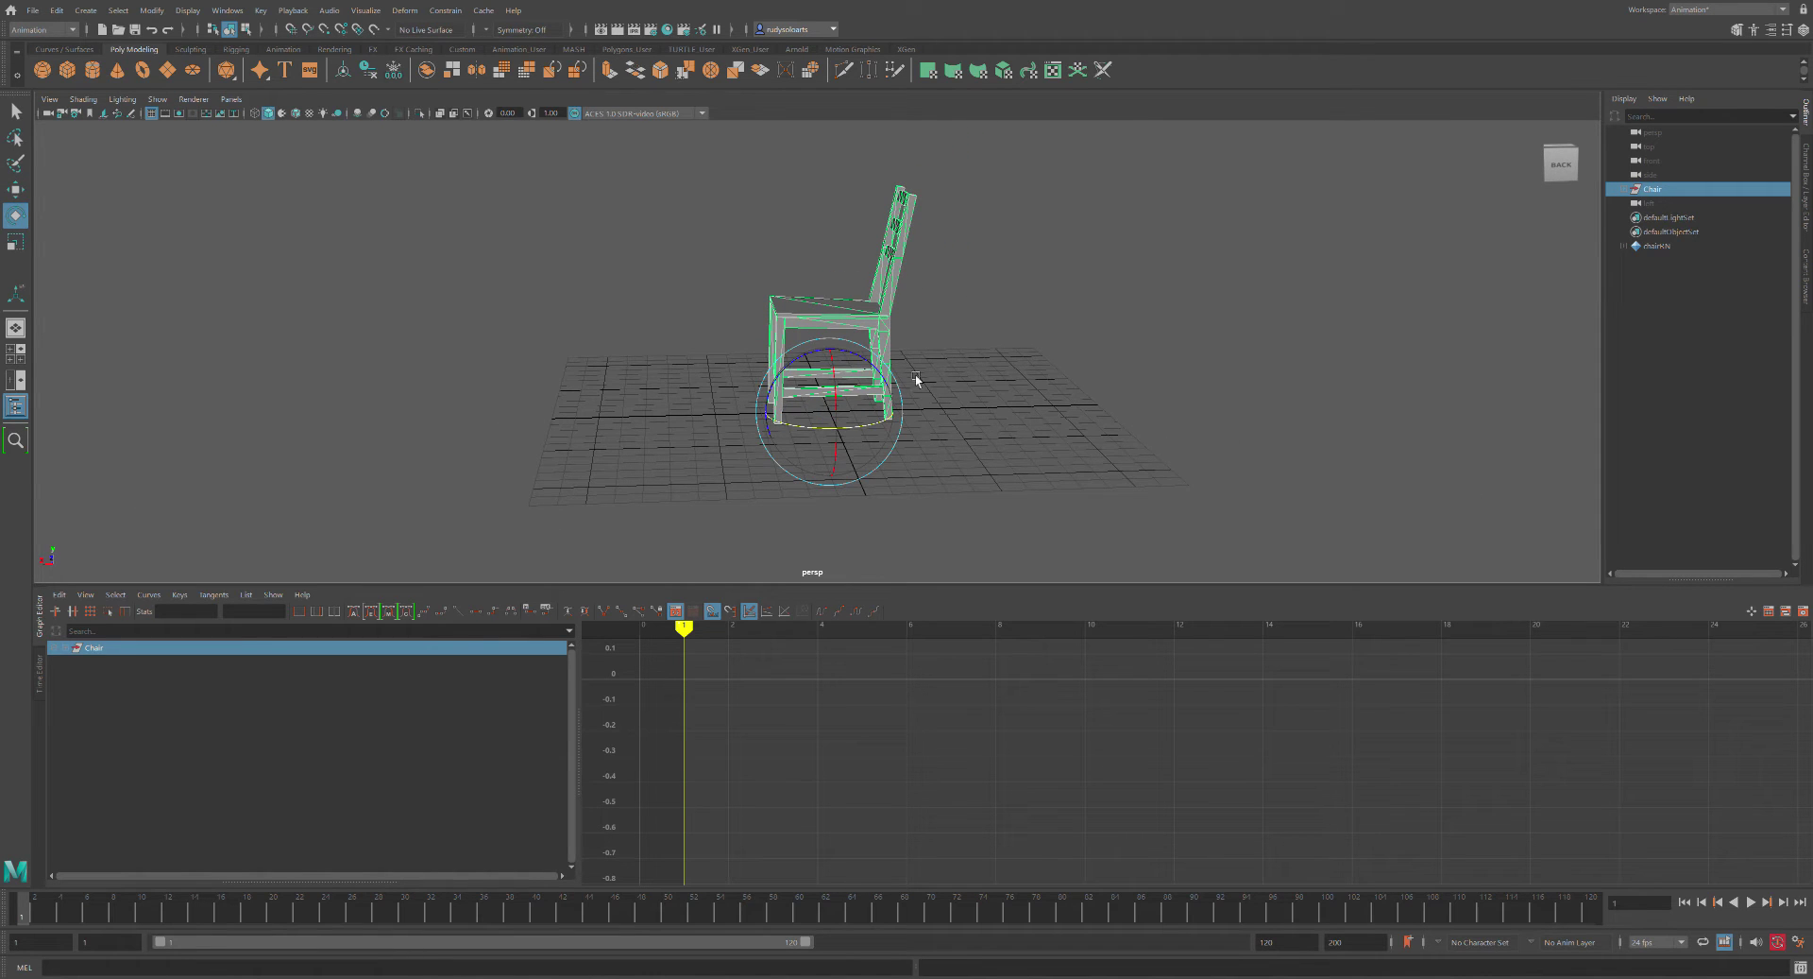
mouse_move(826, 361)
left_mouse_down()
mouse_move(795, 372)
mouse_move(859, 352)
mouse_move(829, 340)
left_mouse_up()
left_click_drag(947, 324, 933, 298, "alt")
scroll(934, 291, "up", 6)
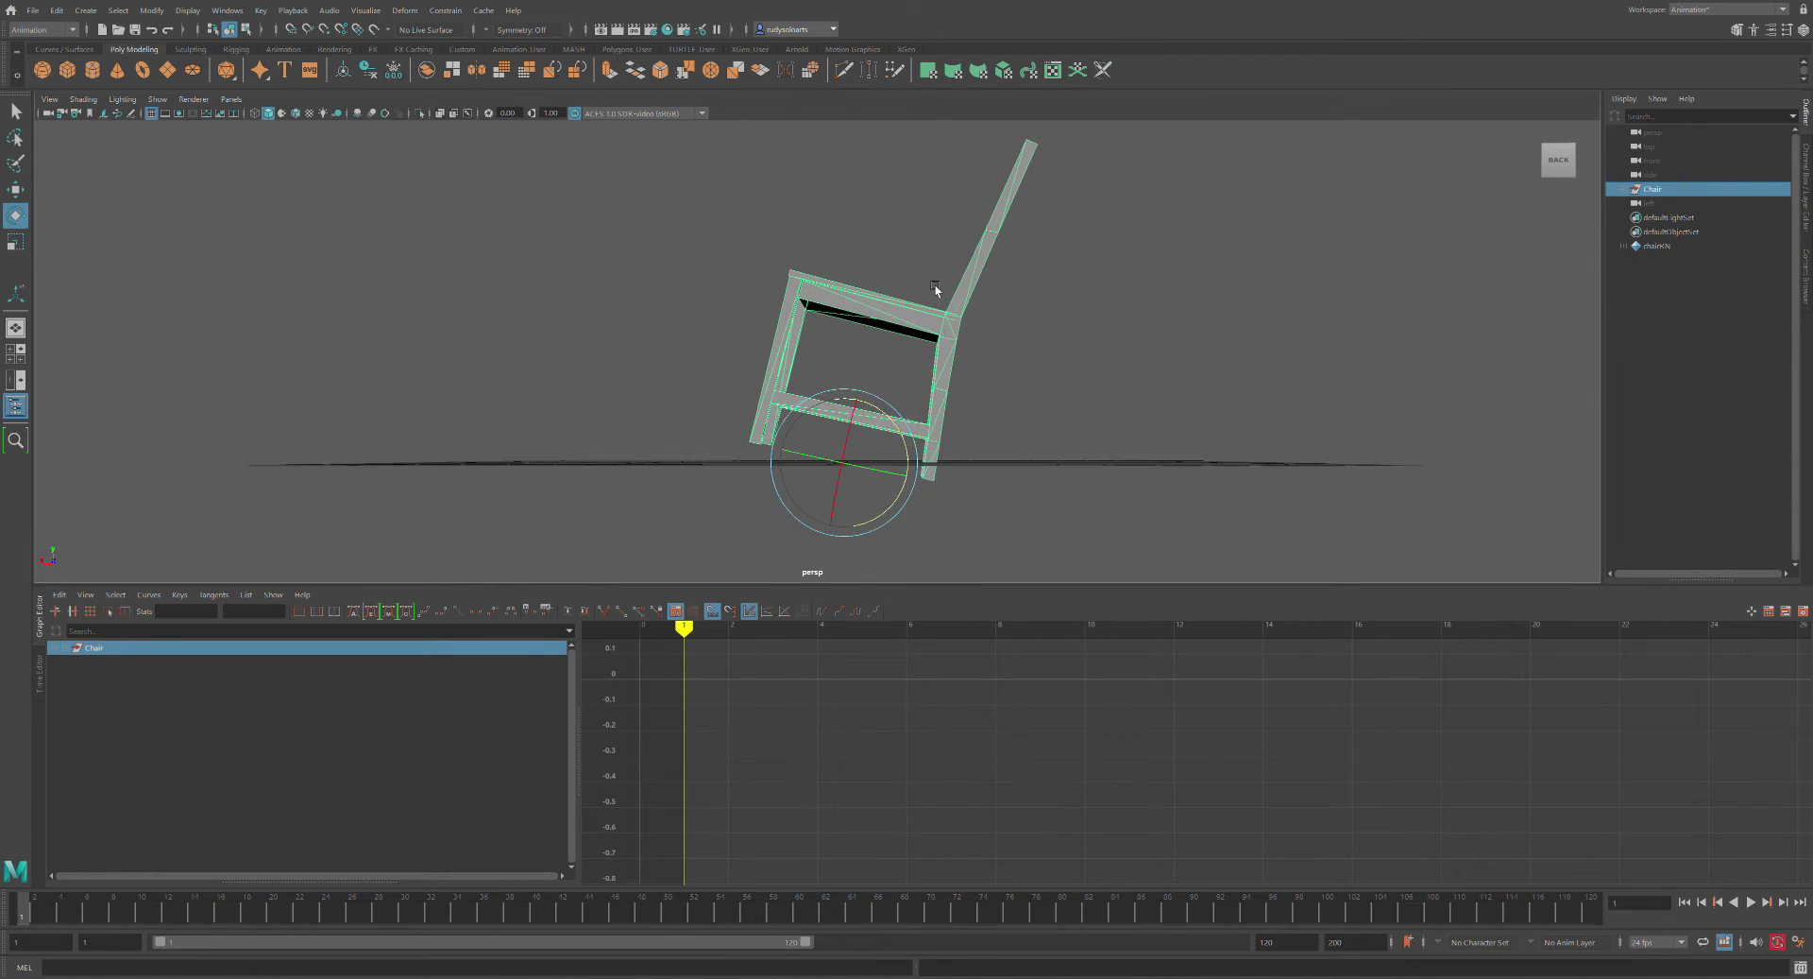
middle_click_drag(1081, 325, 977, 336, "alt")
scroll(973, 359, "up", 1)
left_click_drag(961, 405, 991, 391, "alt")
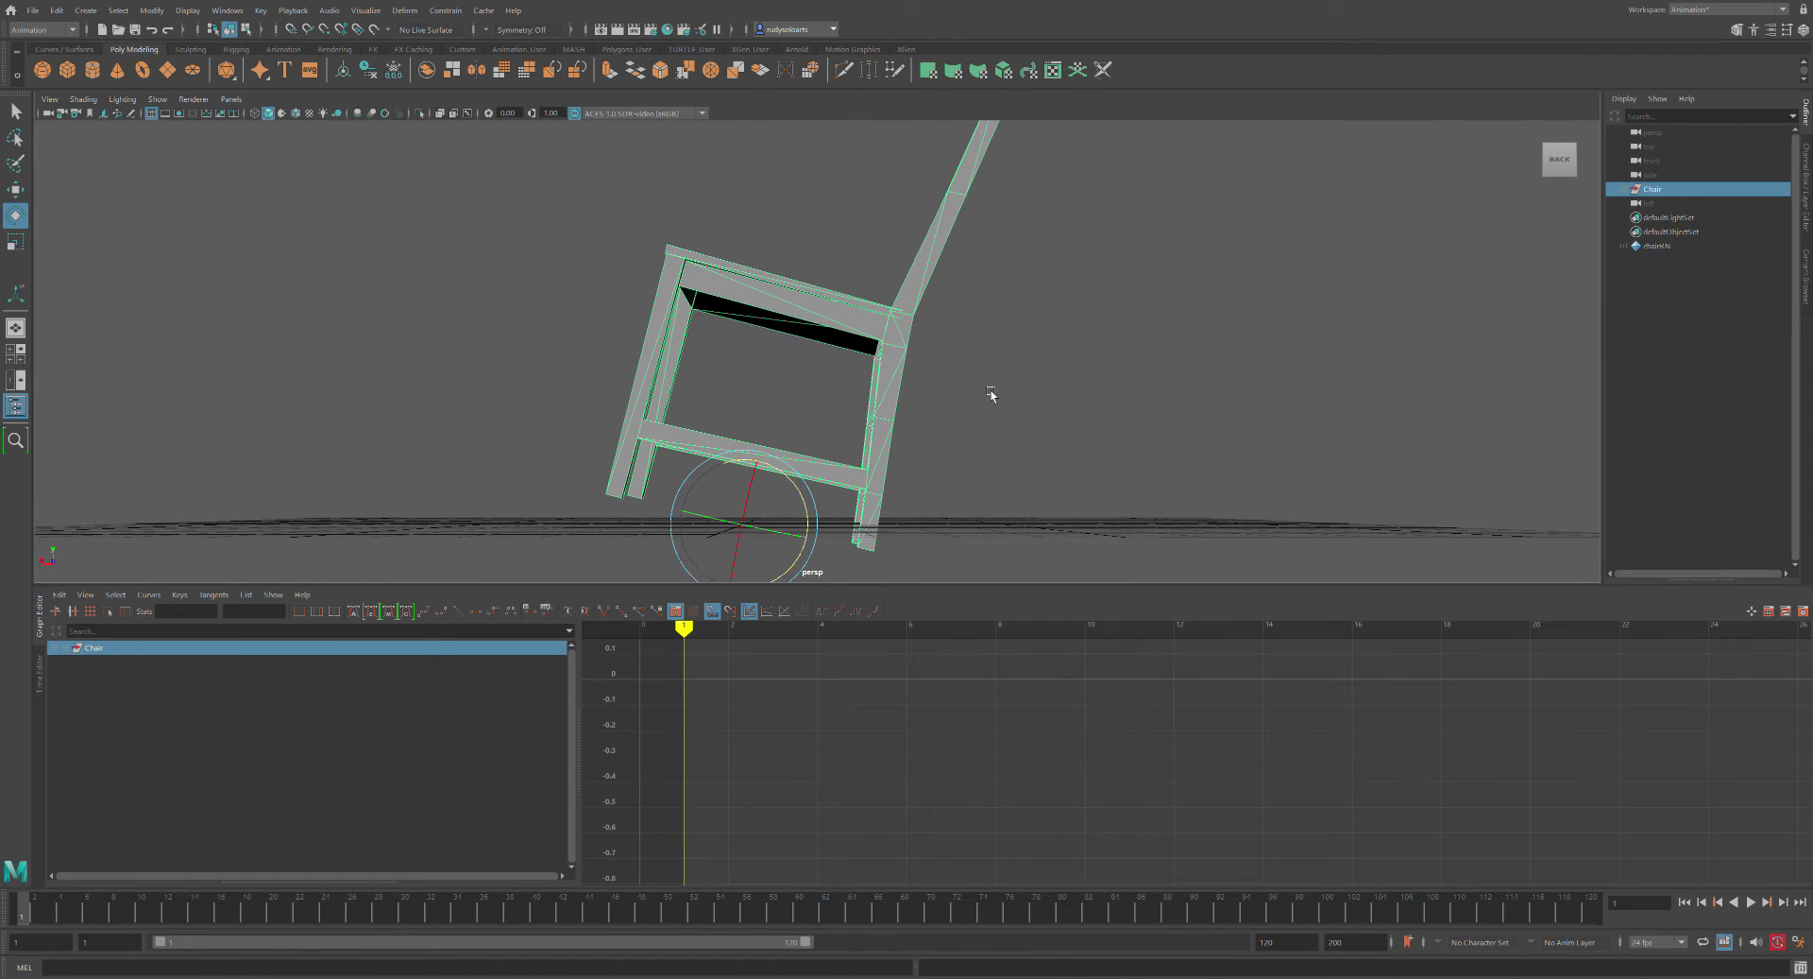
key("w")
left_click_drag(765, 462, 773, 435)
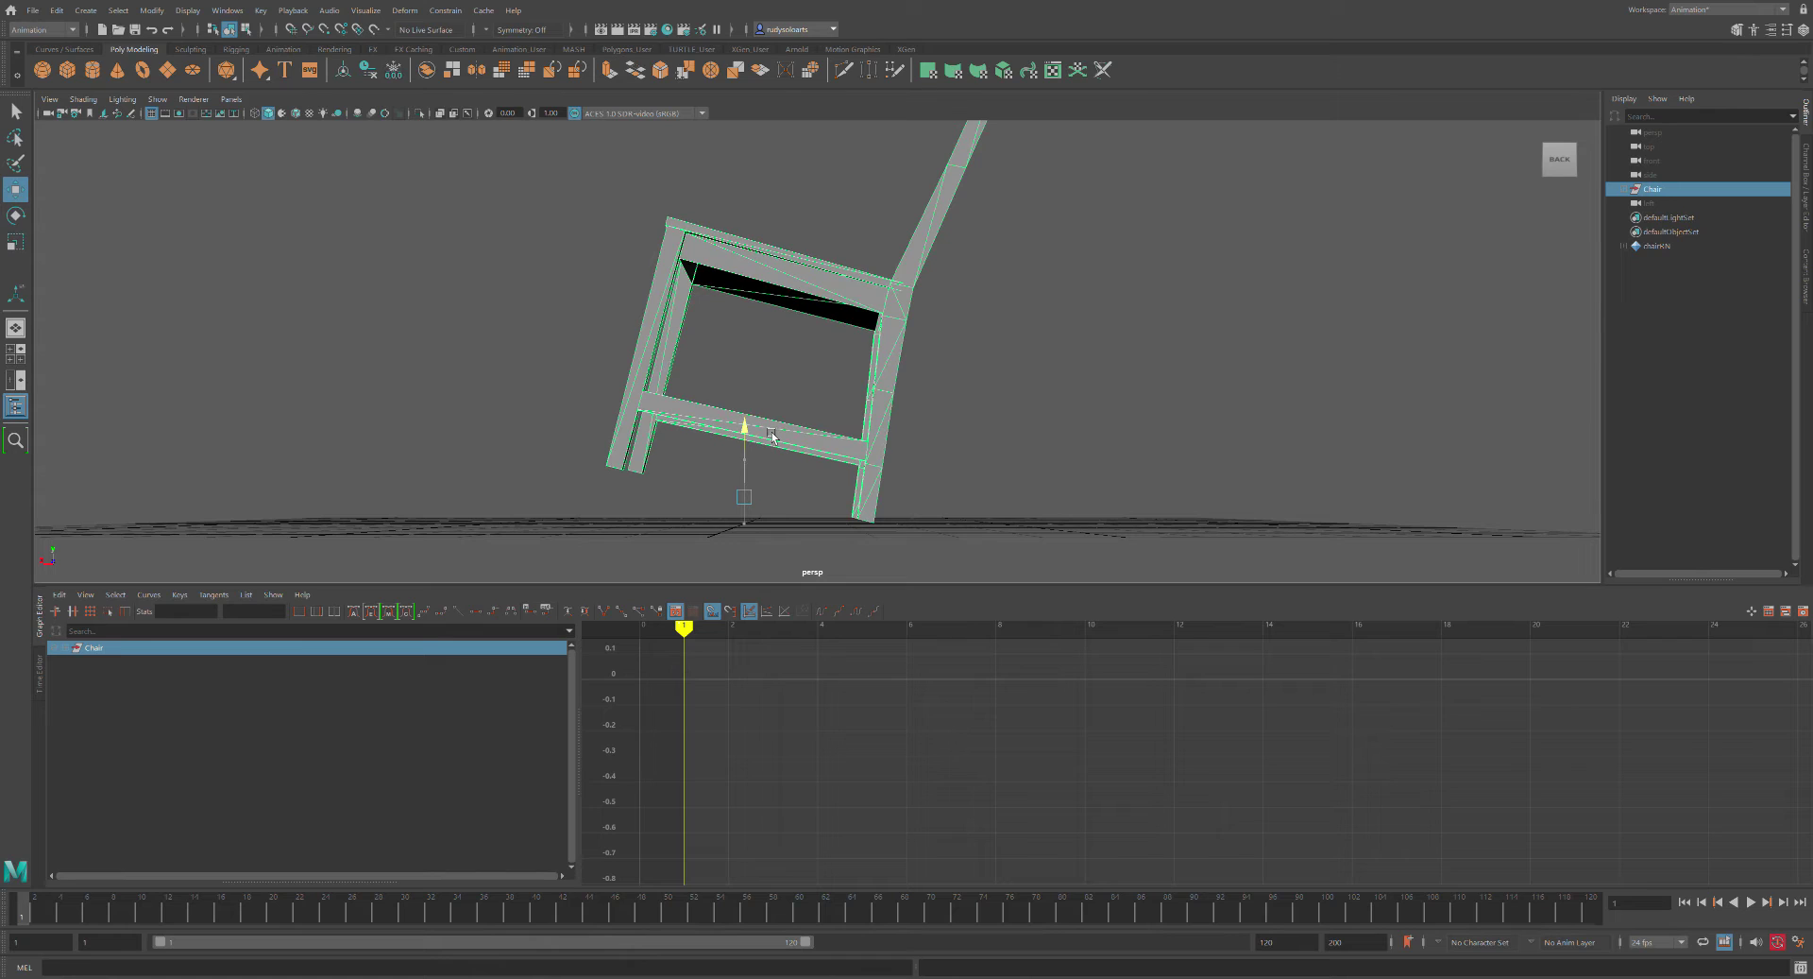
key("ctrl+z")
key("ctrl+z")
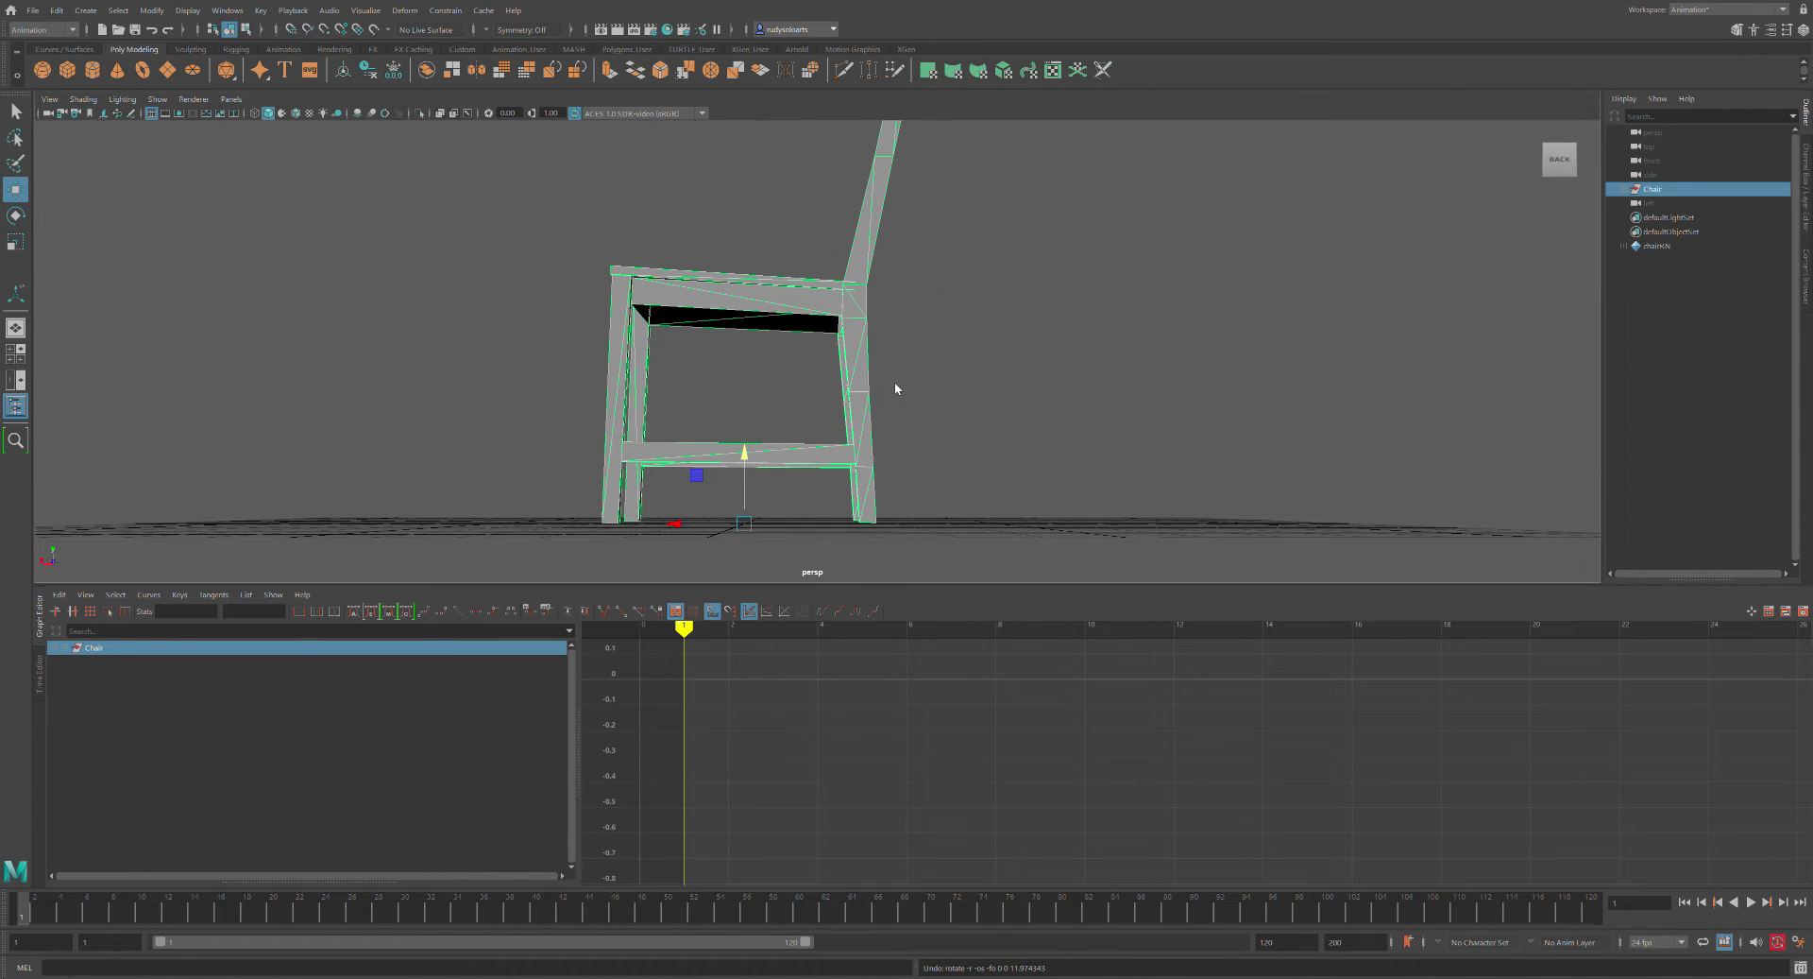
Move the Chair group's pivot along X in the front view from the centre to the foot of the back legs
key("space")
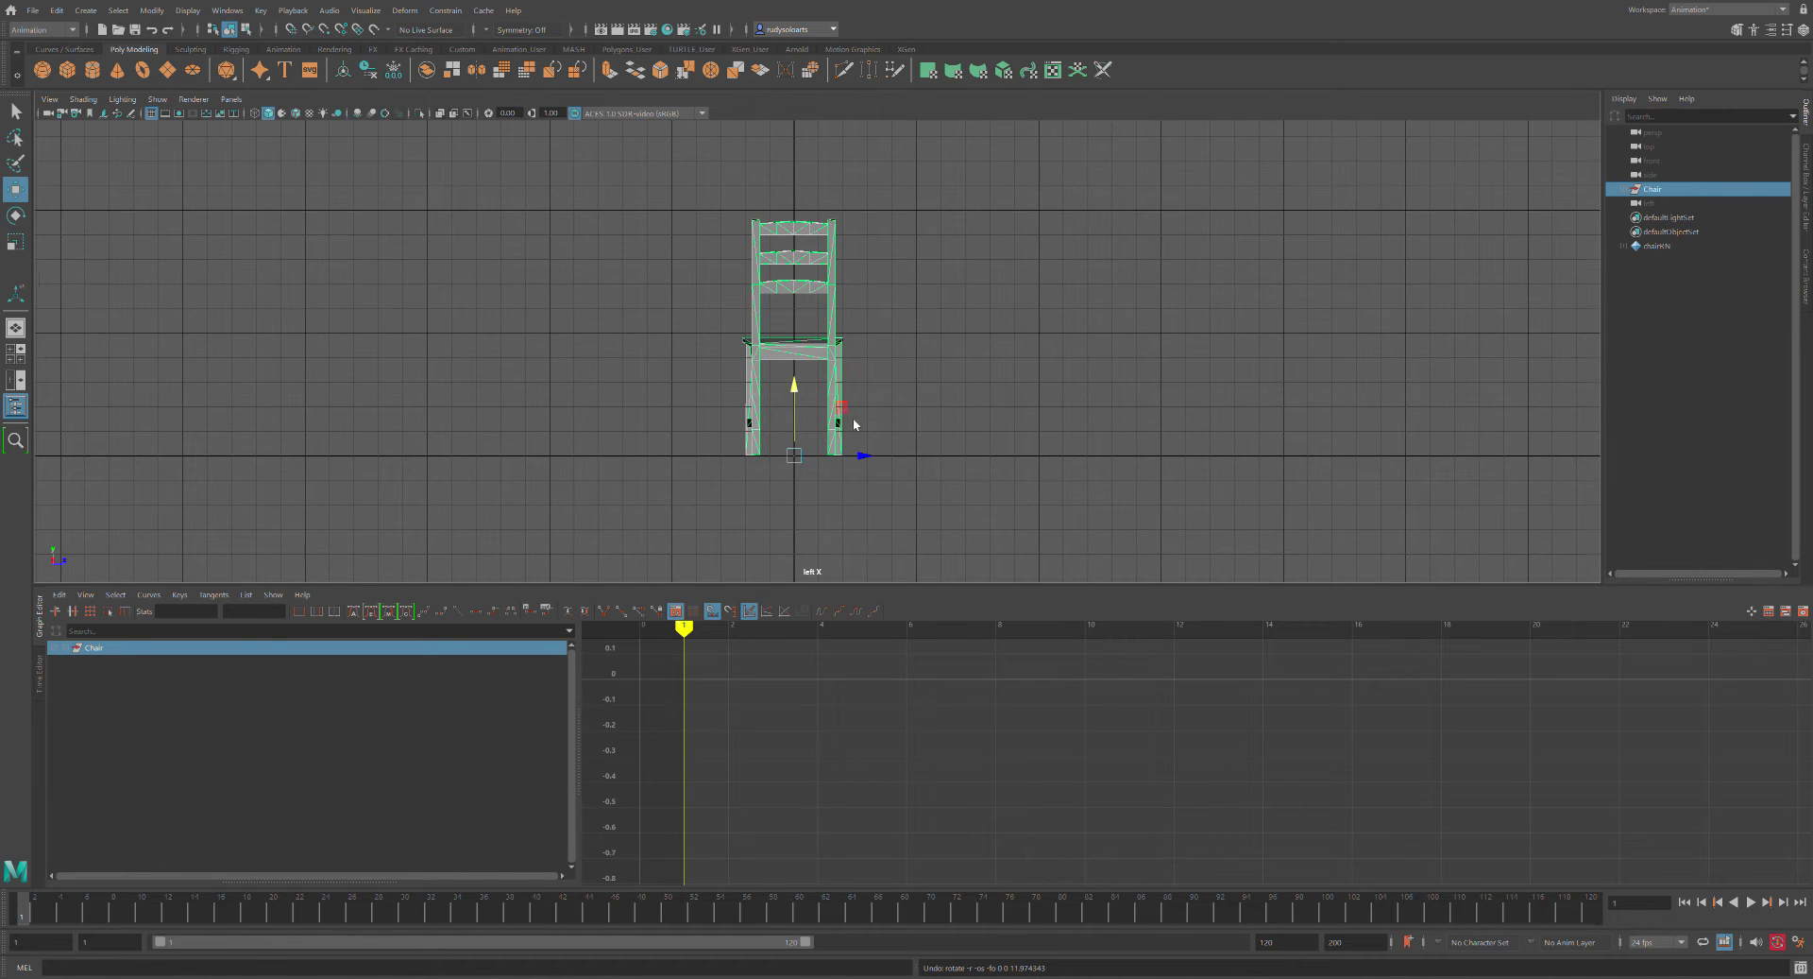
key("space")
scroll(861, 378, "down", 2)
middle_click_drag(884, 376, 908, 380, "alt")
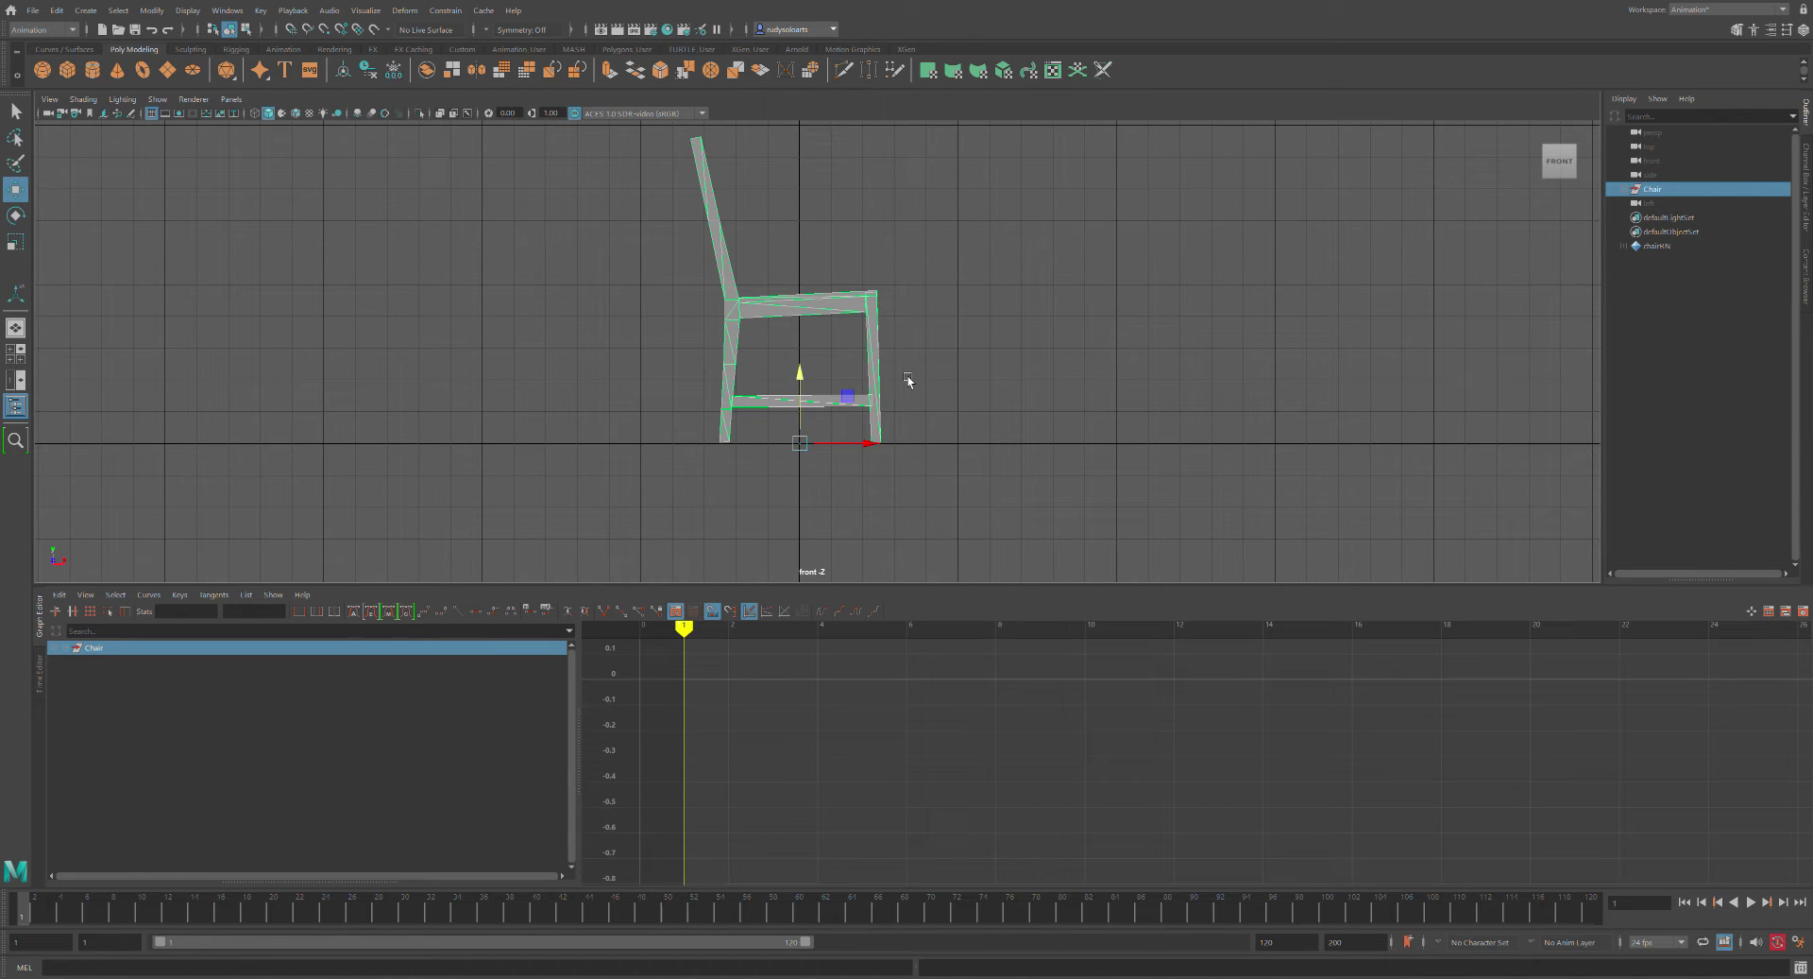
key("d")
scroll(912, 402, "up", 1)
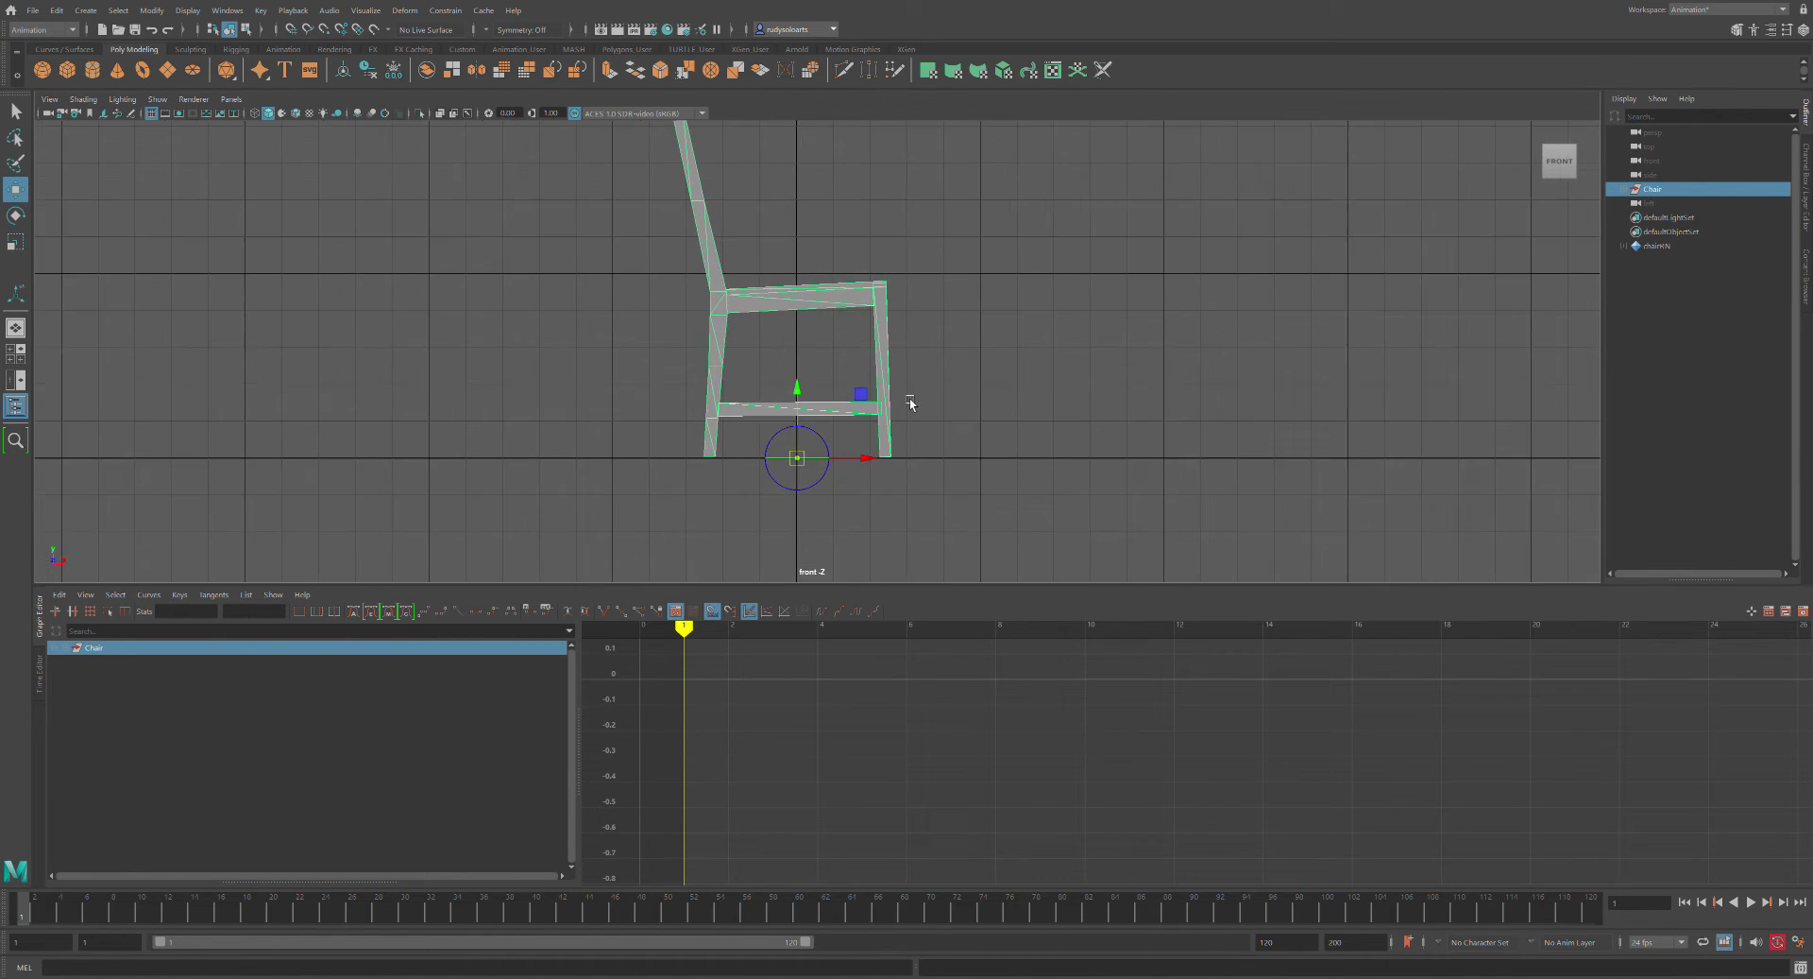
middle_click_drag(978, 304, 971, 344, "alt")
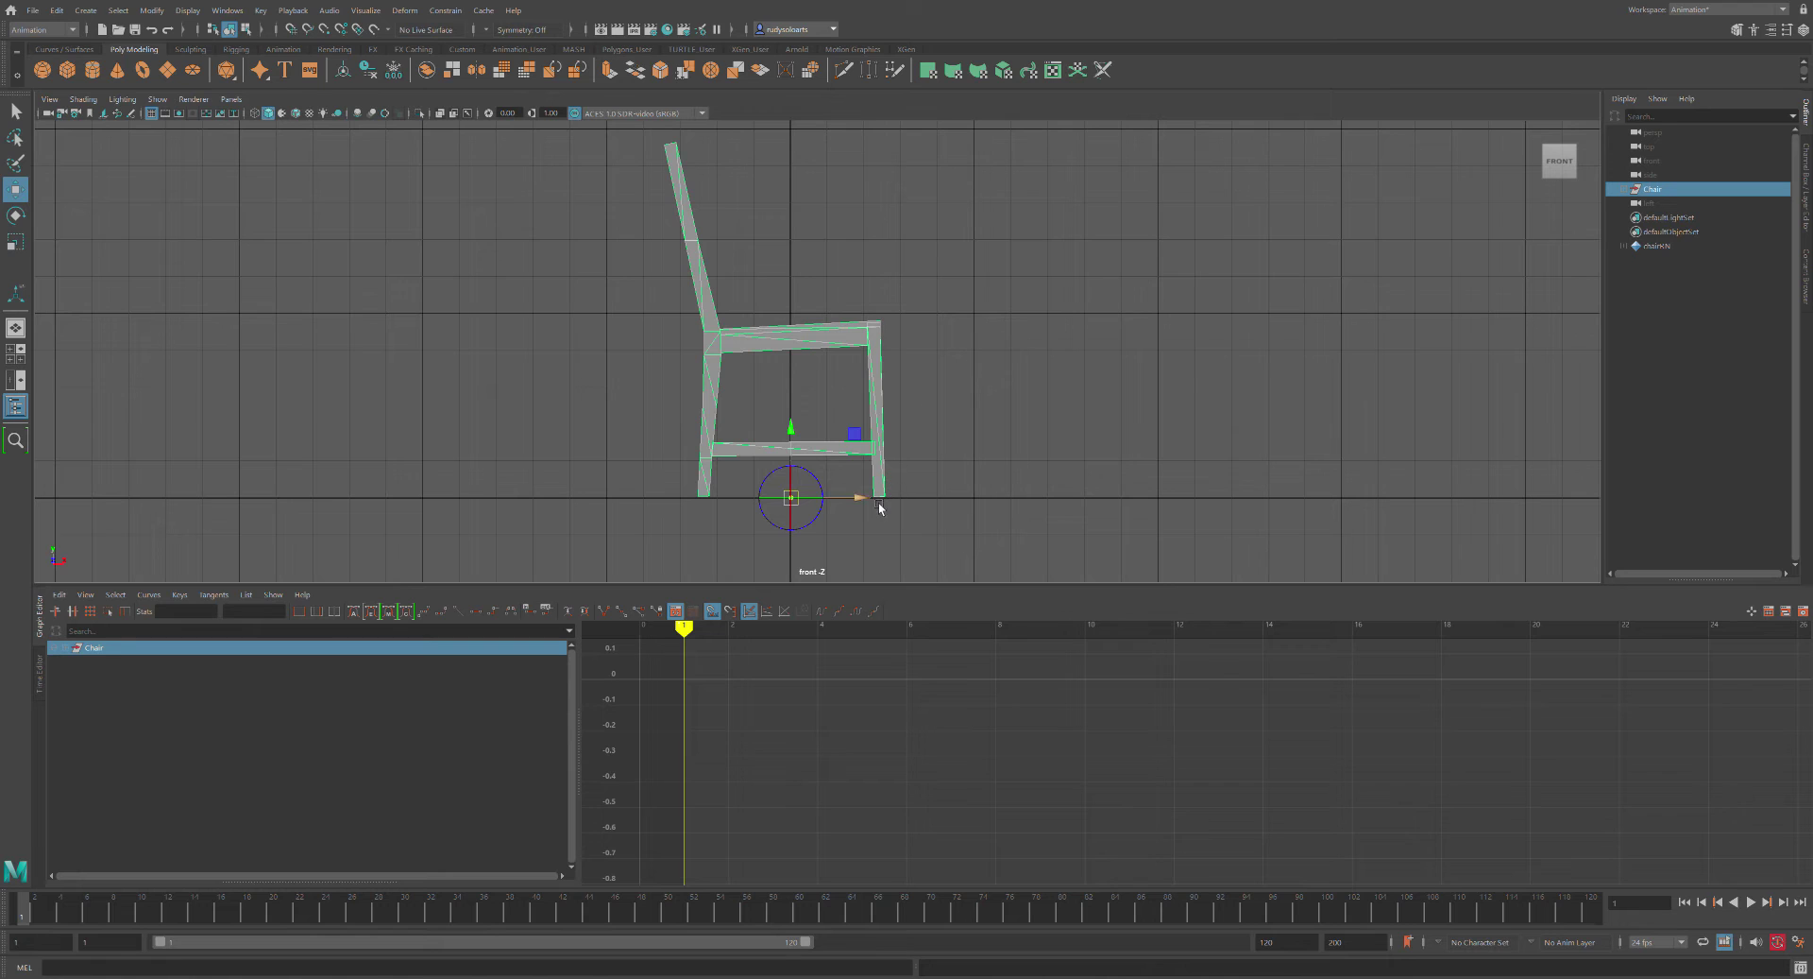
left_click_drag(874, 498, 779, 501)
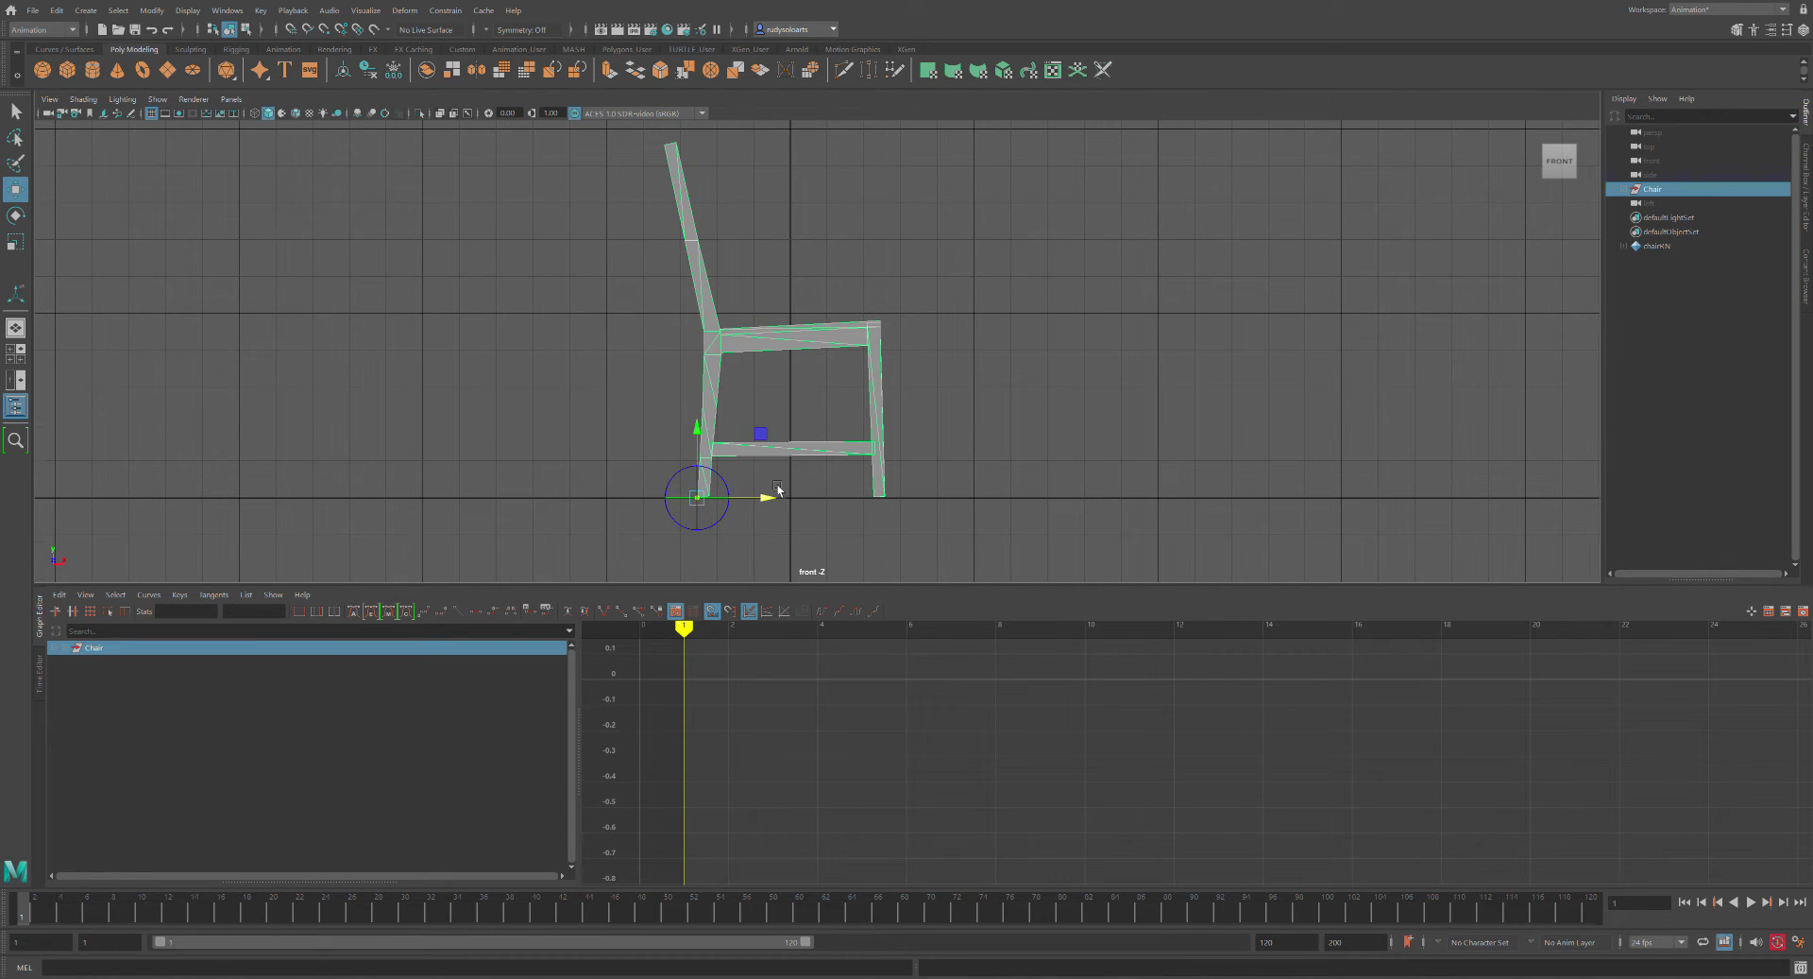
Fine-tune the Chair group's pivot along X so it lines up with the rear bottom edge of the back legs
scroll(782, 501, "up", 2)
middle_click_drag(773, 511, 926, 353, "alt")
scroll(894, 412, "up", 1)
scroll(888, 429, "up", 3)
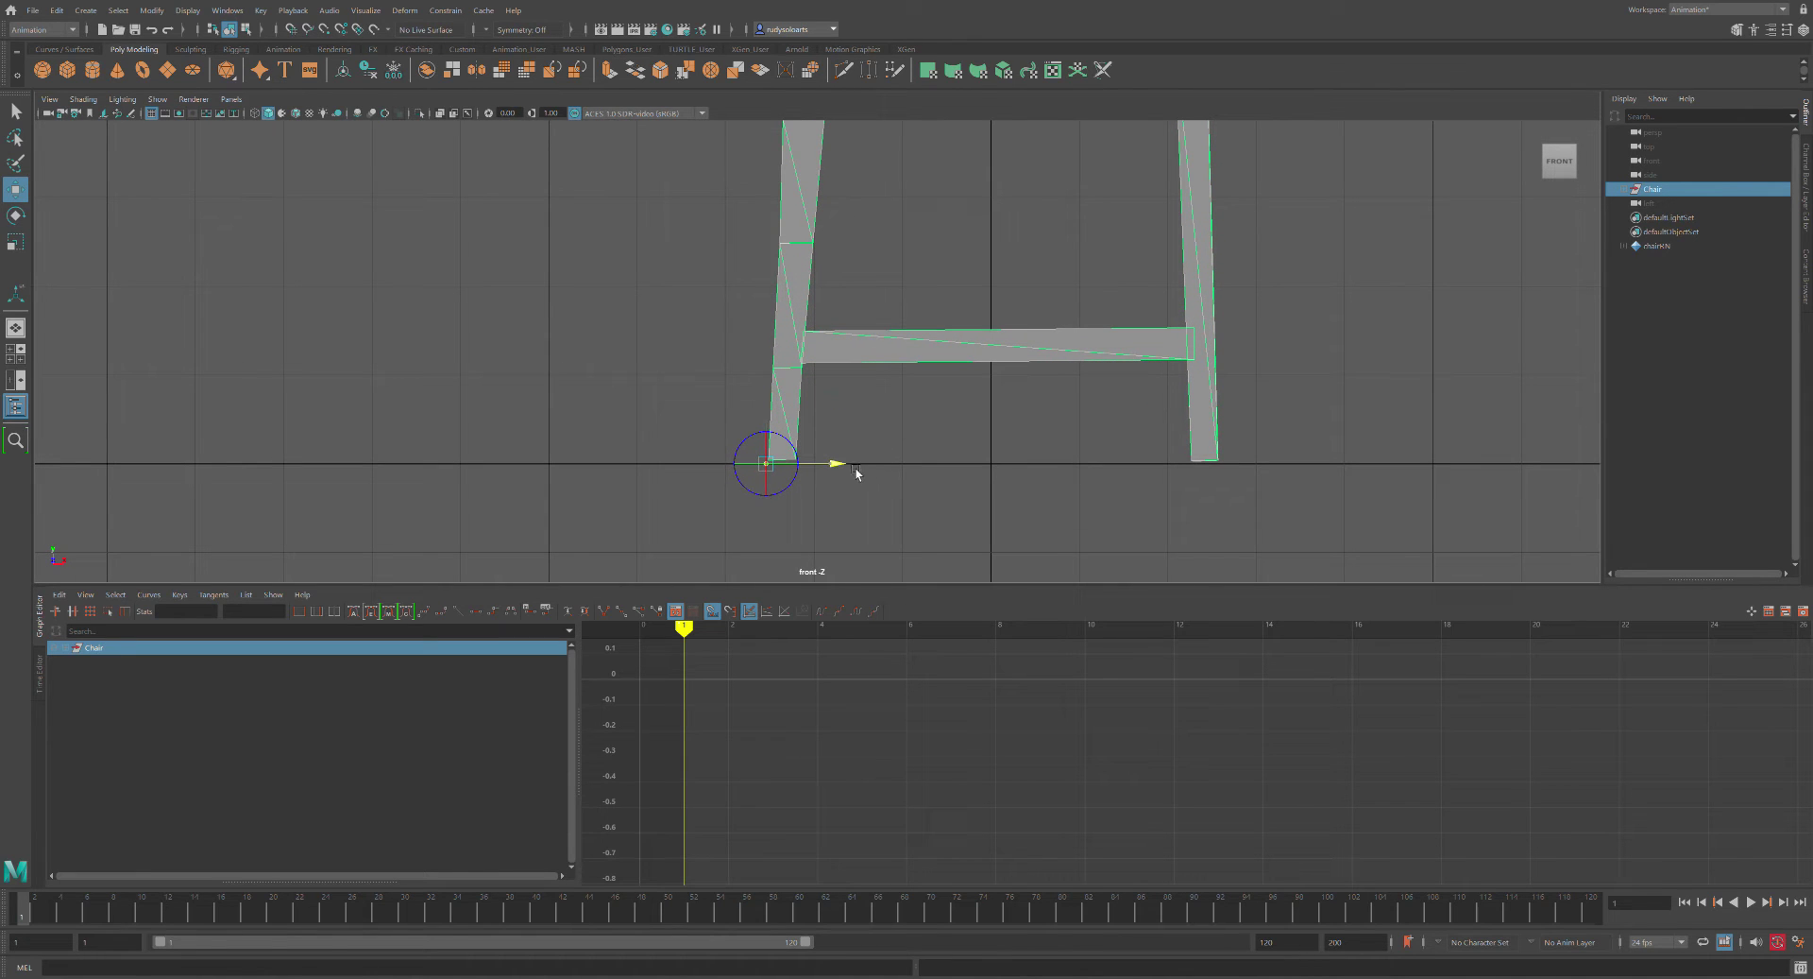
key("Insert")
scroll(922, 415, "down", 3)
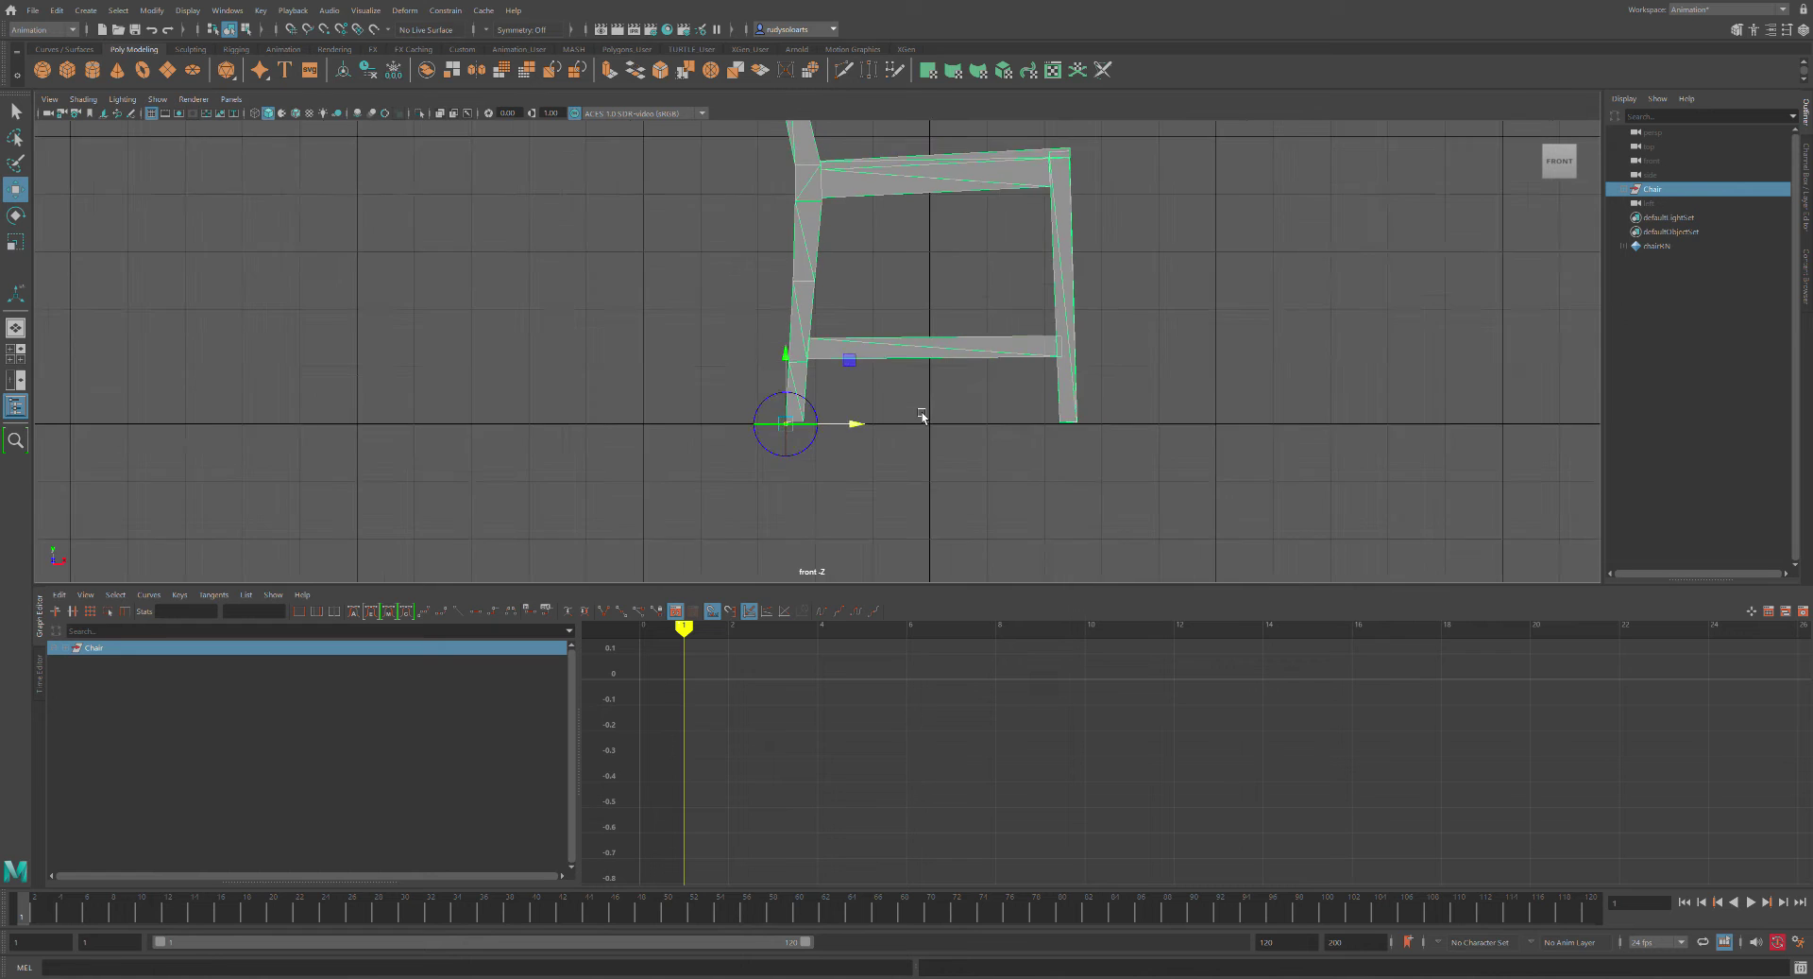
scroll(935, 407, "down", 3)
middle_click_drag(1057, 170, 1008, 309, "alt")
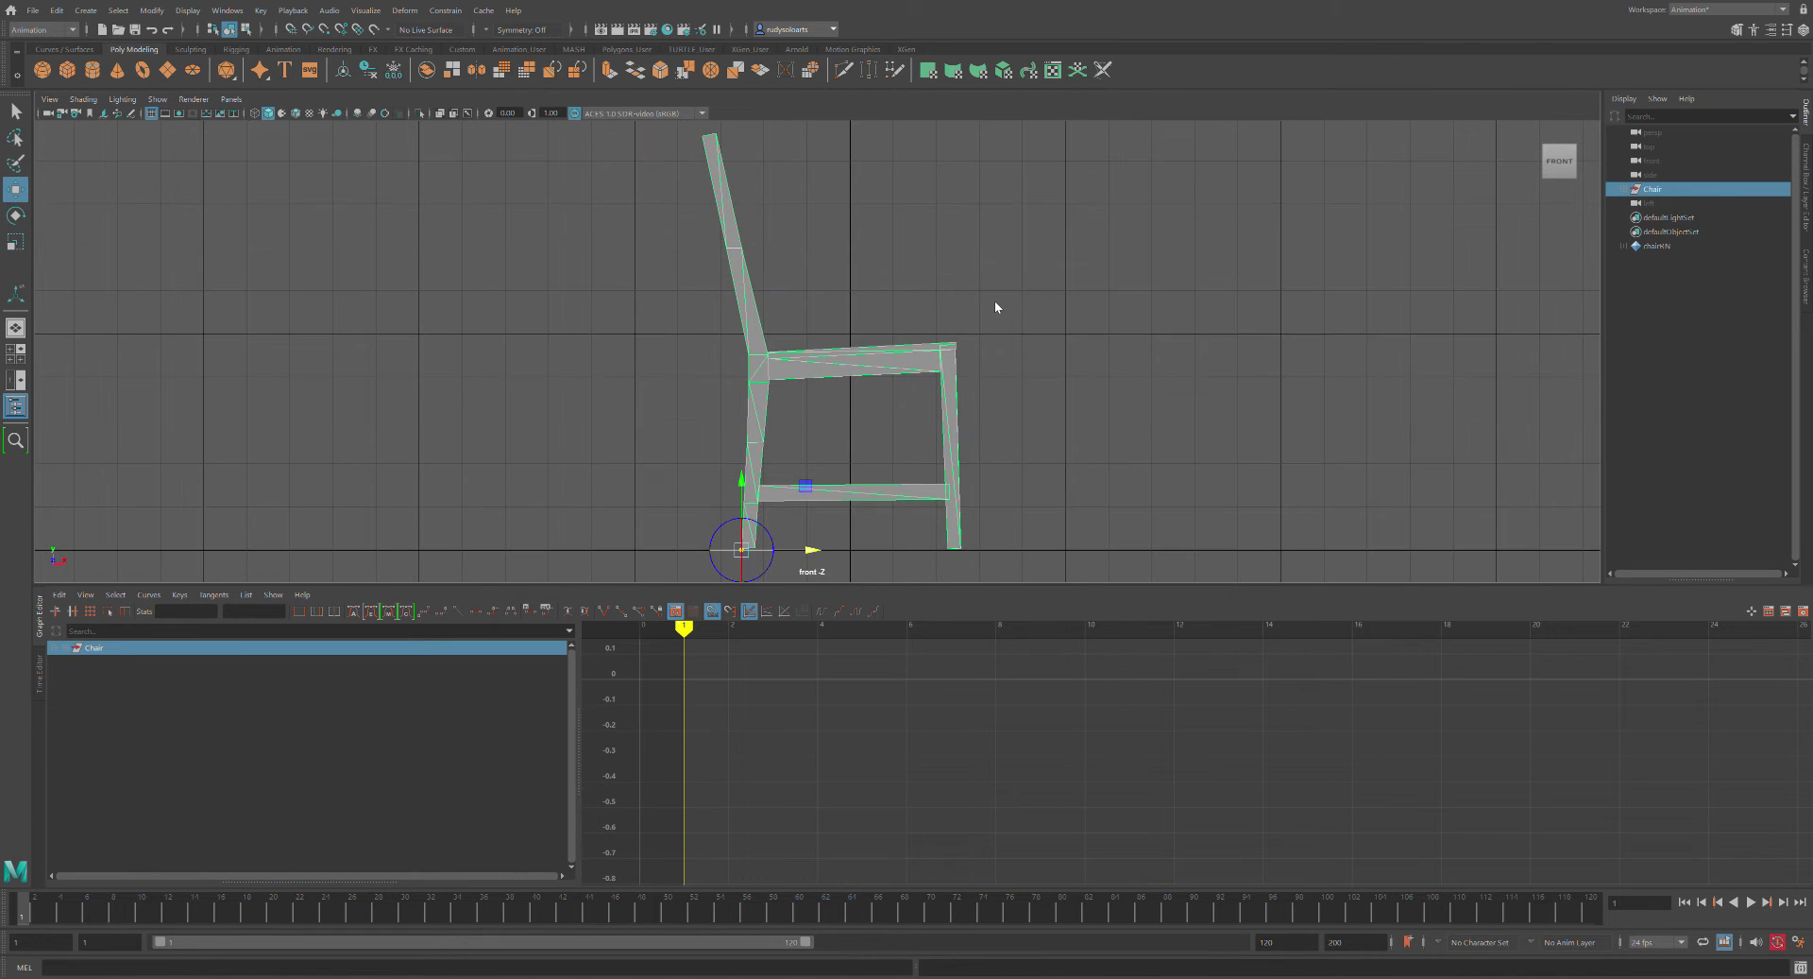
Try moving the Chair group and tilting it about its back-leg pivot in the perspective view, undo both and deselect it
key("space")
key("space")
scroll(1016, 279, "down", 5)
left_click_drag(1021, 287, 729, 423, "alt")
left_click(1234, 368)
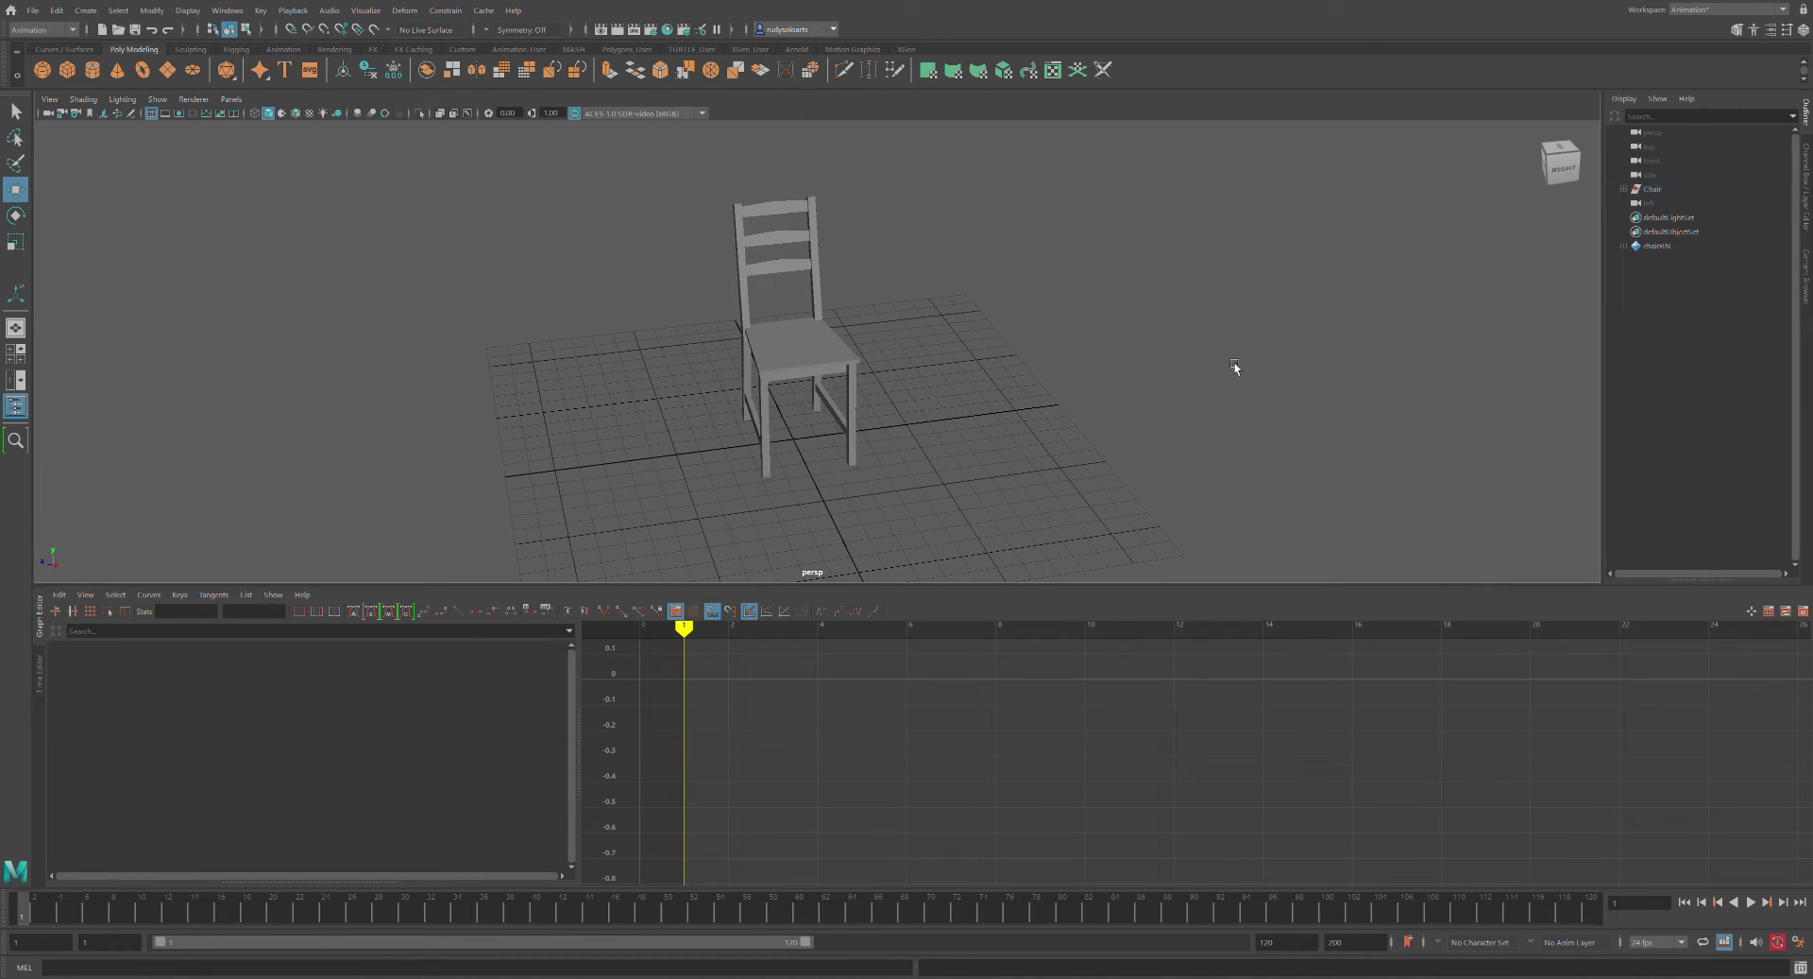
left_click(1687, 190)
left_click_drag(729, 422, 838, 341)
key("ctrl+z")
key("e")
key("ctrl+z")
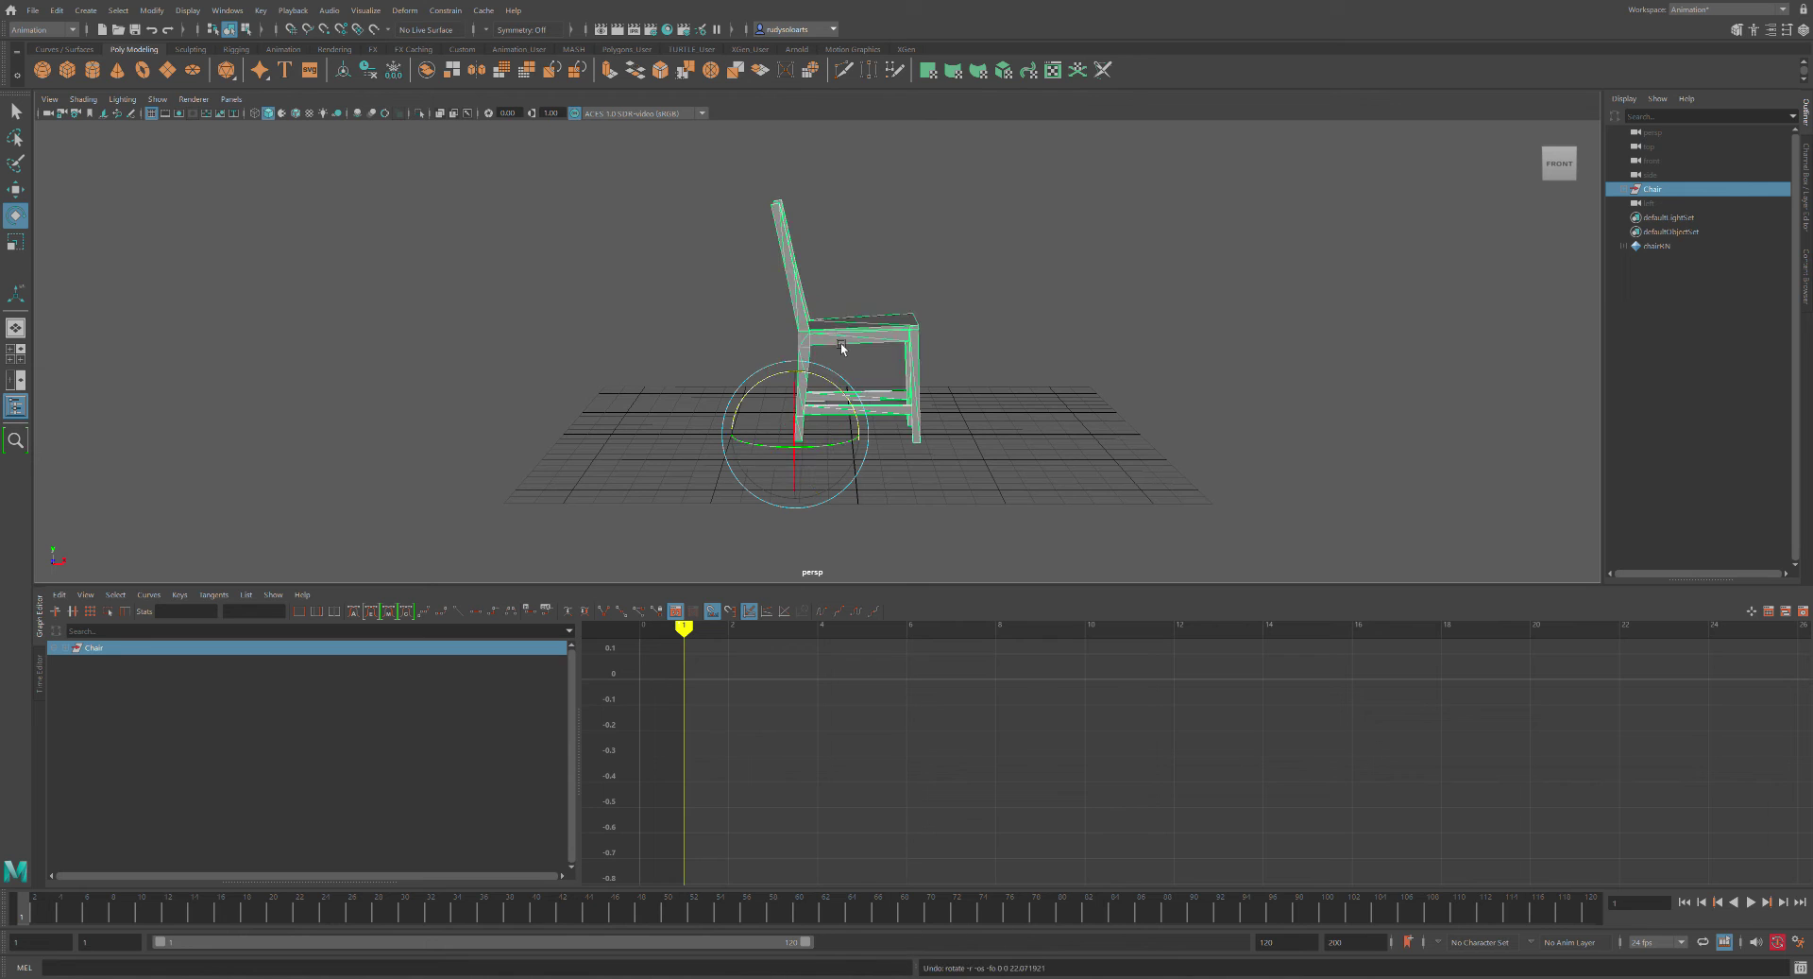
left_click(1006, 313)
Create a trial NURBS circle at the grid origin under the chair and undo it
left_click_drag(951, 308, 1036, 301, "alt")
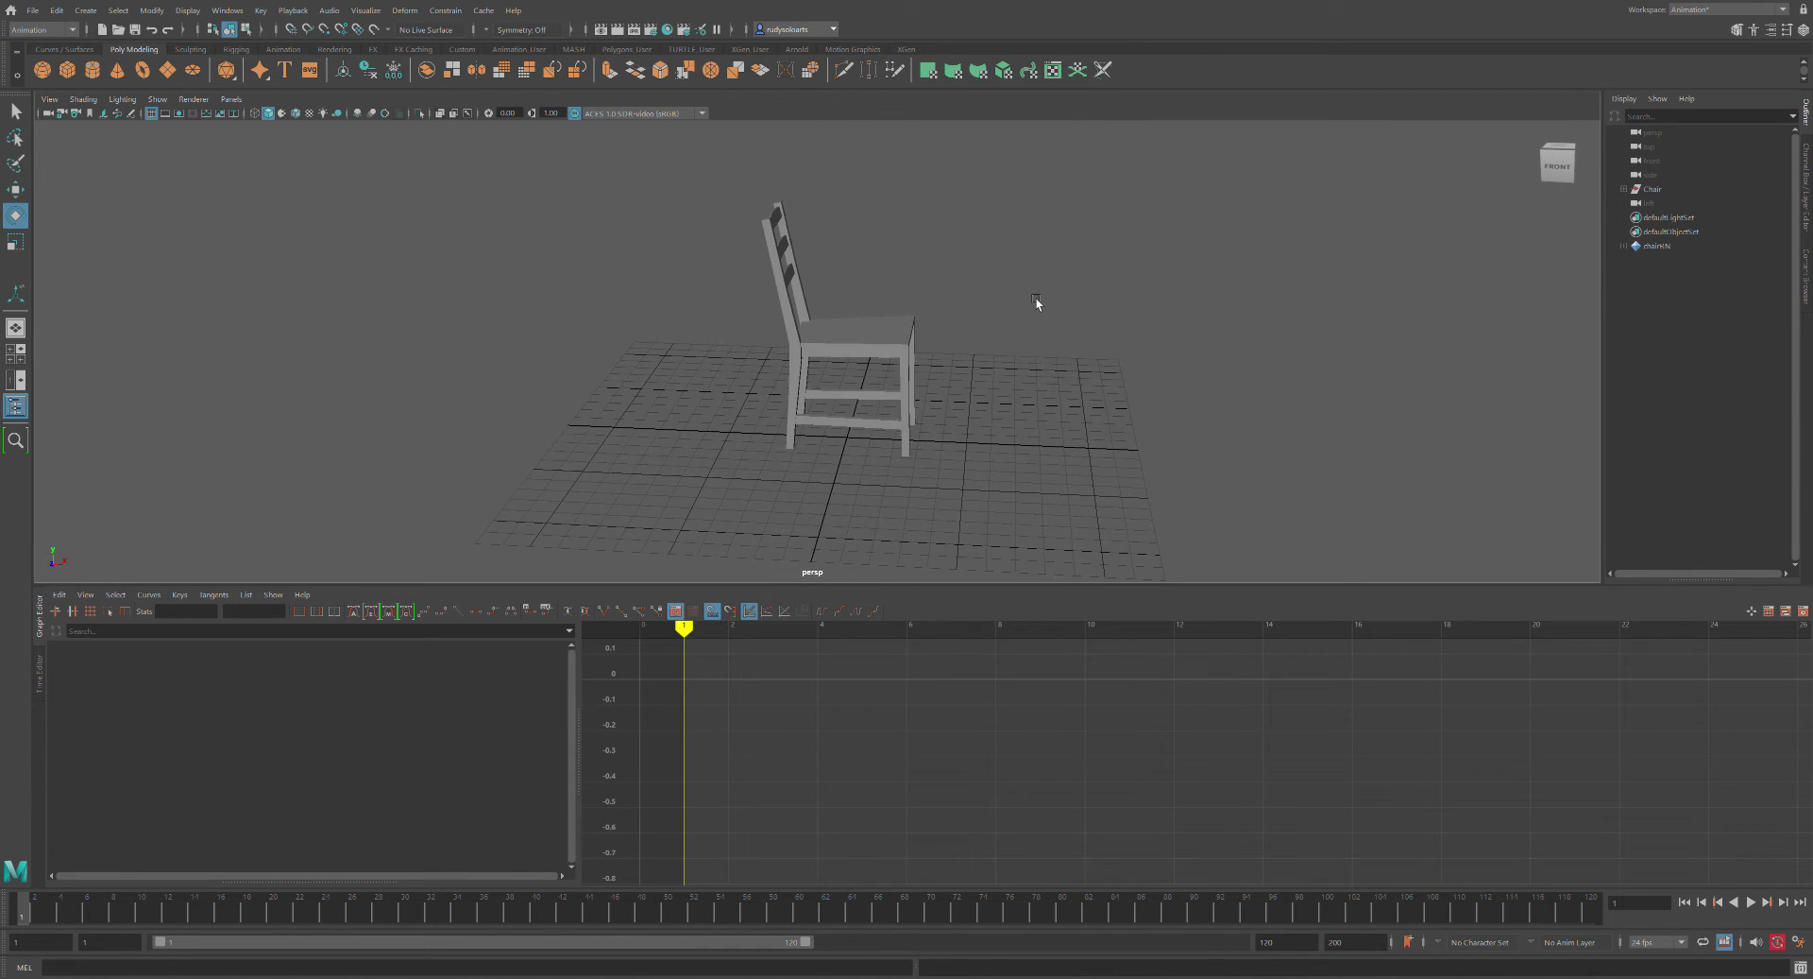
left_click_drag(610, 249, 734, 236, "alt")
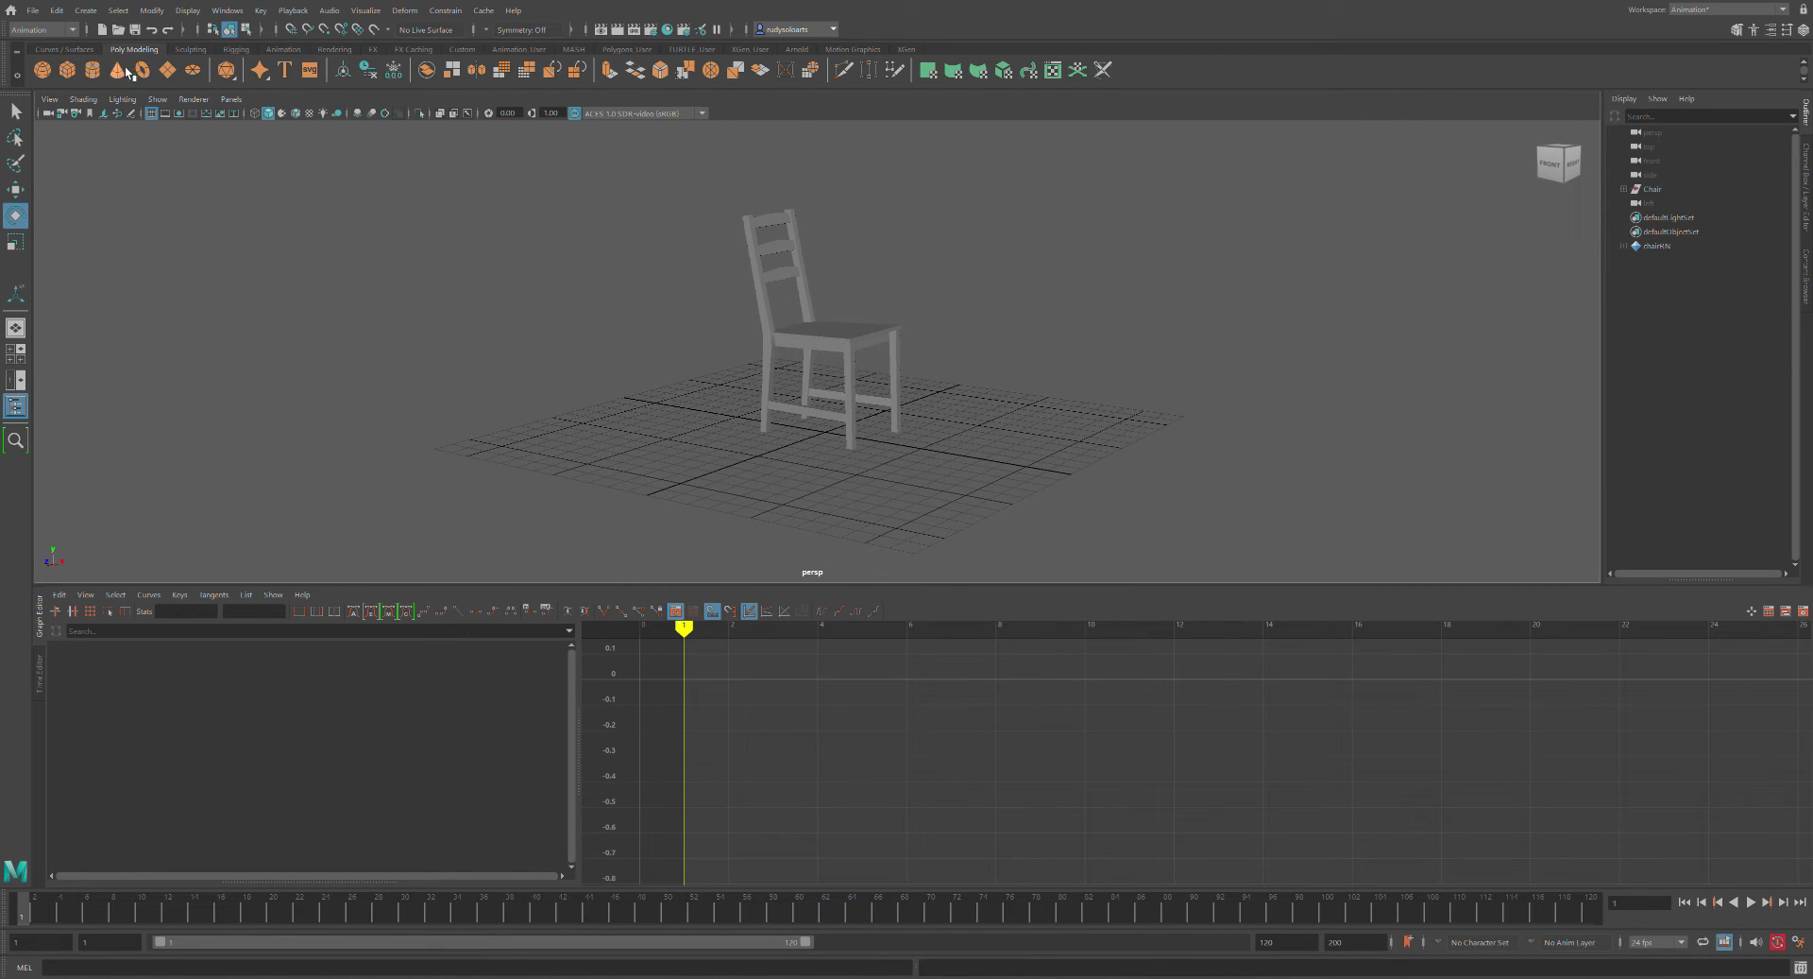
left_click(90, 51)
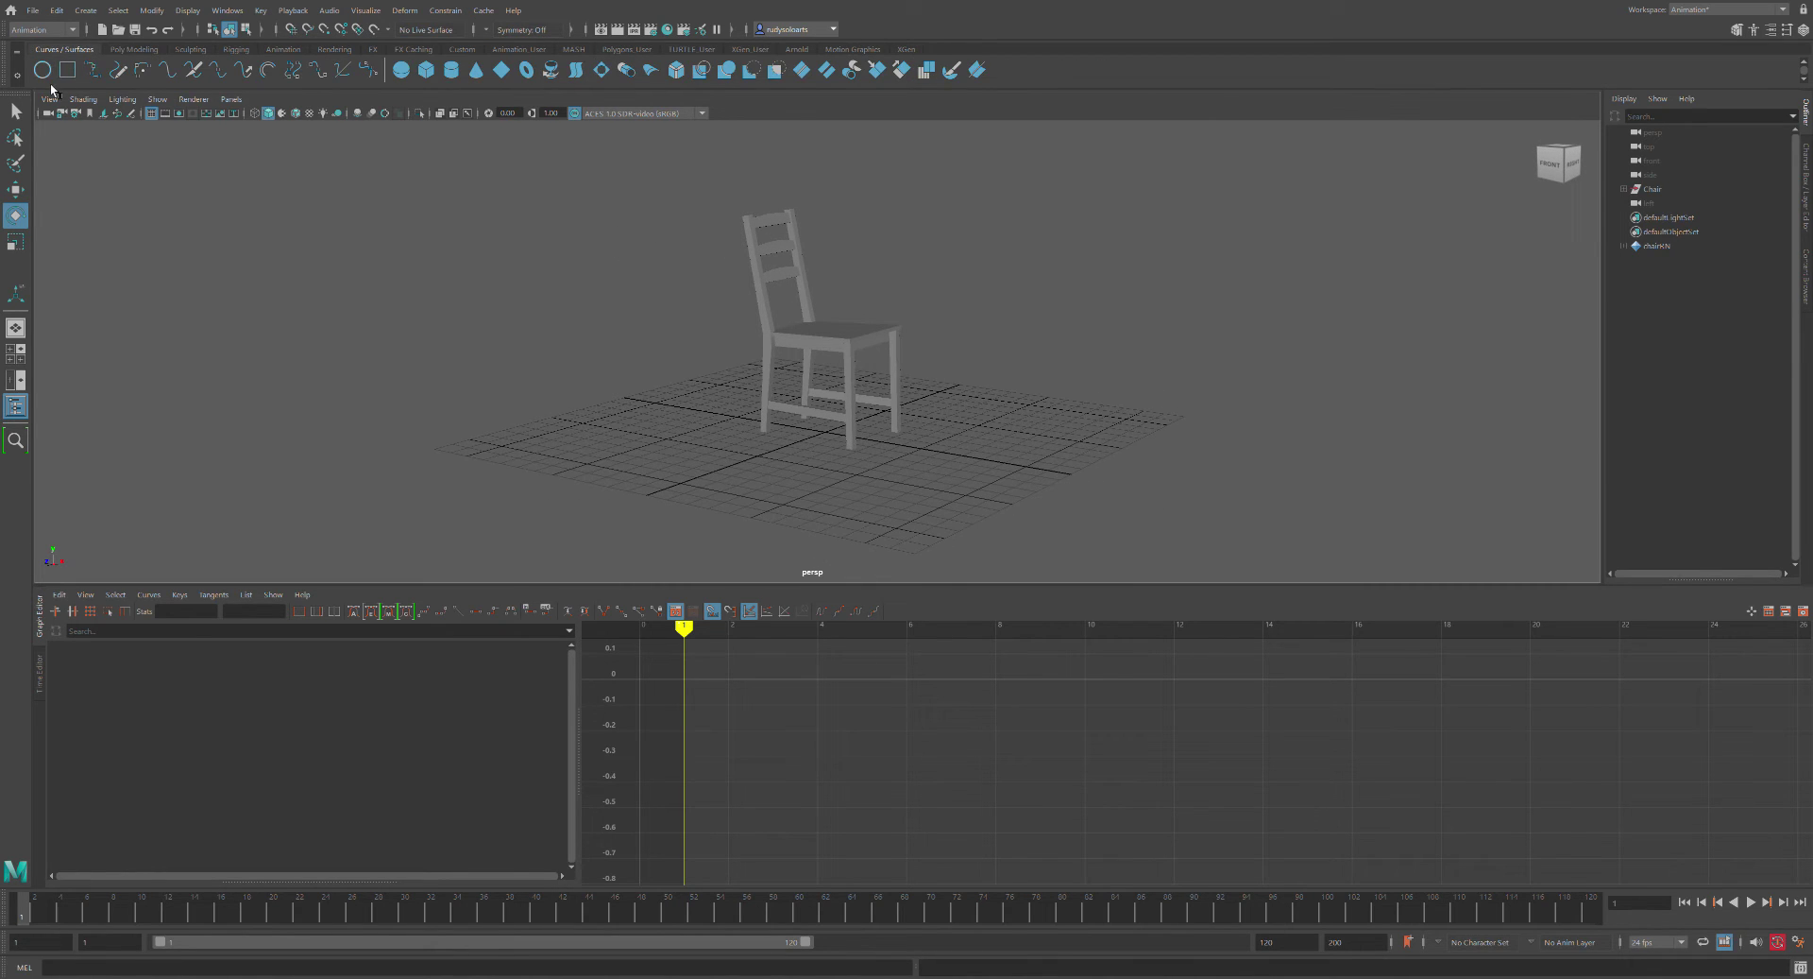
left_click(50, 82)
left_click_drag(559, 261, 626, 299, "alt")
left_click(643, 295)
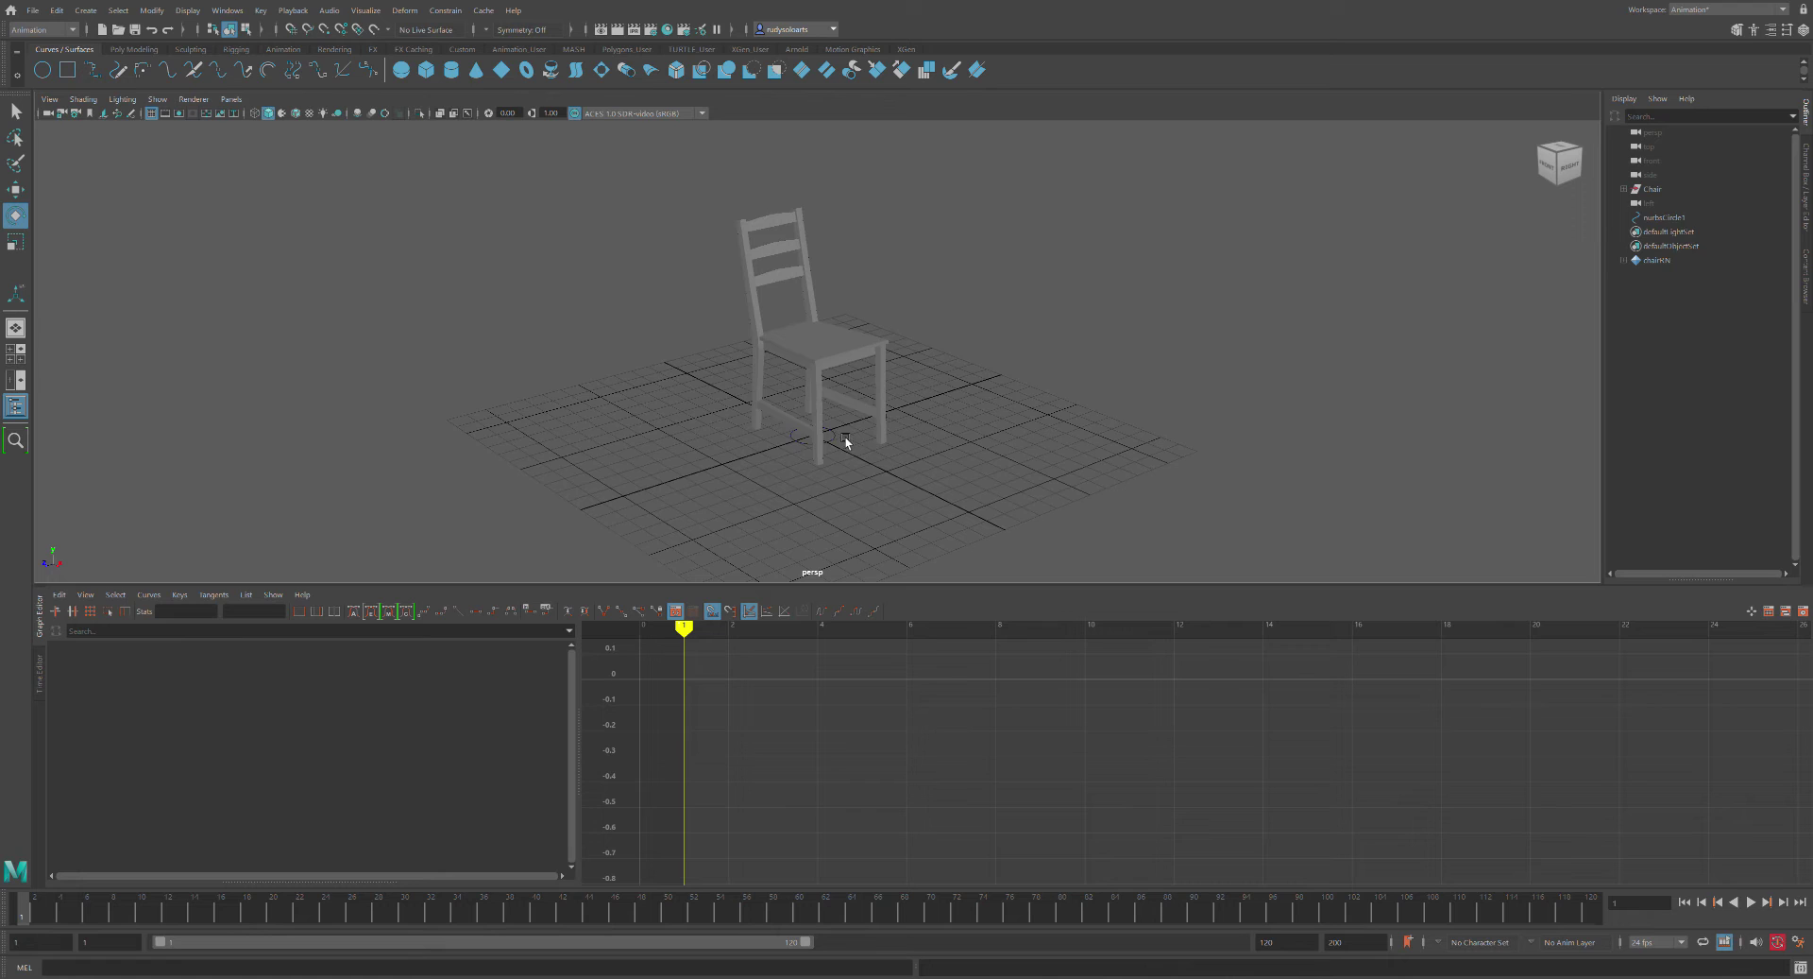
left_click(845, 439)
left_click_drag(653, 308, 720, 310, "alt")
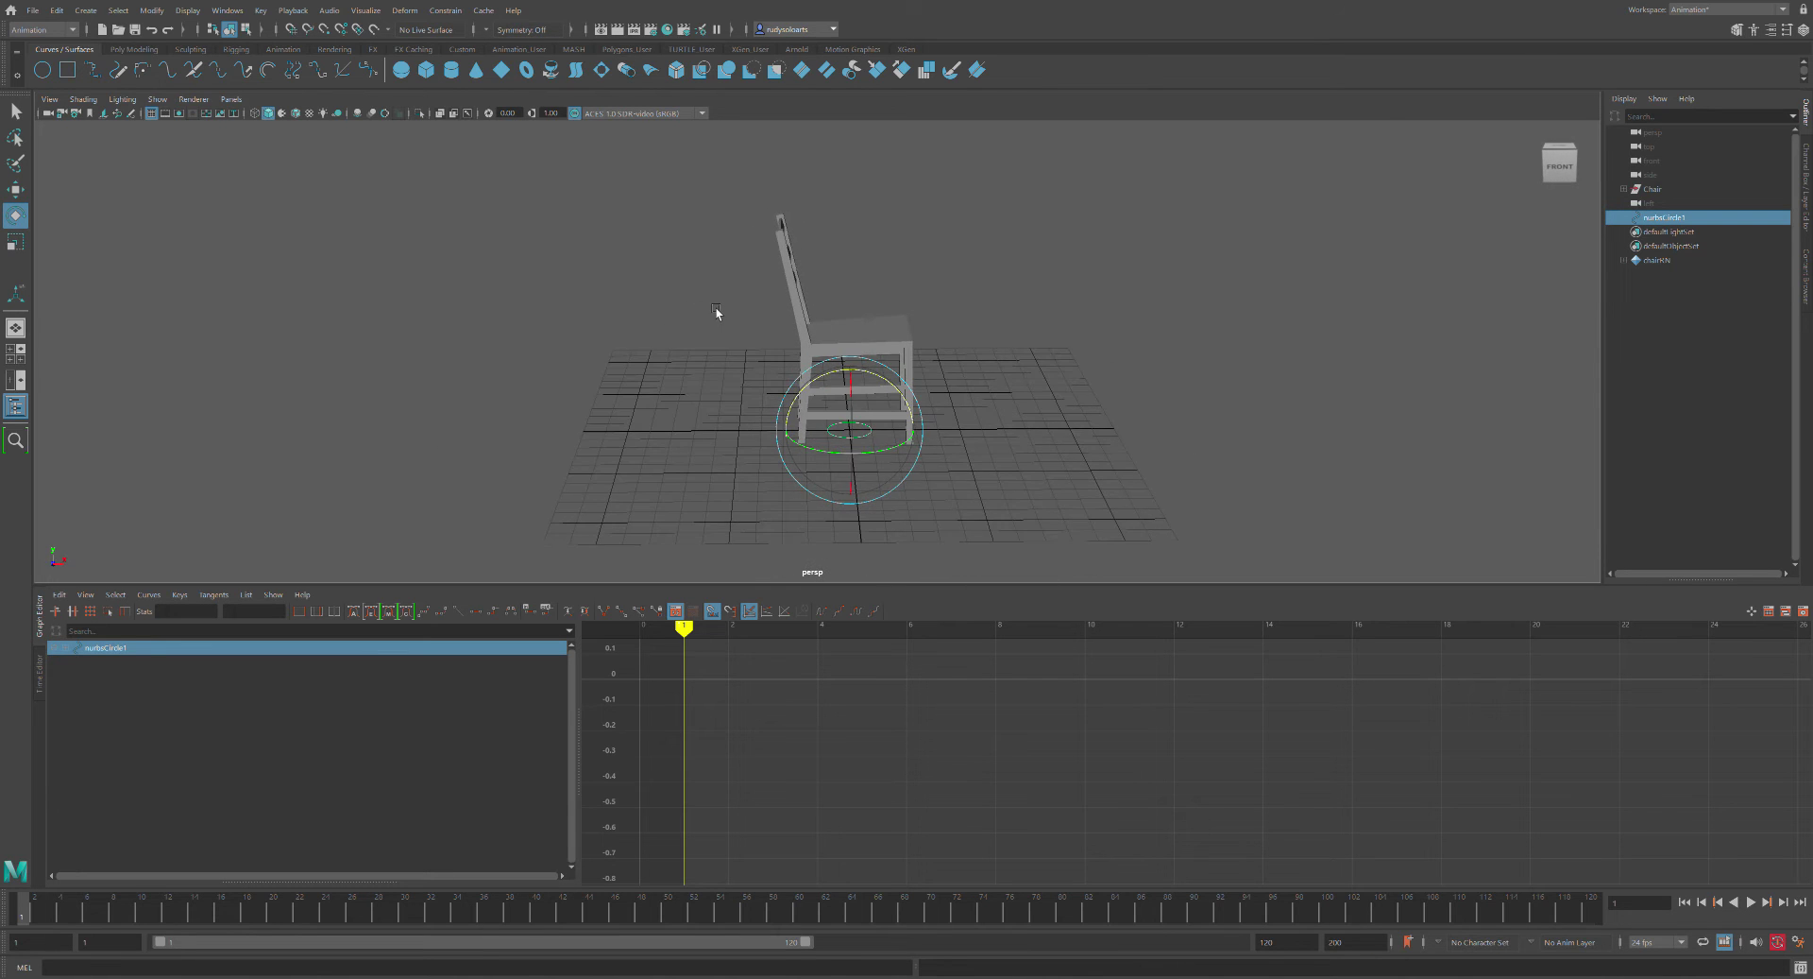
key("ctrl+z")
key("ctrl+z")
key("ctrl+z")
Create a NURBS circle at the grid origin and scale it up uniformly until it surrounds the chair's legs
left_click_drag(1064, 325, 996, 330, "alt")
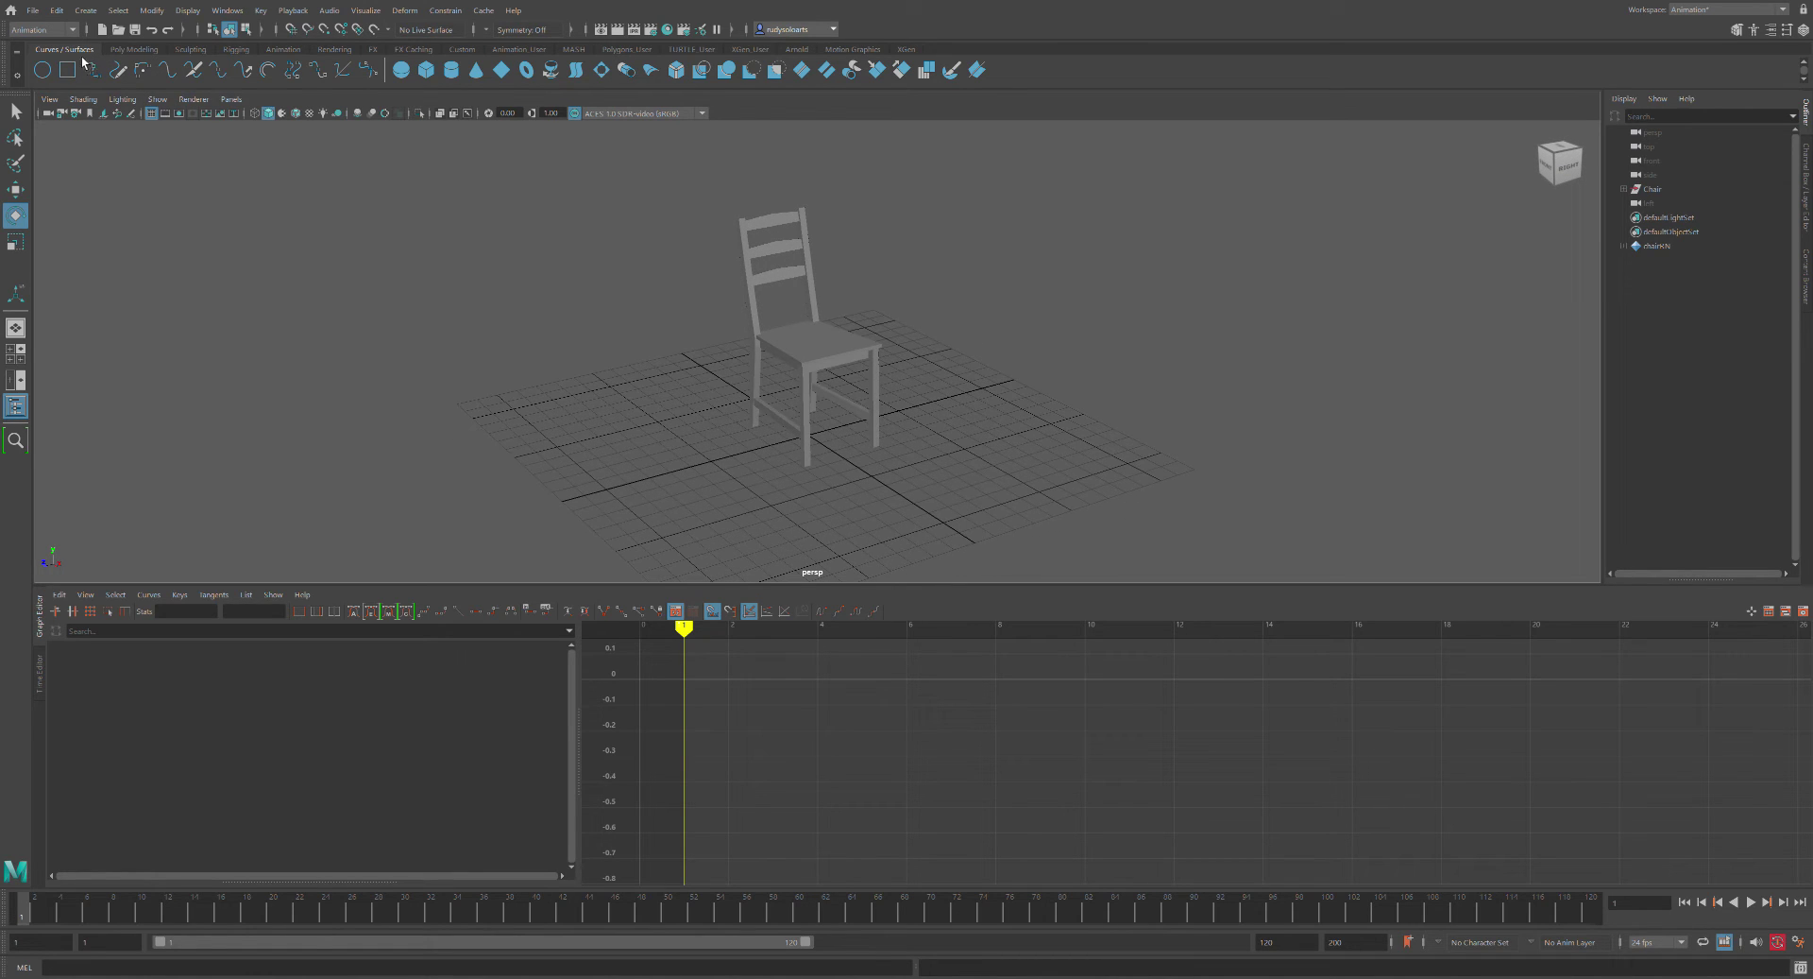
left_click(41, 70)
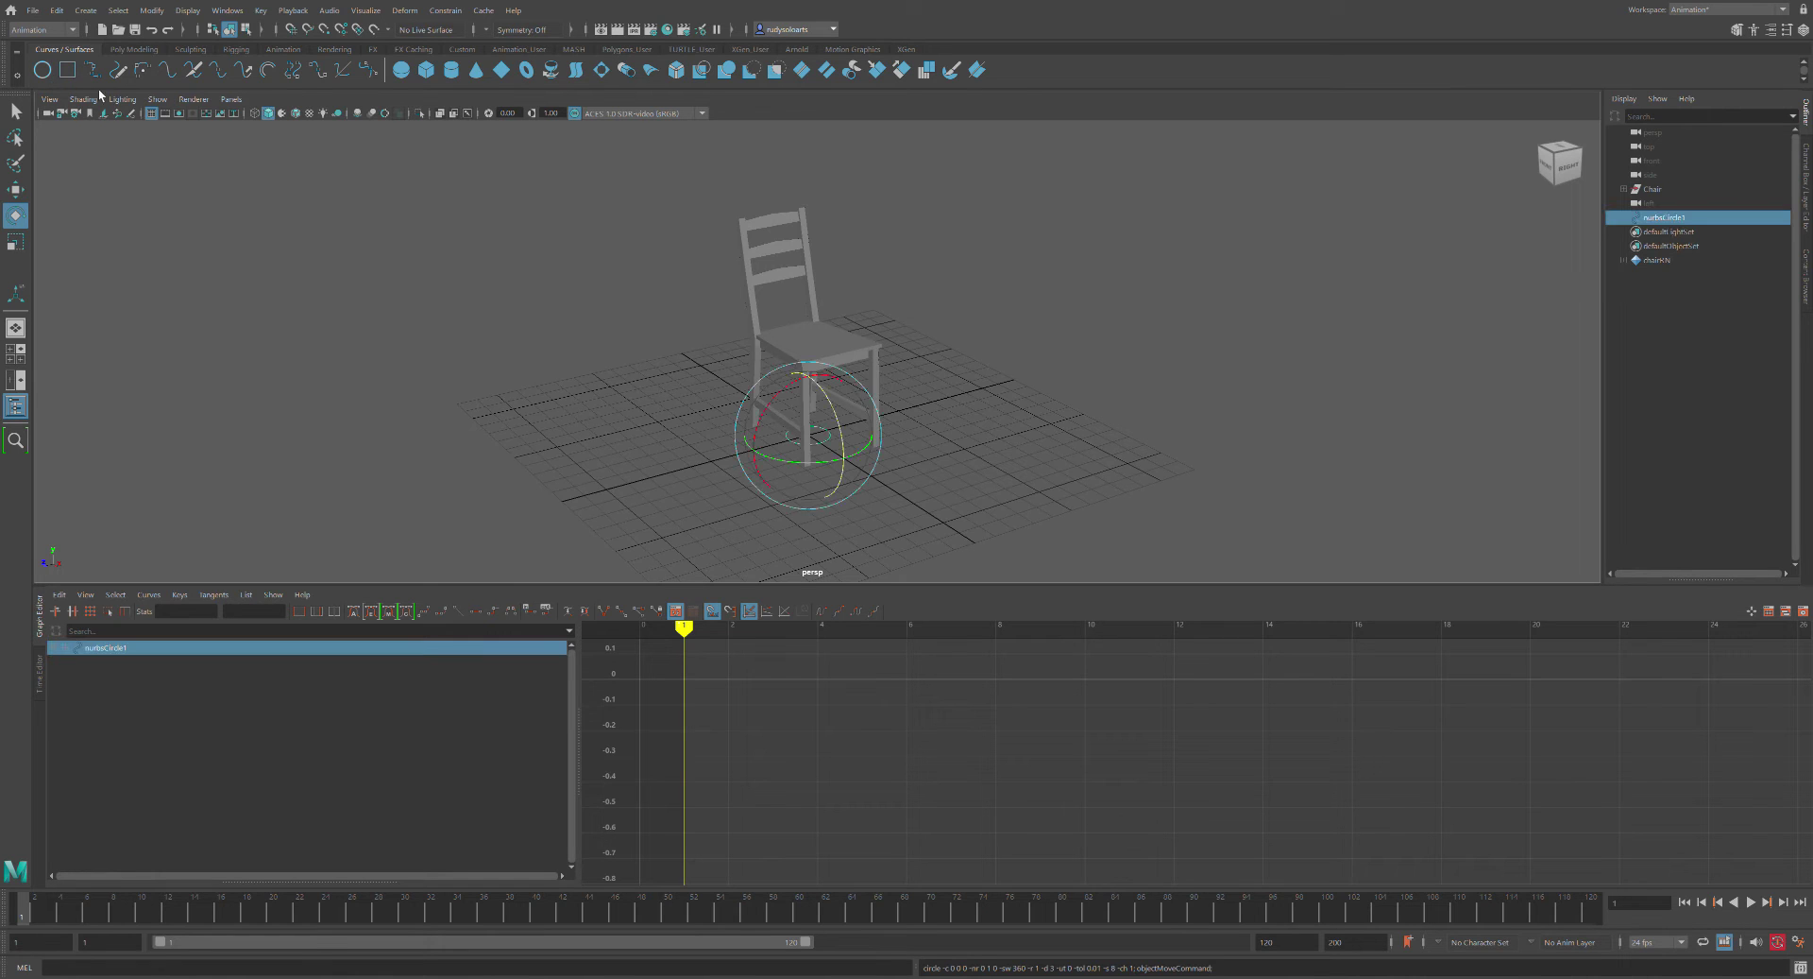
left_click_drag(812, 415, 836, 425, "alt")
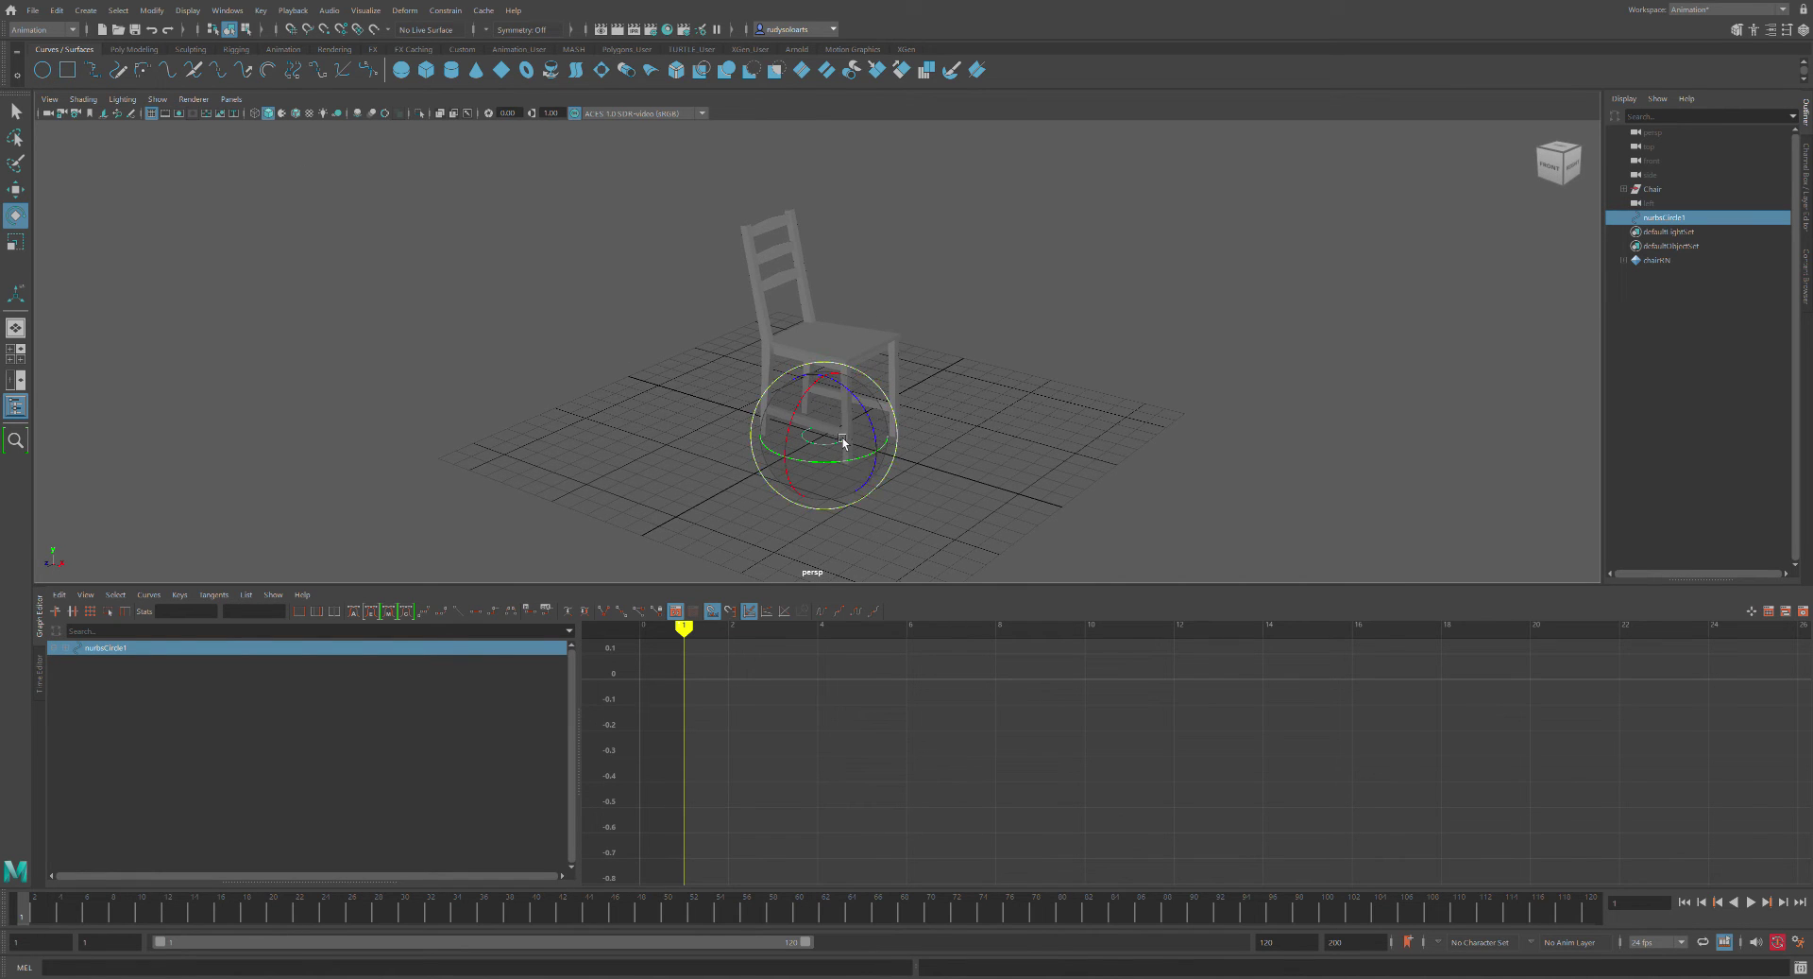
key("r")
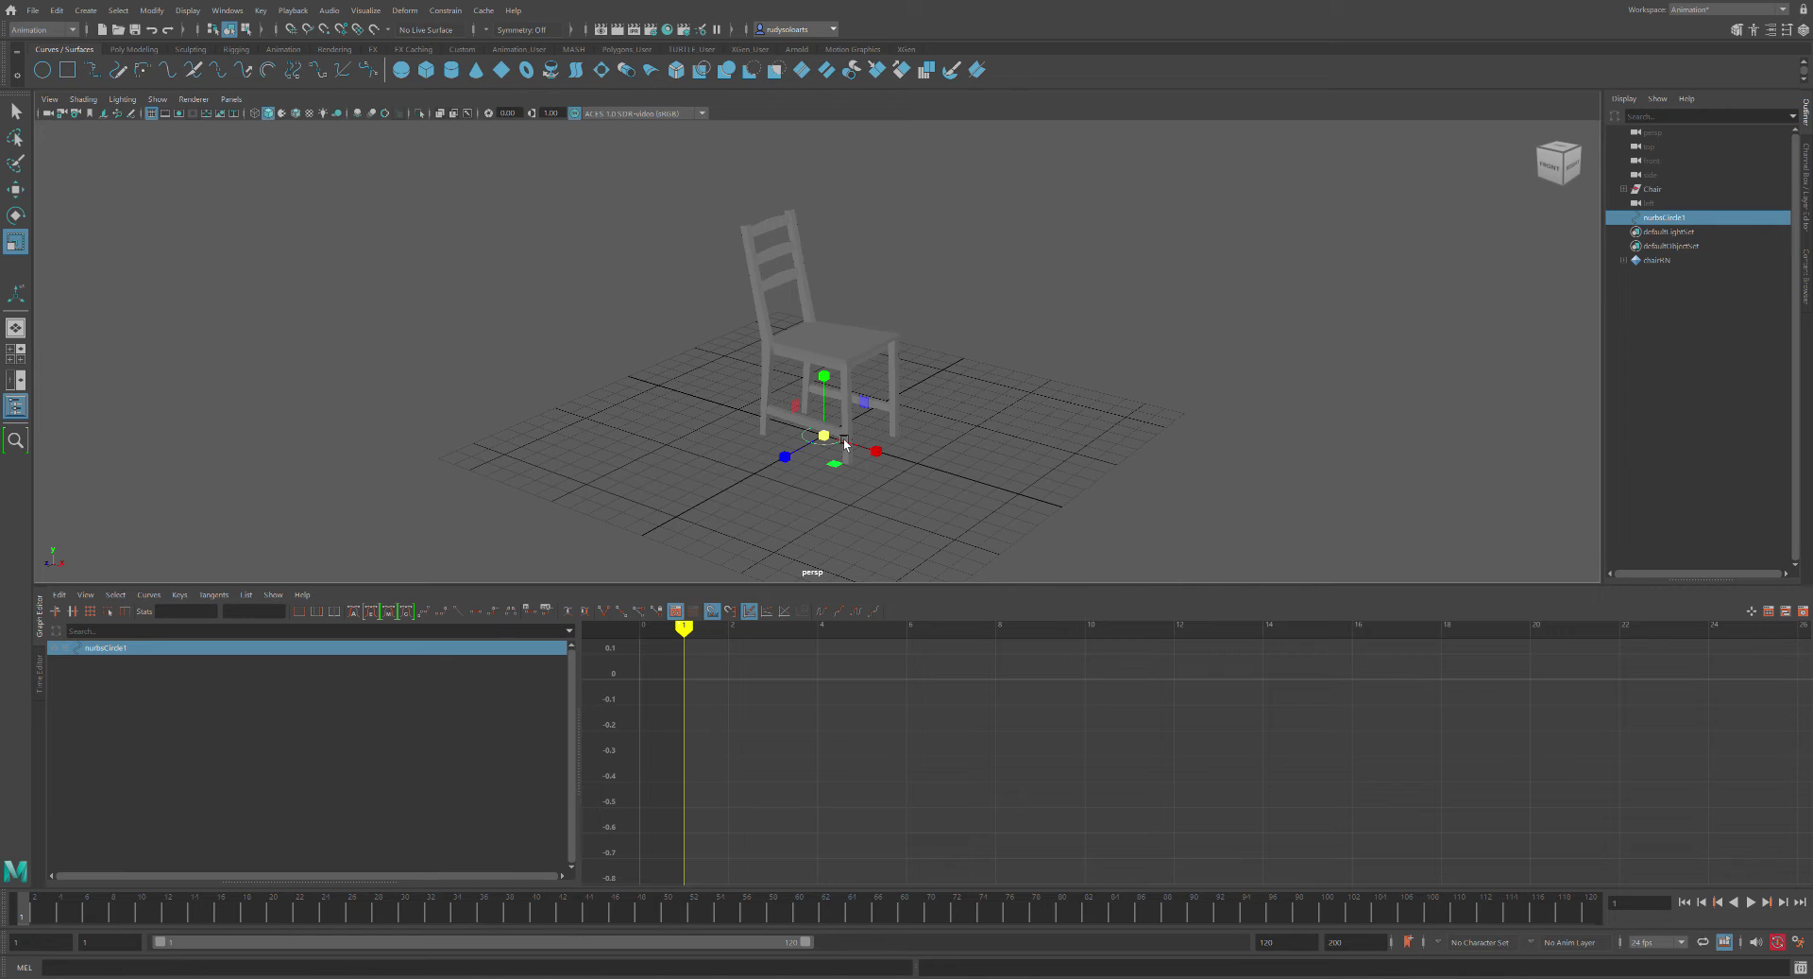
left_click_drag(843, 444, 983, 450)
left_click_drag(1020, 385, 954, 381, "alt")
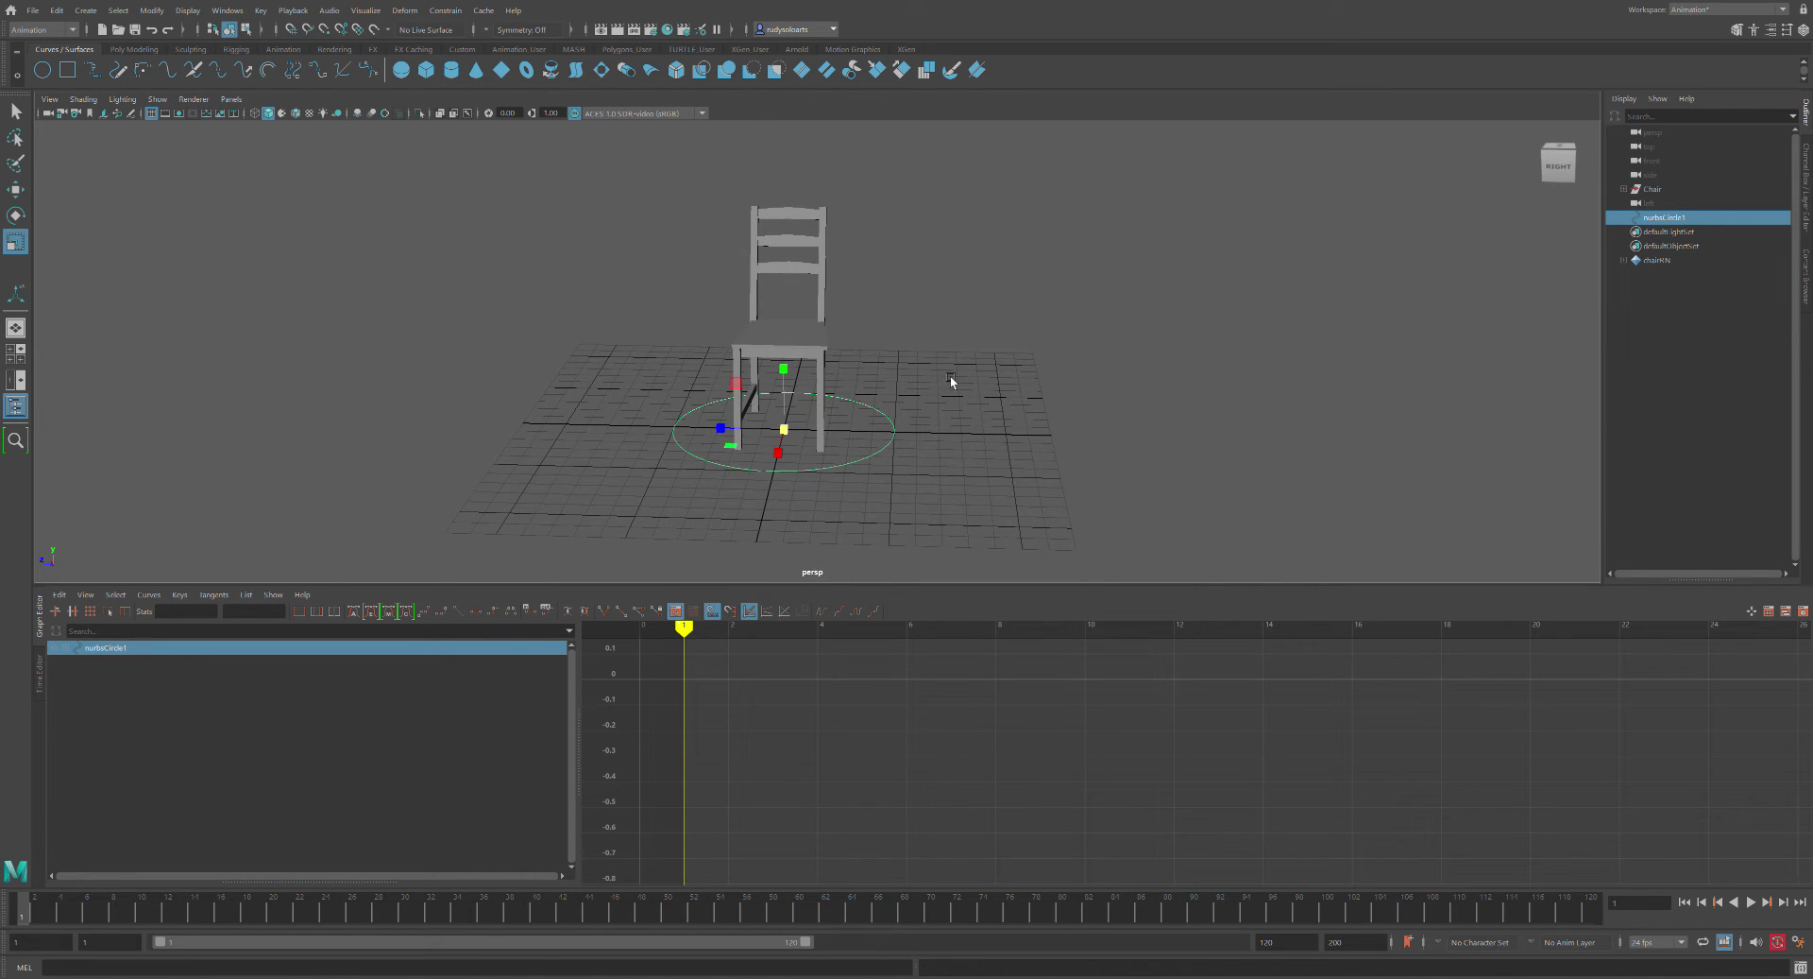
Adjust the NURBS circle's scale and move it along the ground so that it surrounds the chair's legs evenly
left_click_drag(796, 438, 770, 431)
left_click_drag(982, 388, 840, 374, "alt")
scroll(823, 390, "up", 4)
key("w")
left_click_drag(710, 476, 700, 473)
left_click_drag(700, 477, 870, 493, "alt")
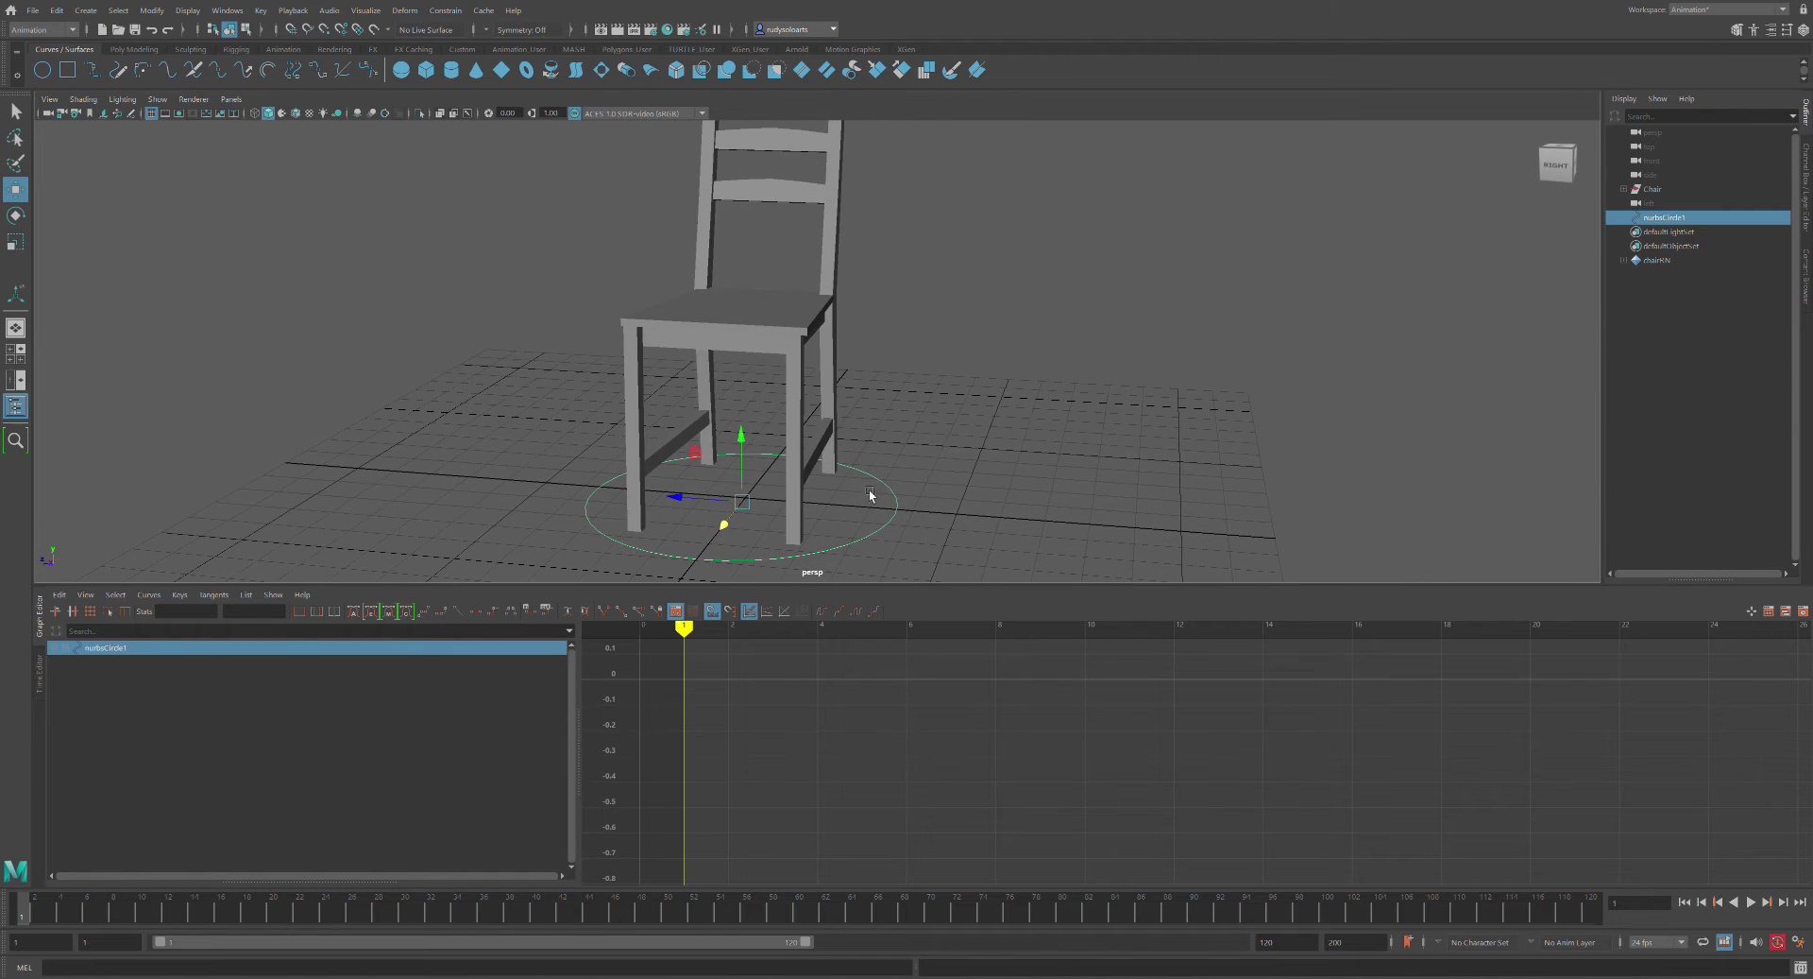
Select the circle's opposite edit points beside the chair and scale them inward along Z
left_click(923, 460)
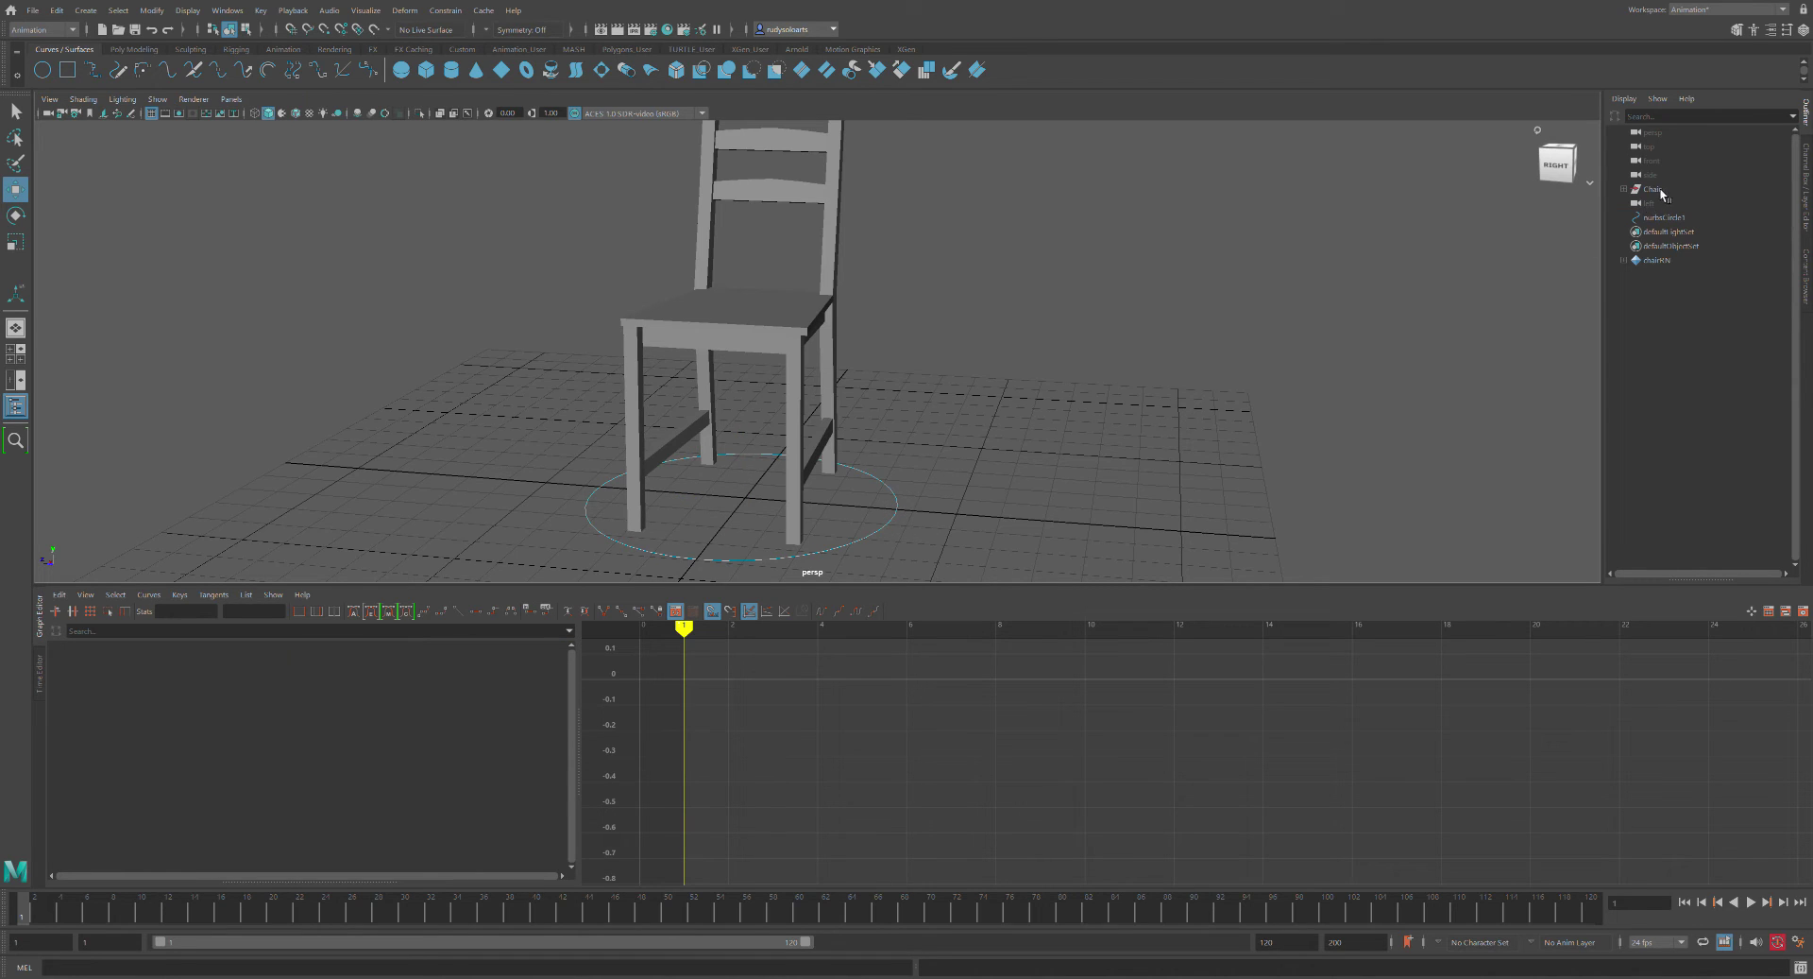
left_click(1686, 221)
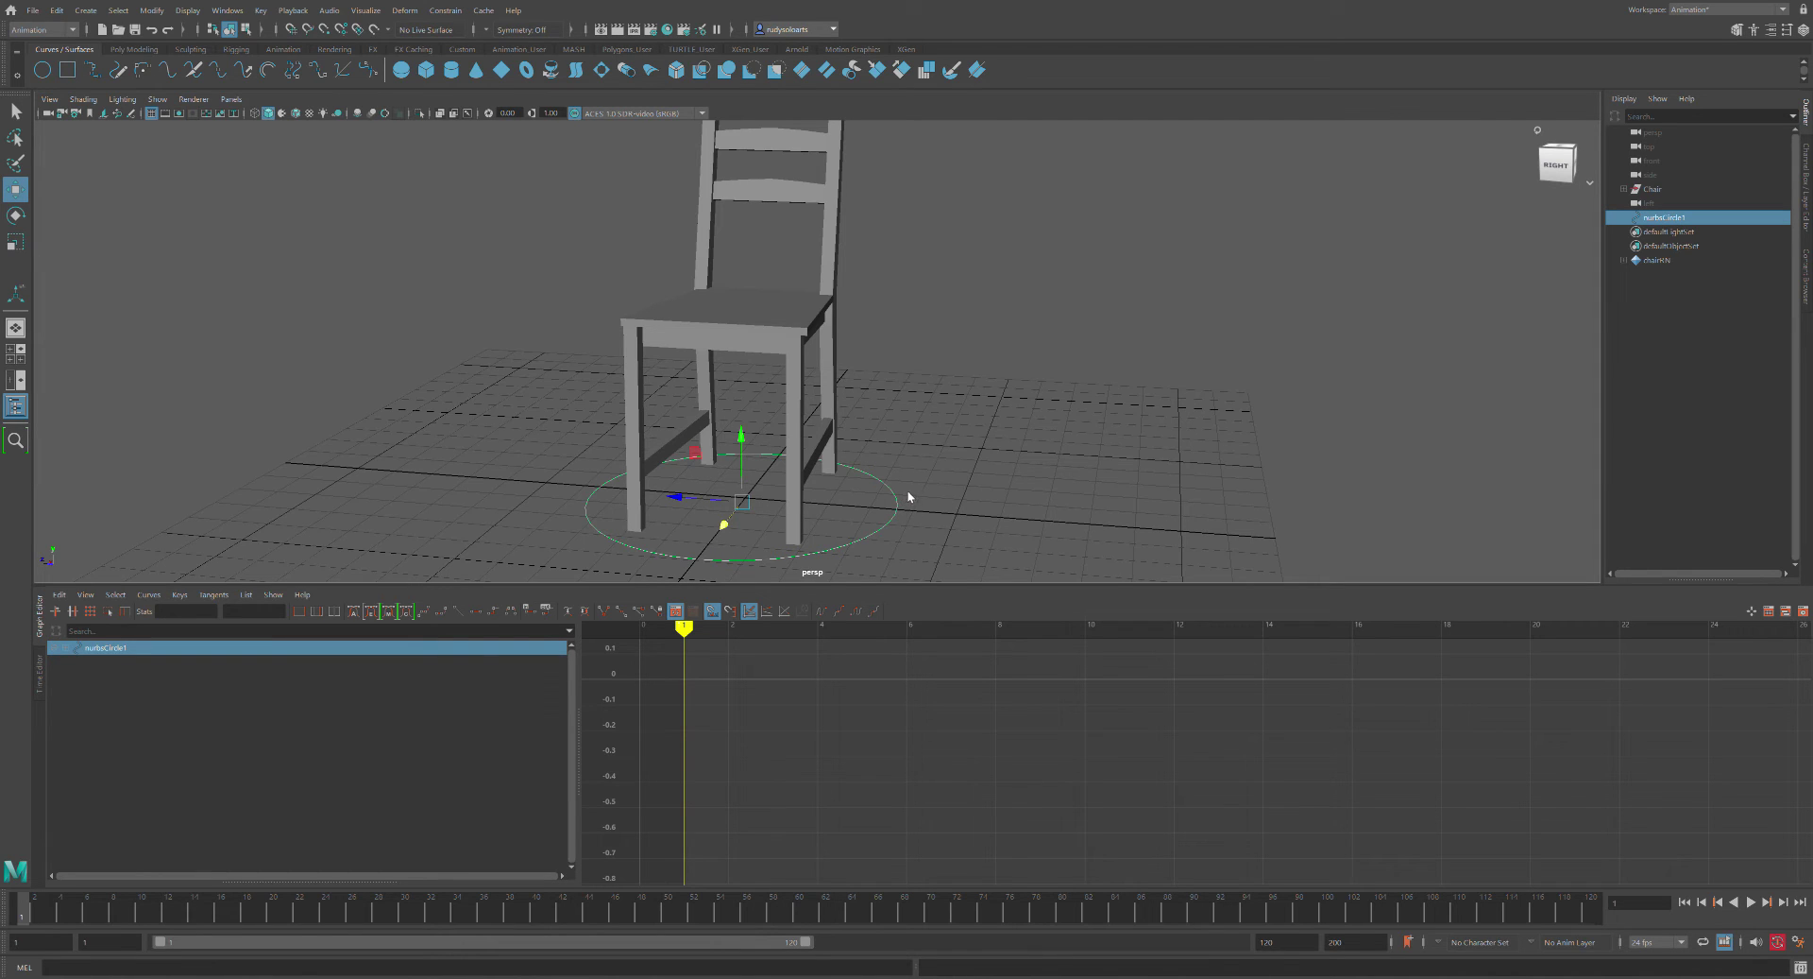
left_click(880, 525)
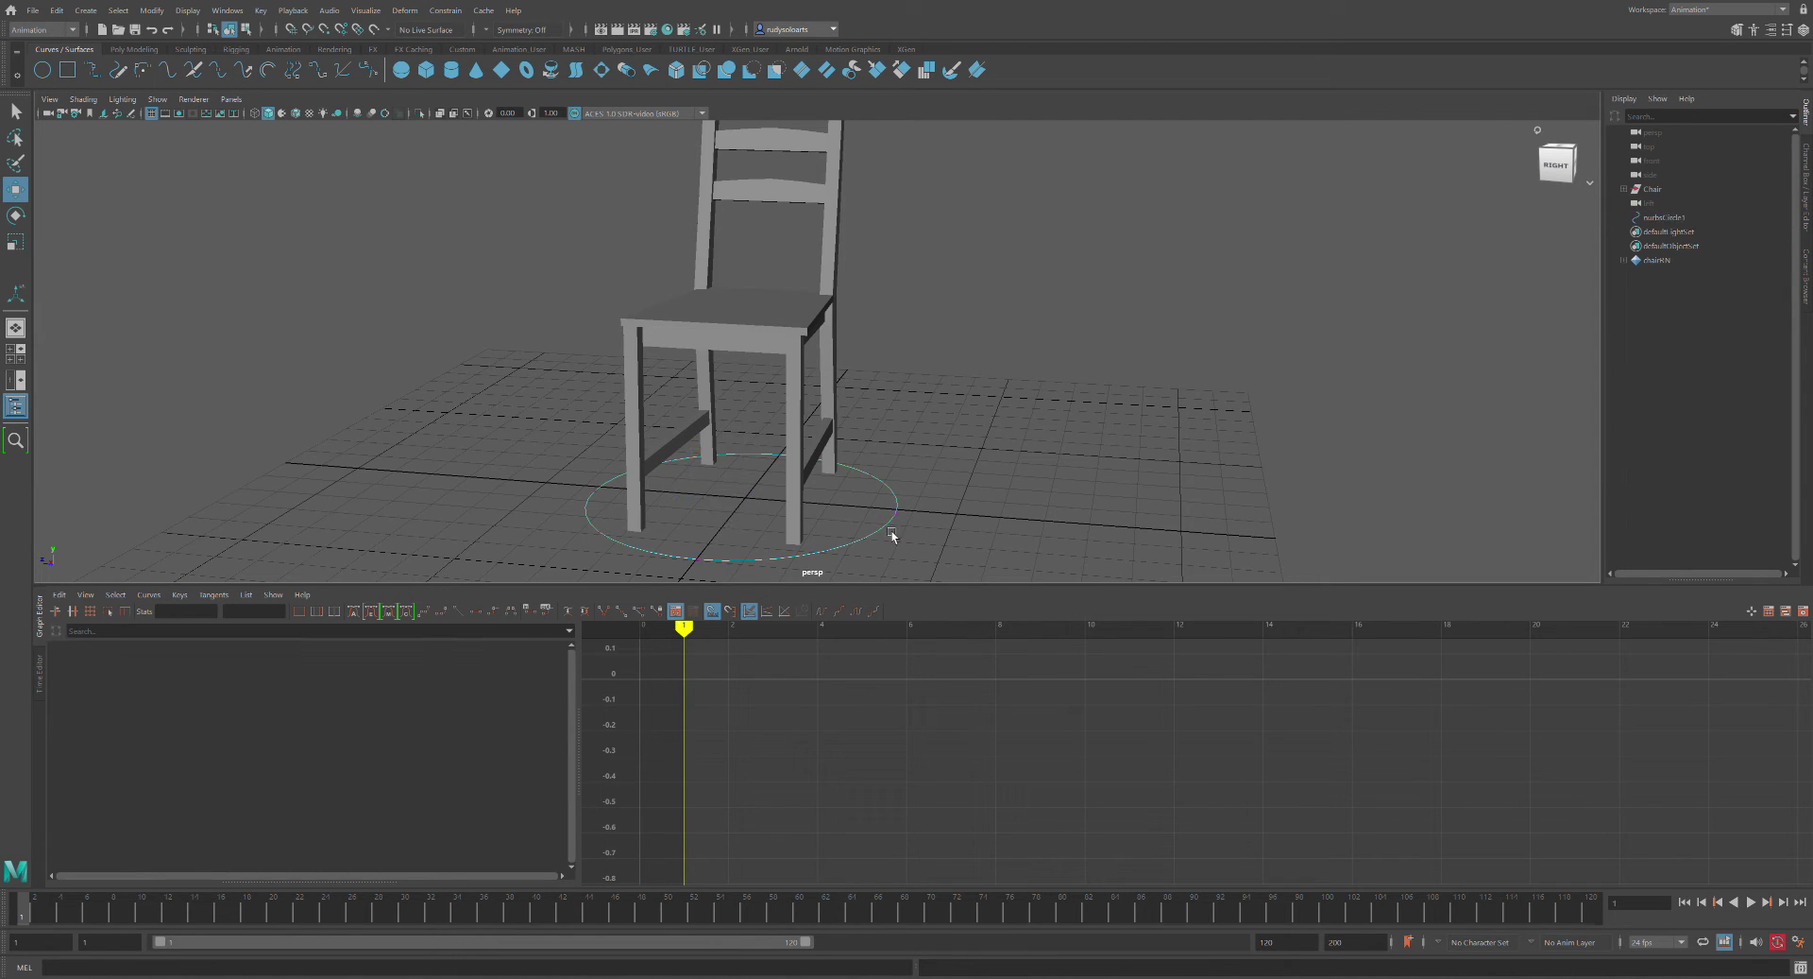
left_click_drag(964, 526, 1002, 392, "alt")
scroll(1001, 392, "up", 3)
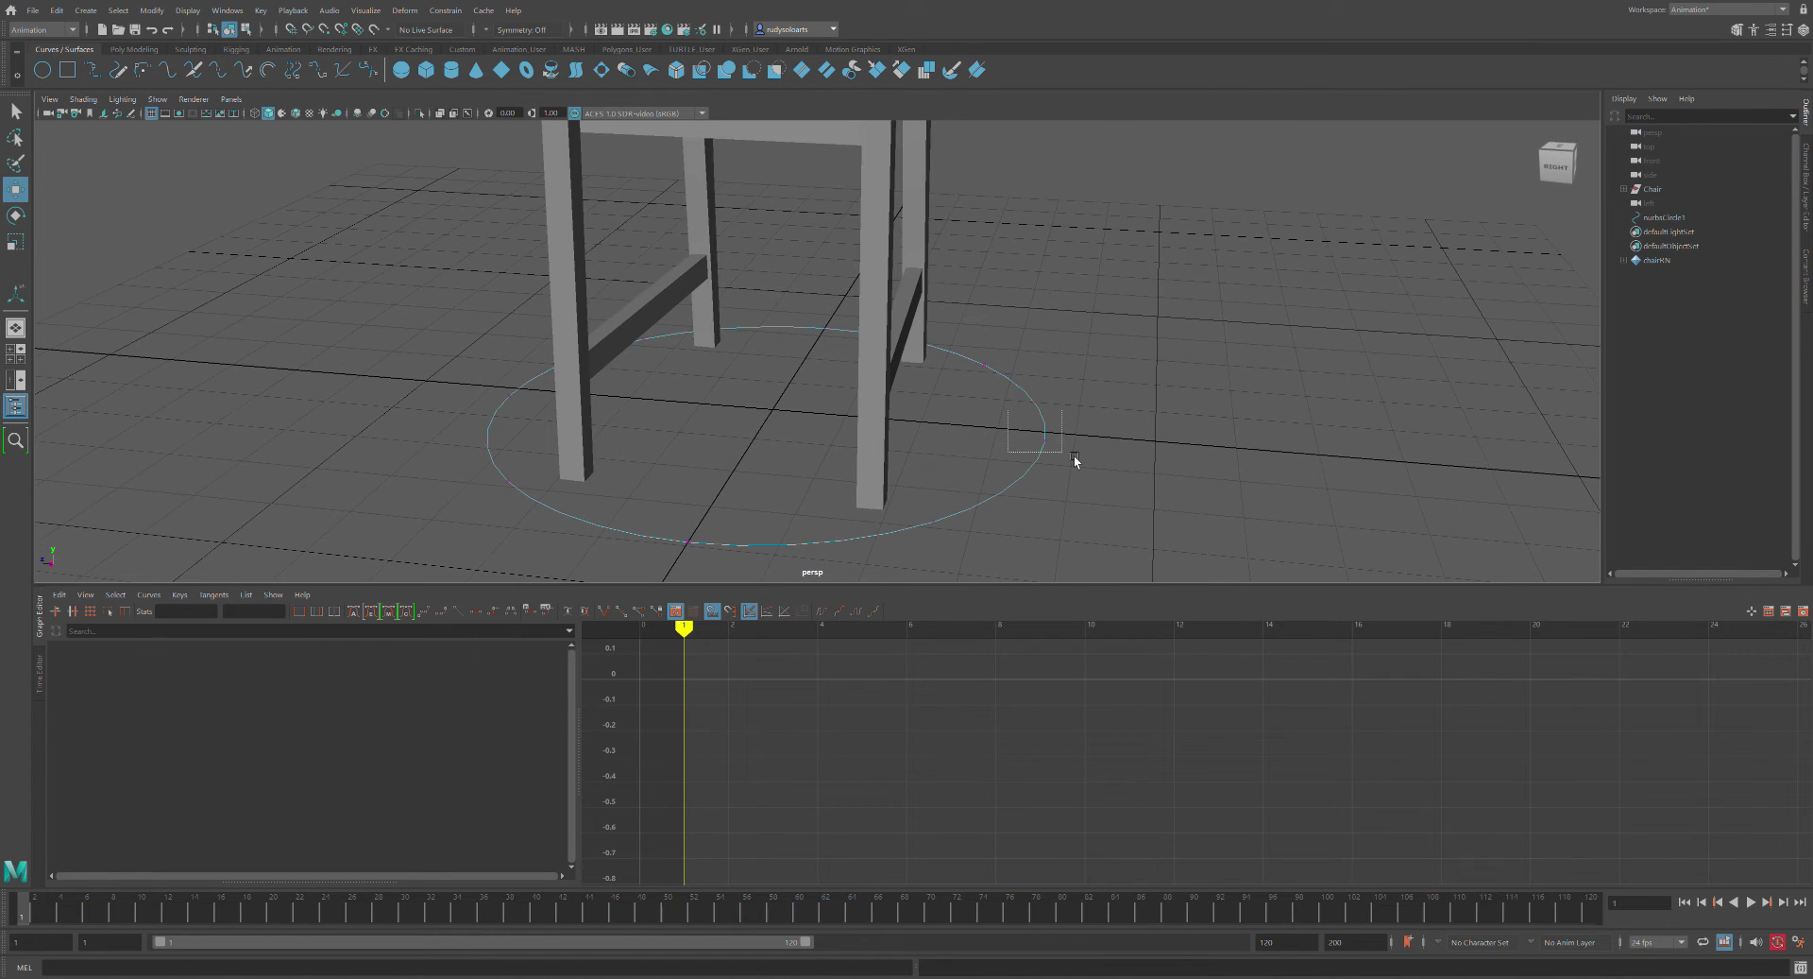
left_click(1044, 441)
left_click_drag(1010, 444, 595, 352)
left_click_drag(550, 419, 552, 422, "shift")
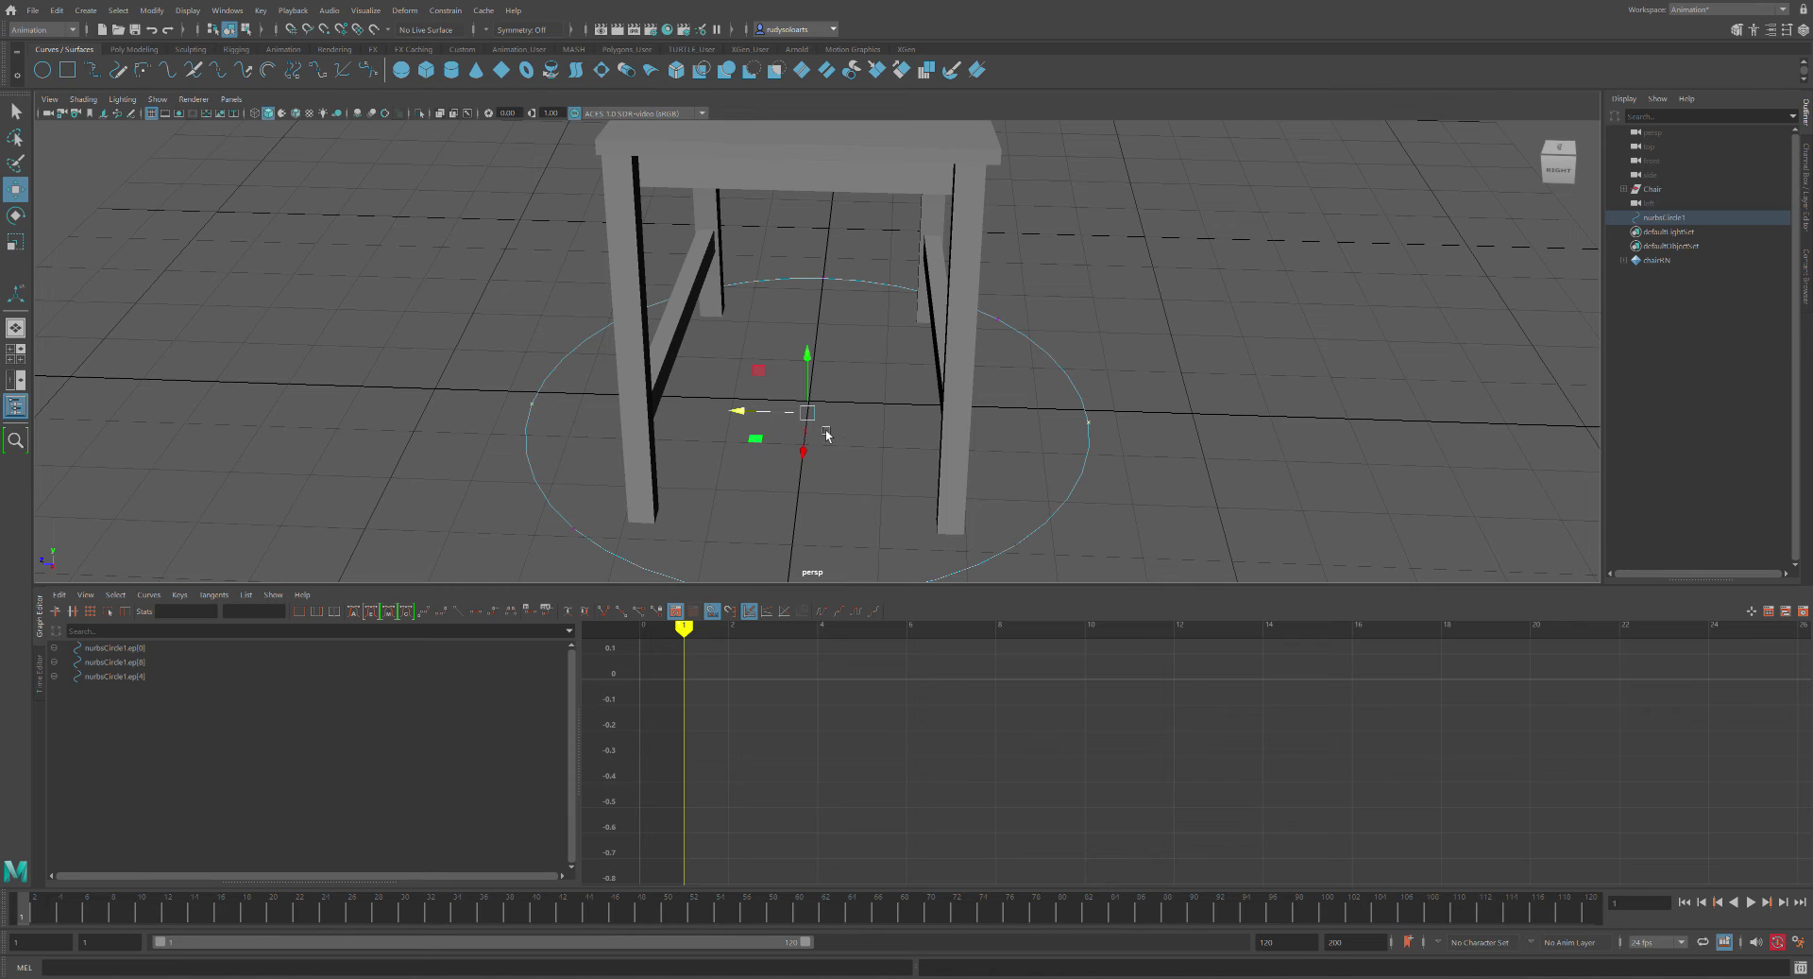
key("r")
left_click_drag(825, 422, 746, 409)
Select the circle's front and rear edit points and scale them inward to flatten those ends
left_click_drag(983, 356, 882, 352, "alt")
left_click_drag(484, 370, 518, 387)
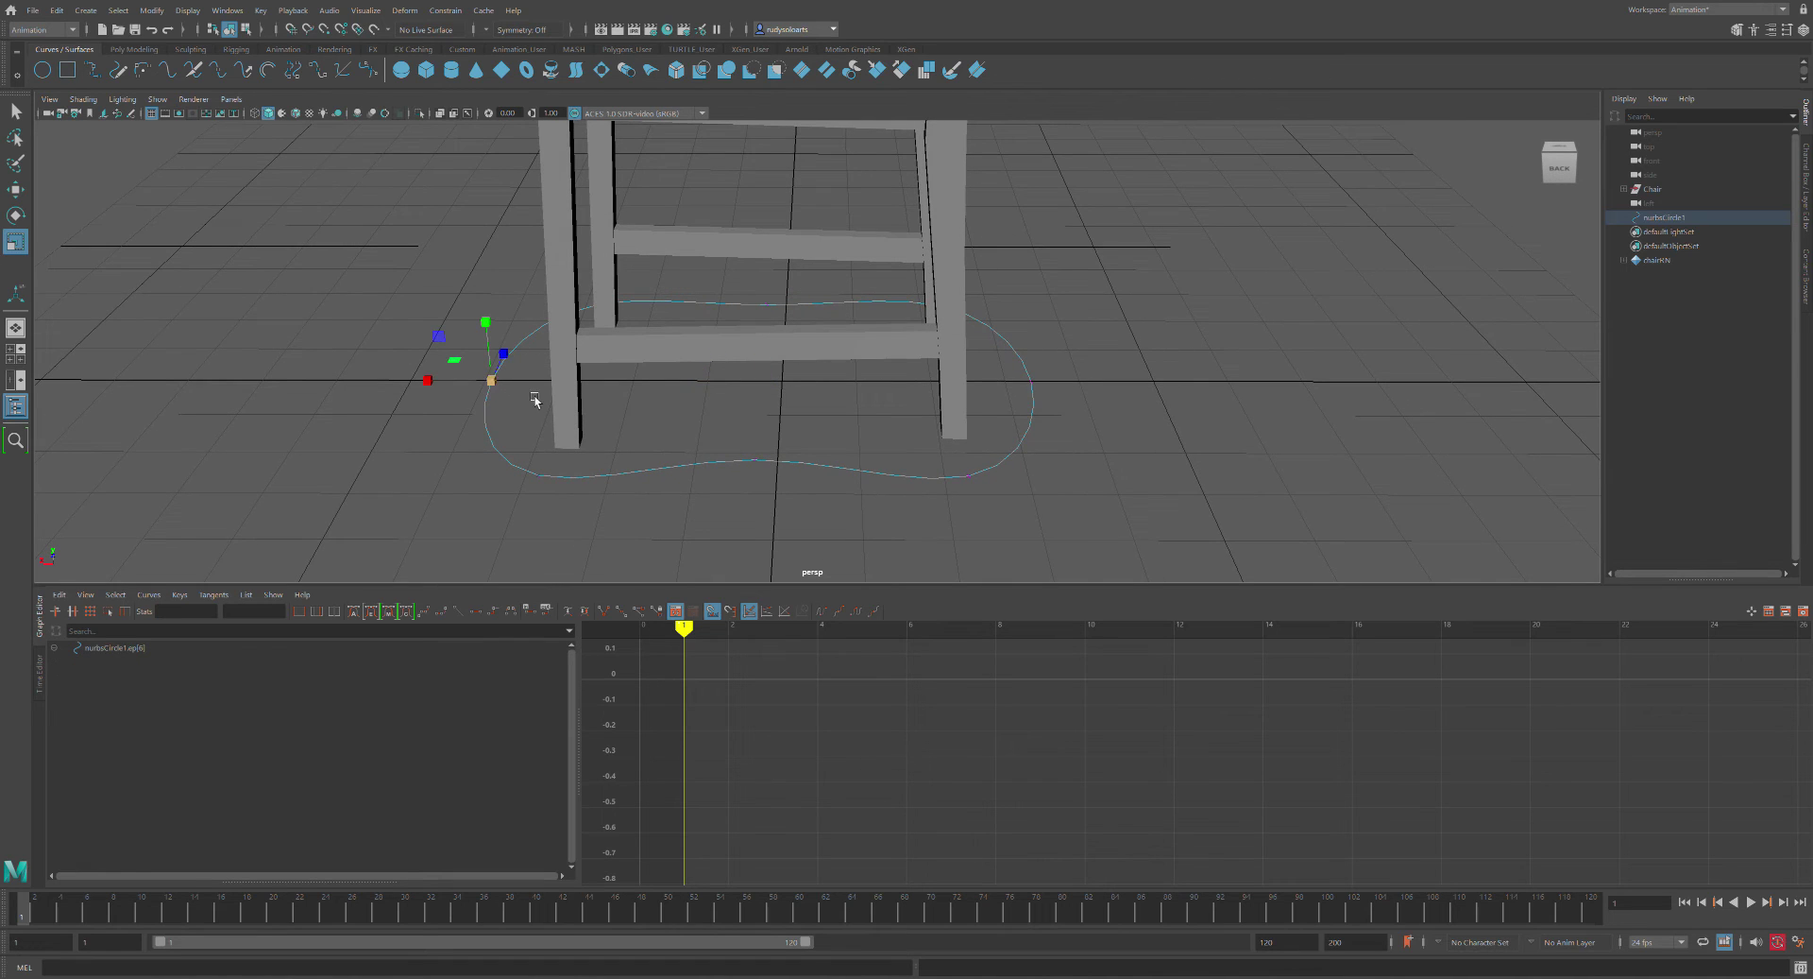
left_click_drag(1023, 372, 1065, 386, "shift")
left_click_drag(758, 381, 898, 417)
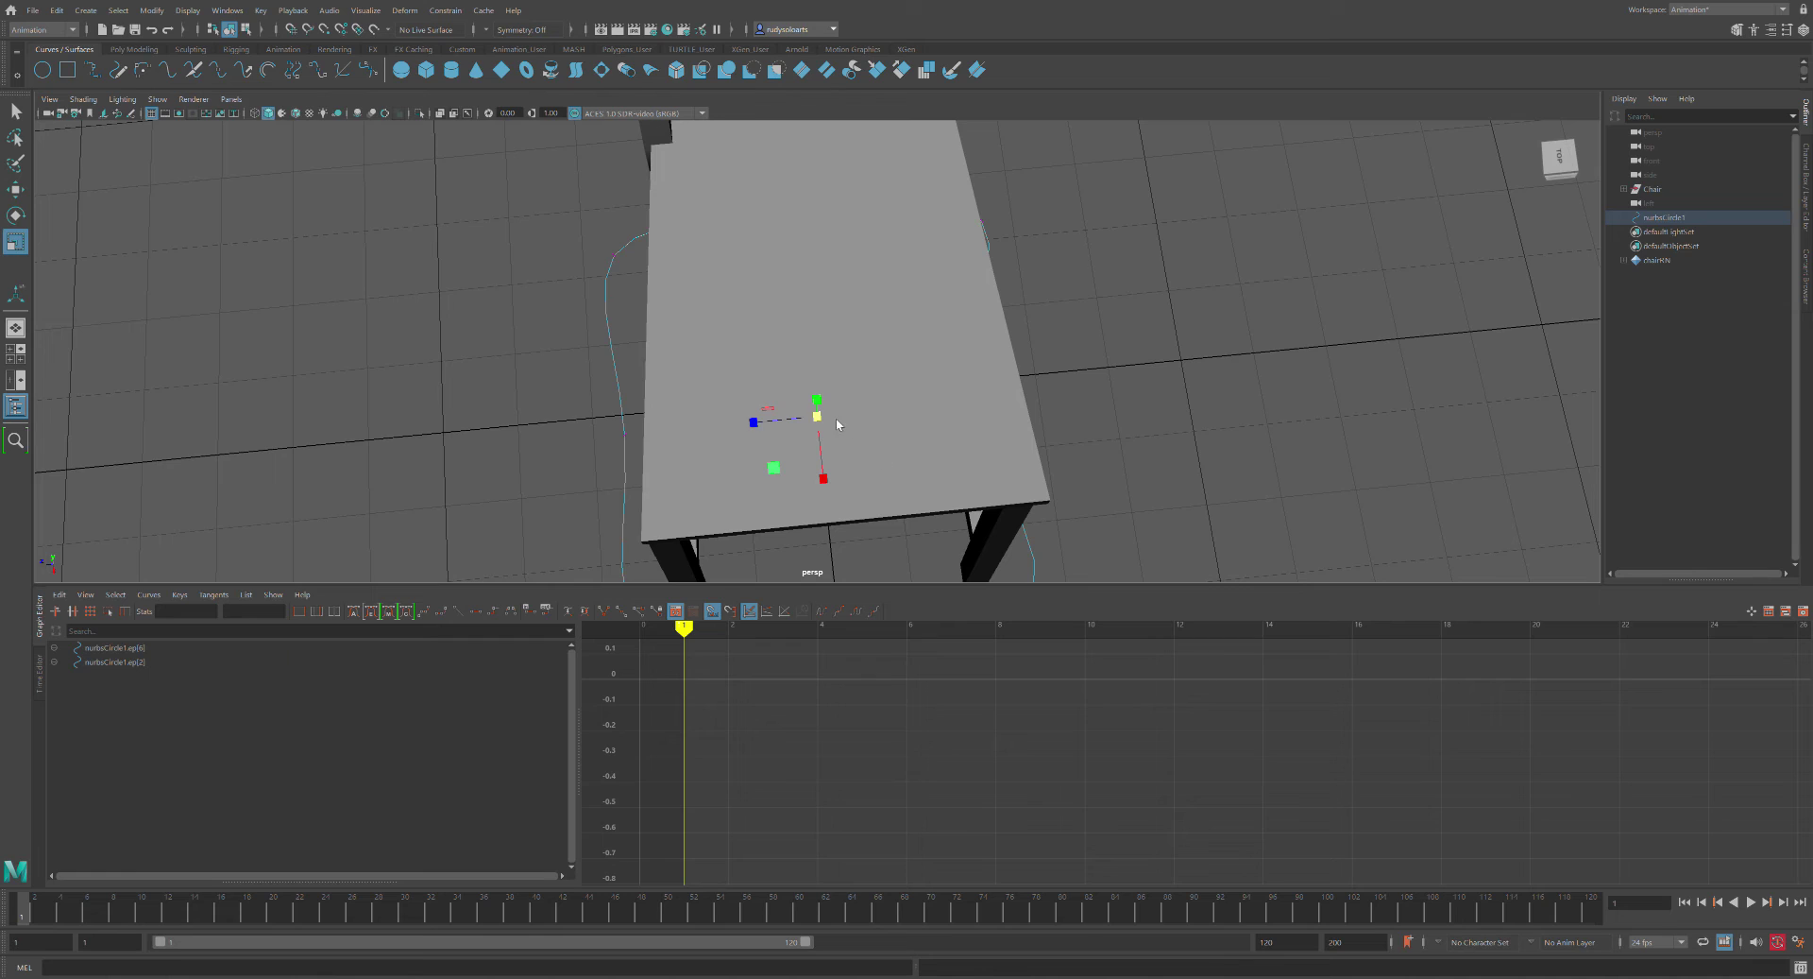
In the top view, move the whole curve slightly along negative Z to centre it around the chair
key("space")
key("space")
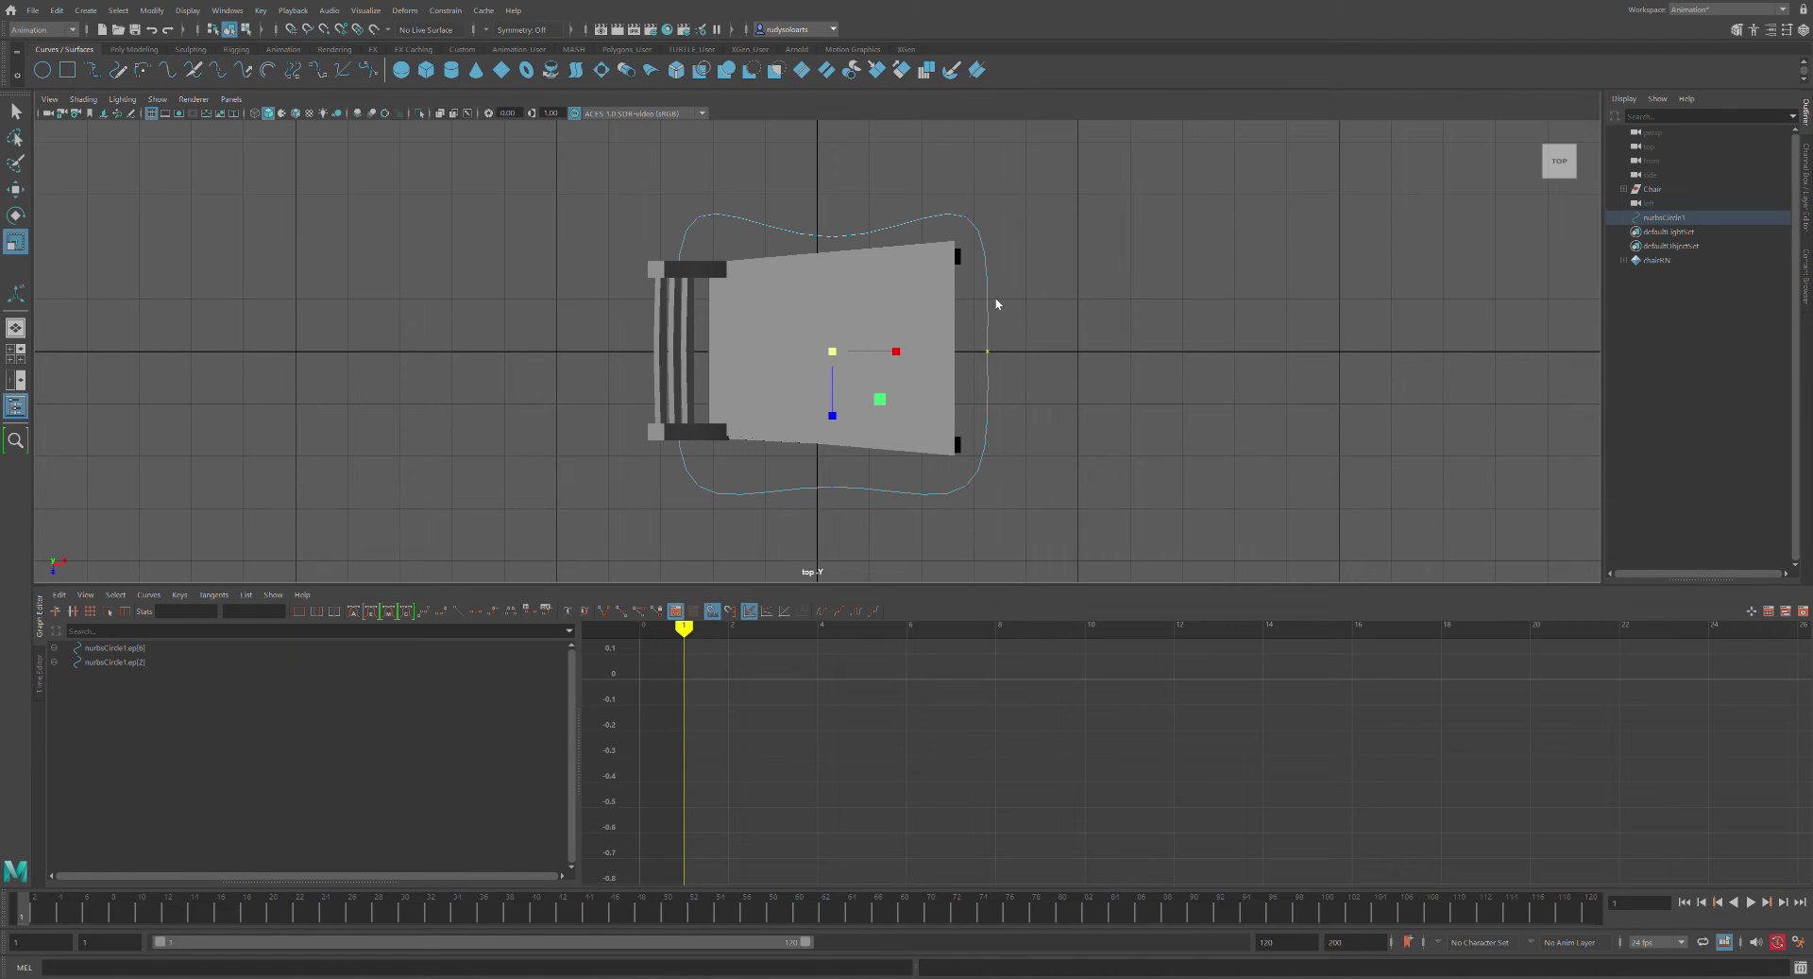
left_click(809, 202)
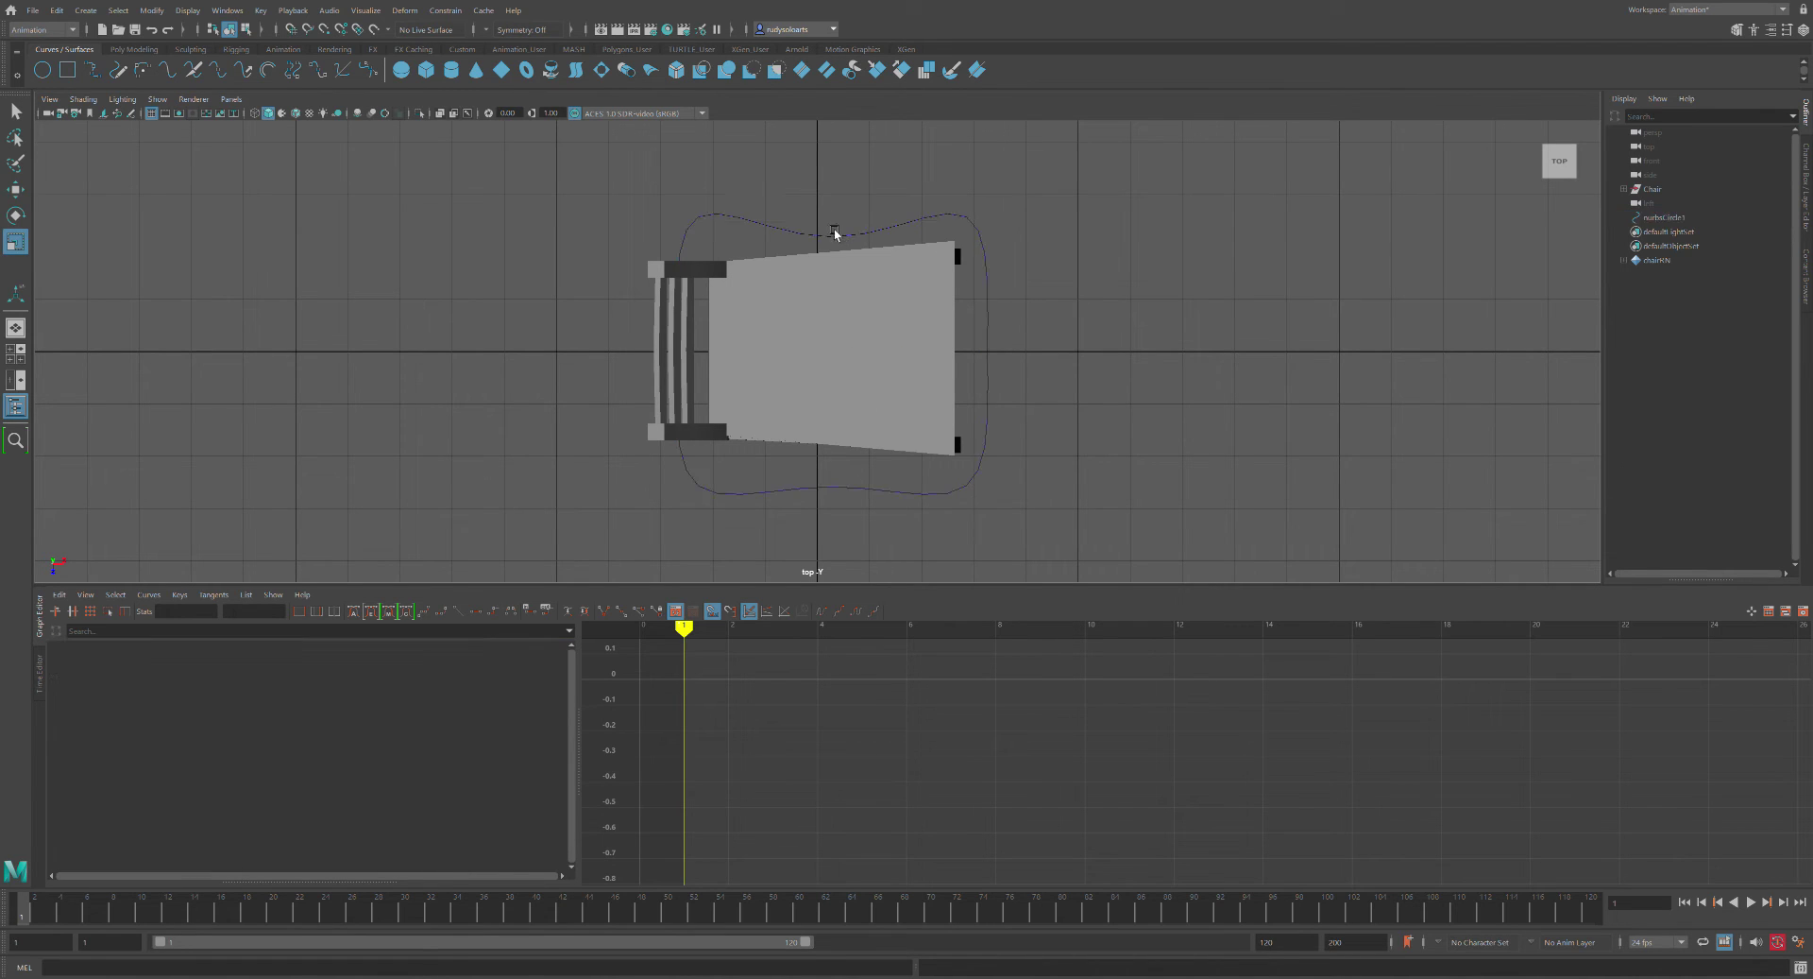
left_click(988, 312)
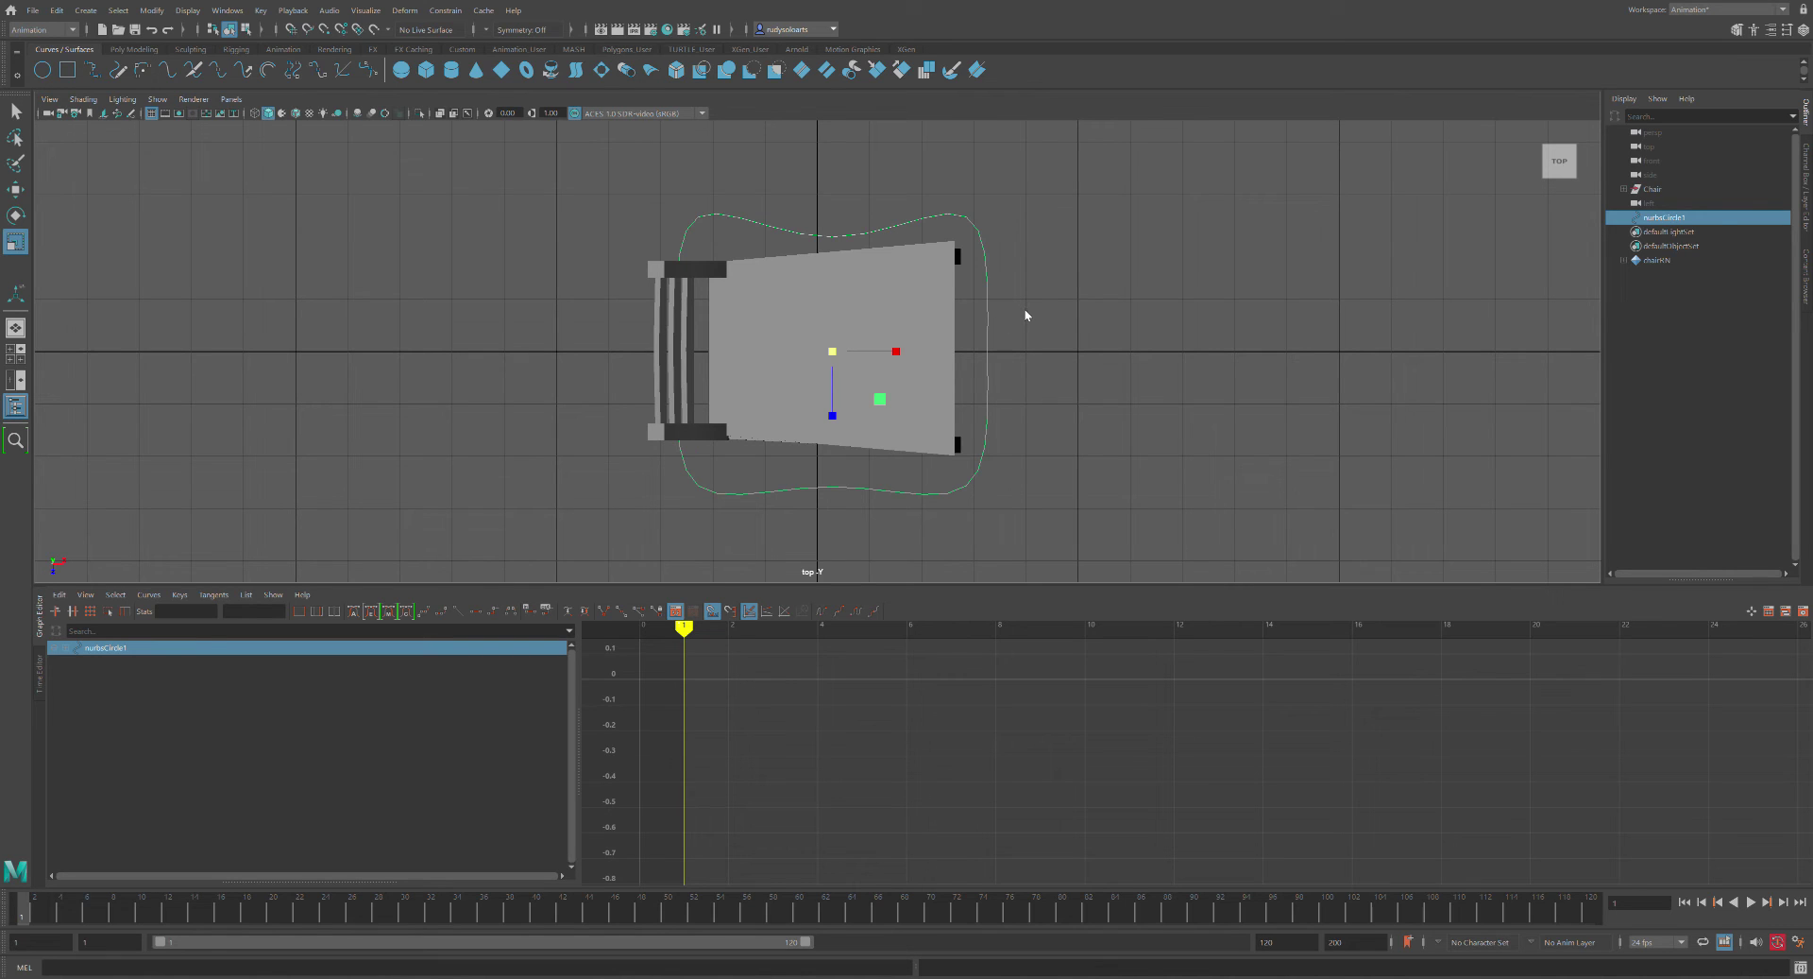
key("e")
key("w")
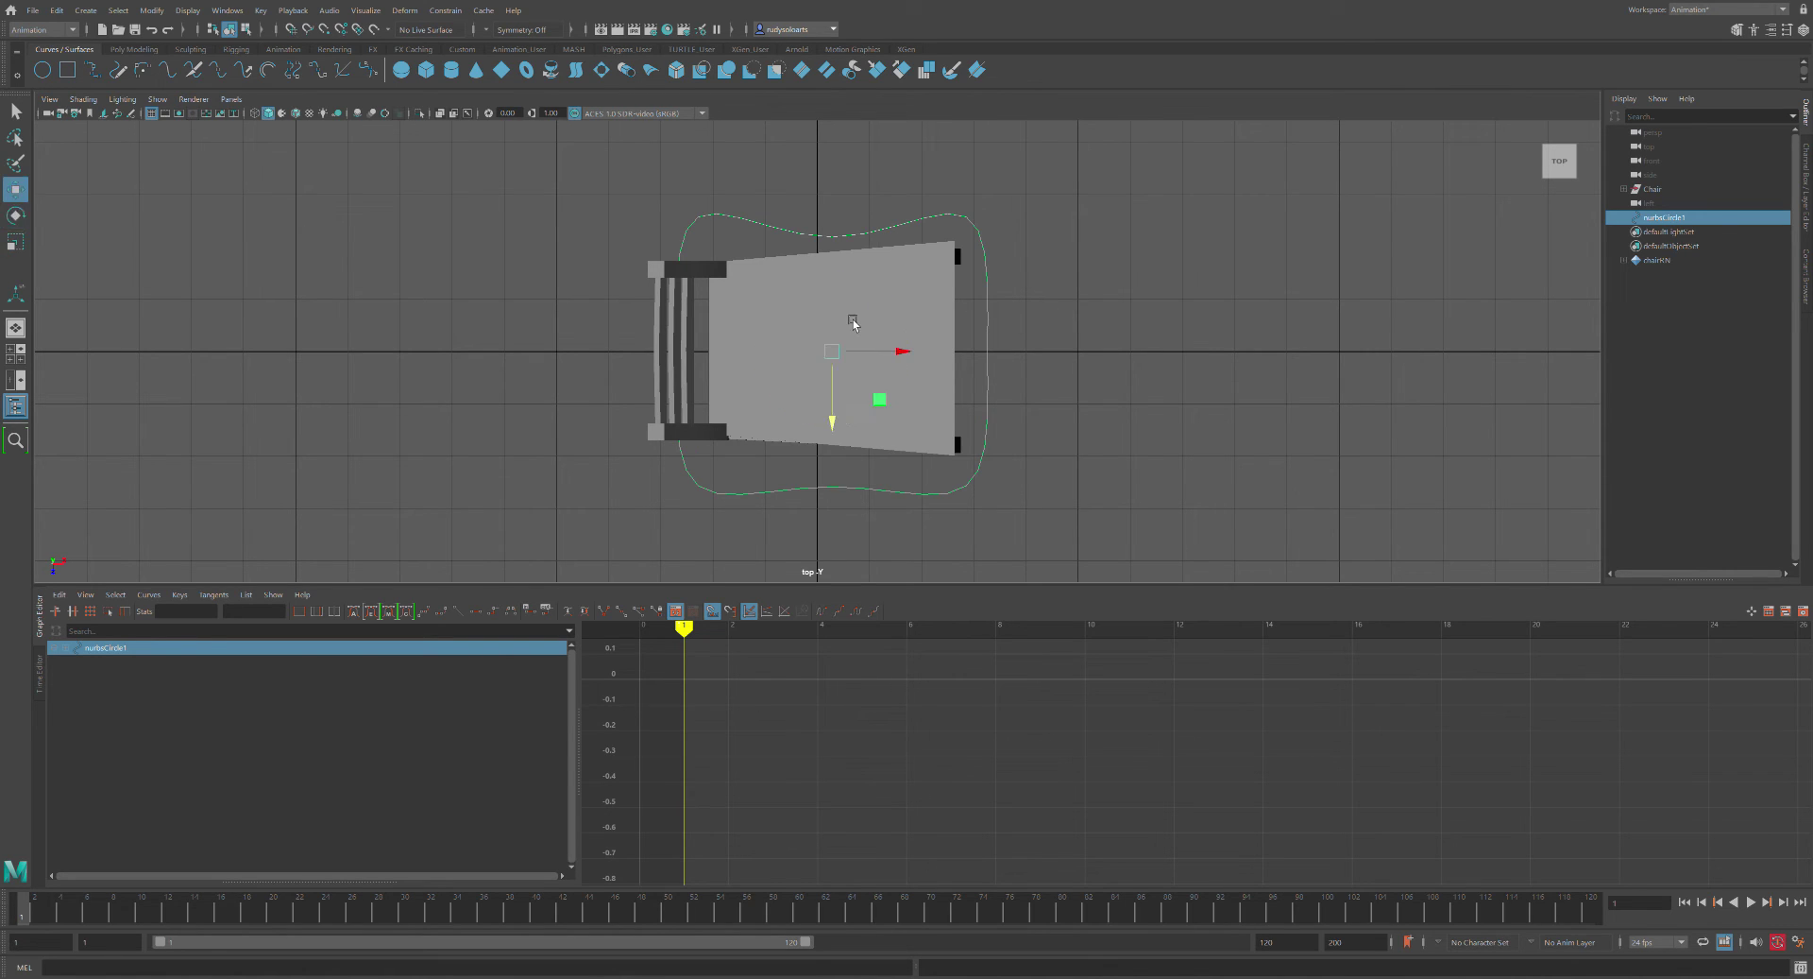
left_click_drag(845, 431, 848, 423)
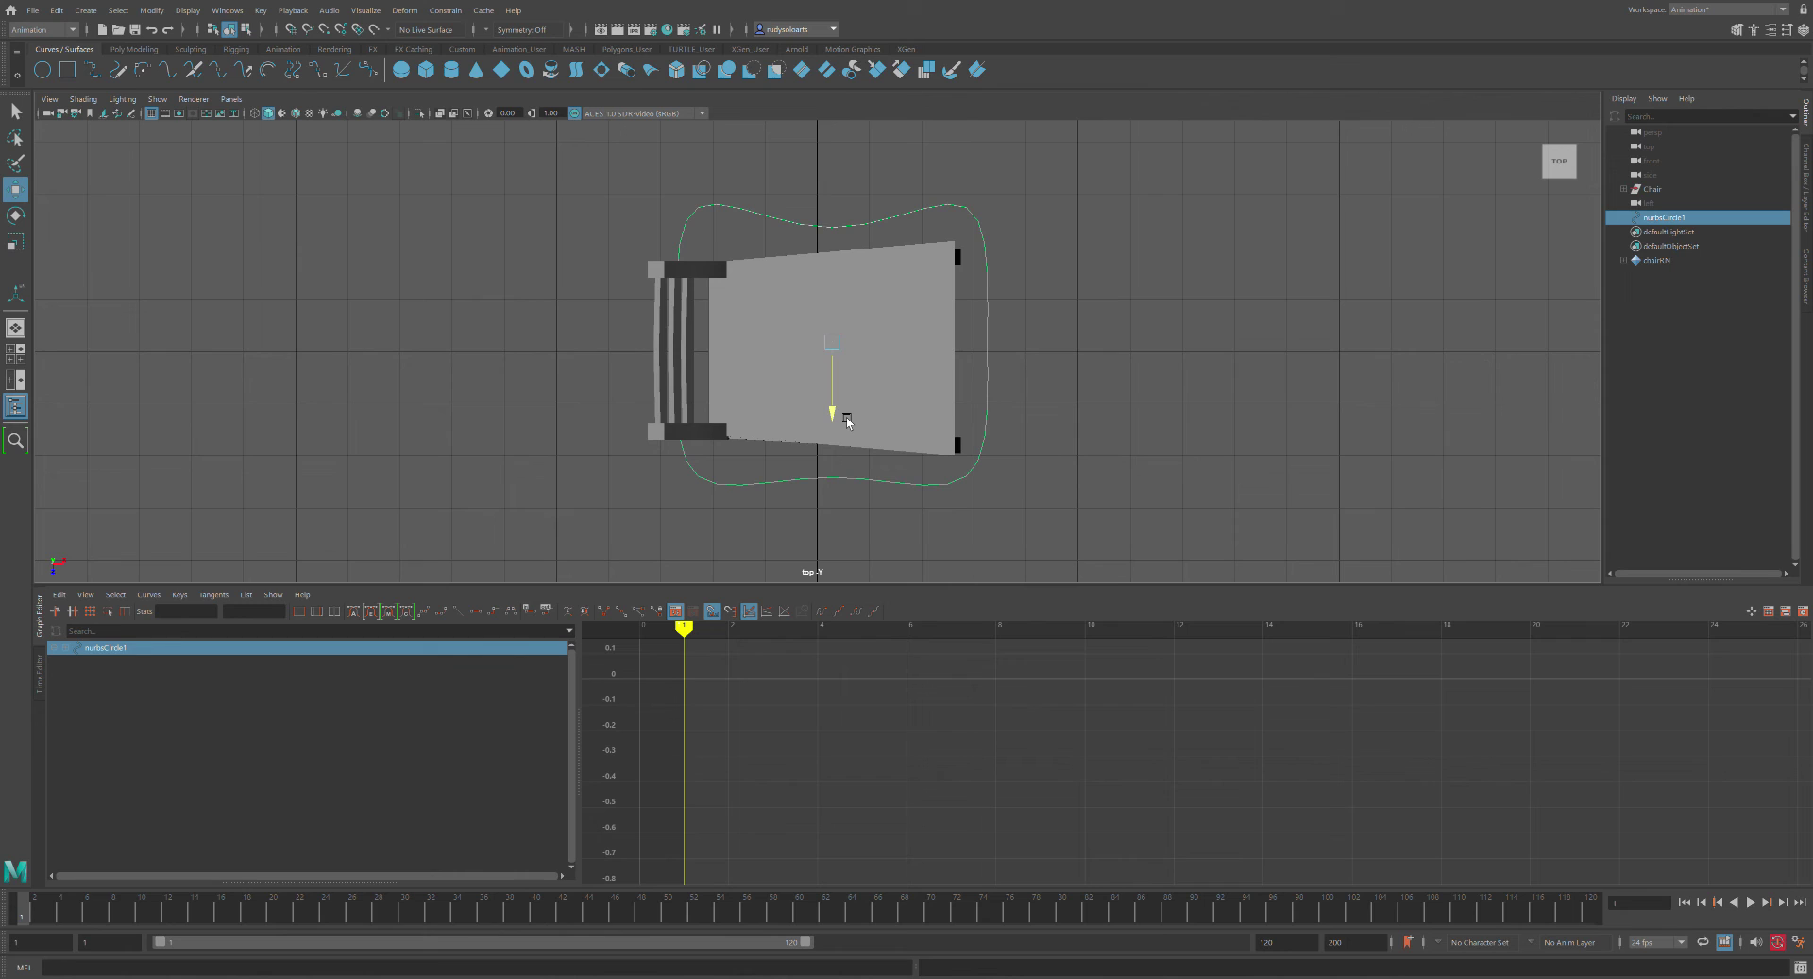
left_click(1103, 321)
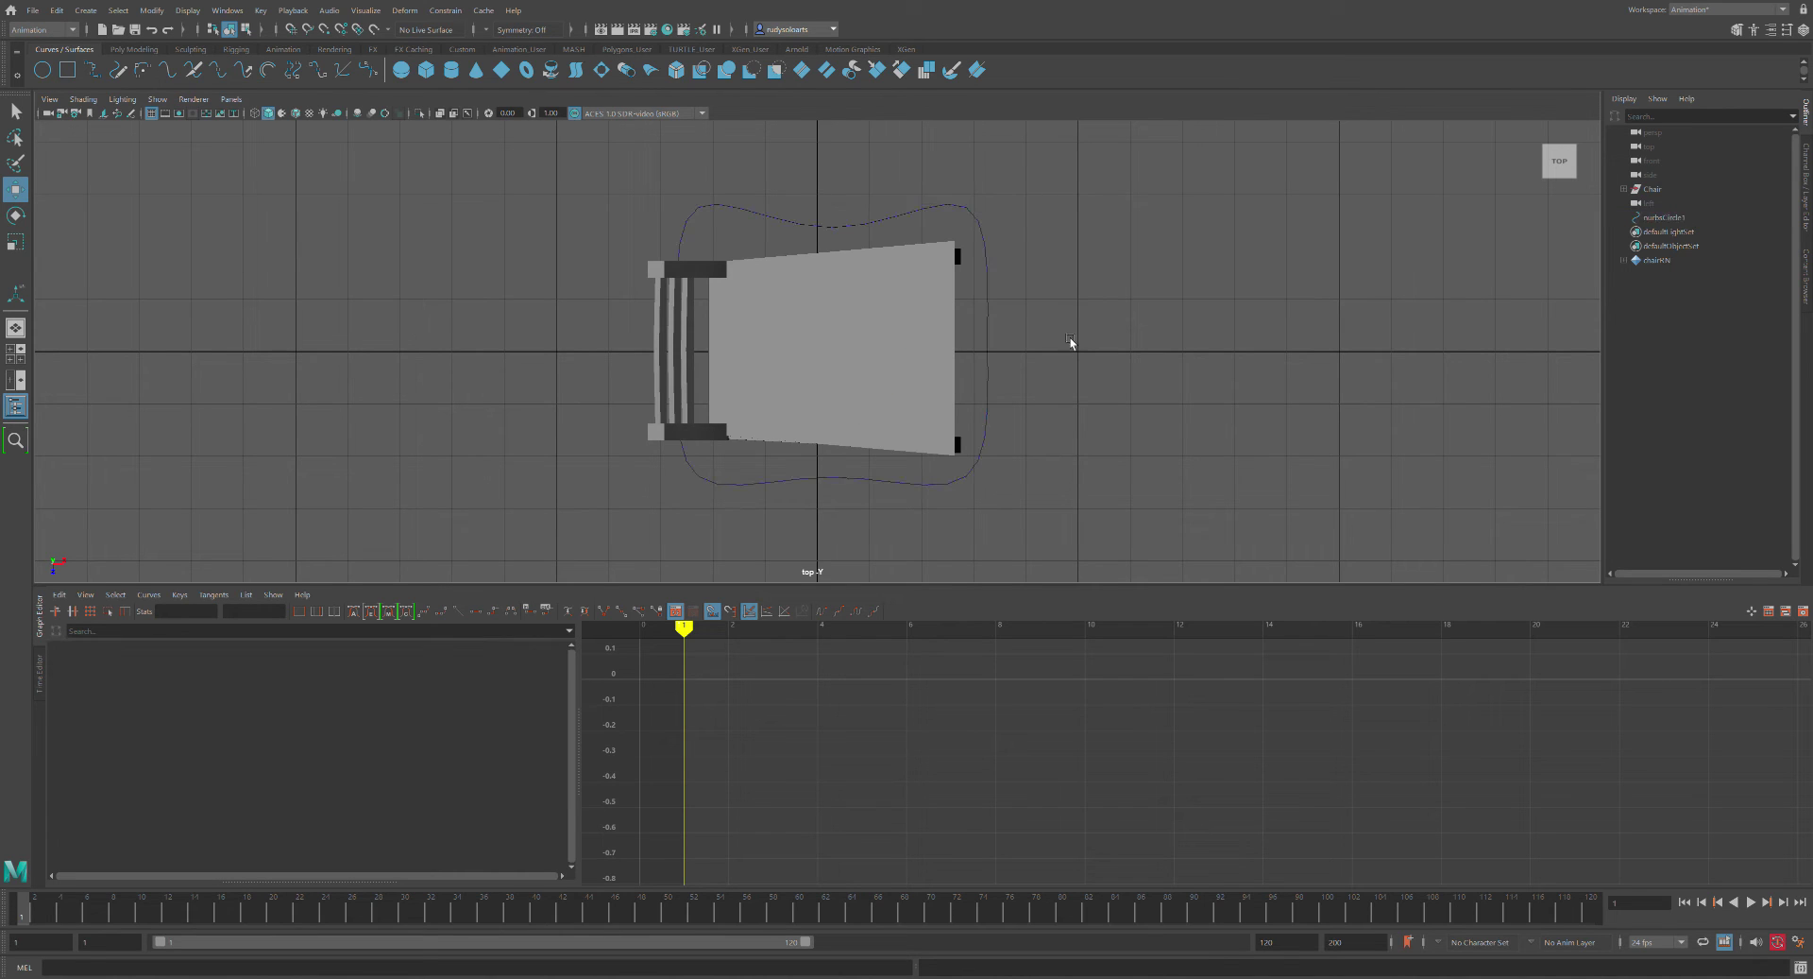
left_click_drag(1011, 348, 1071, 340)
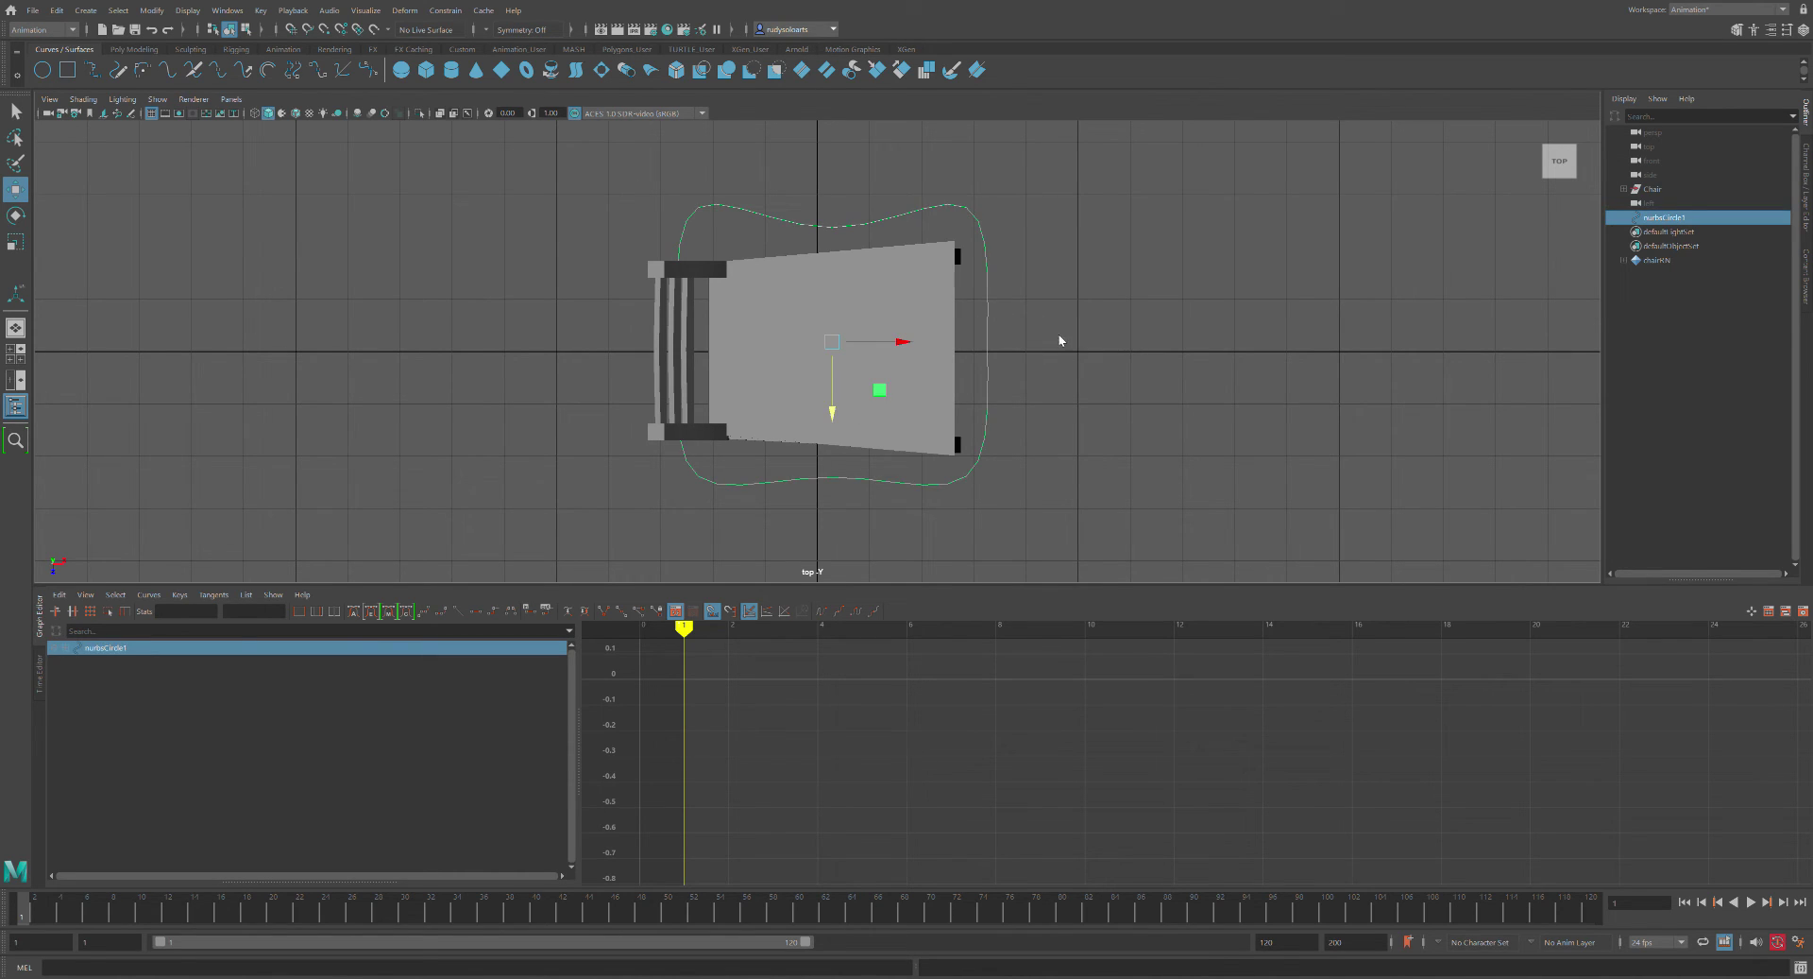
Return to the perspective view and rename the curve as Chair_Control
key("space")
key("space")
left_click_drag(1046, 315, 1133, 331, "alt")
right_click_drag(1147, 332, 1045, 337, "alt")
left_click_drag(1044, 332, 1079, 325, "alt")
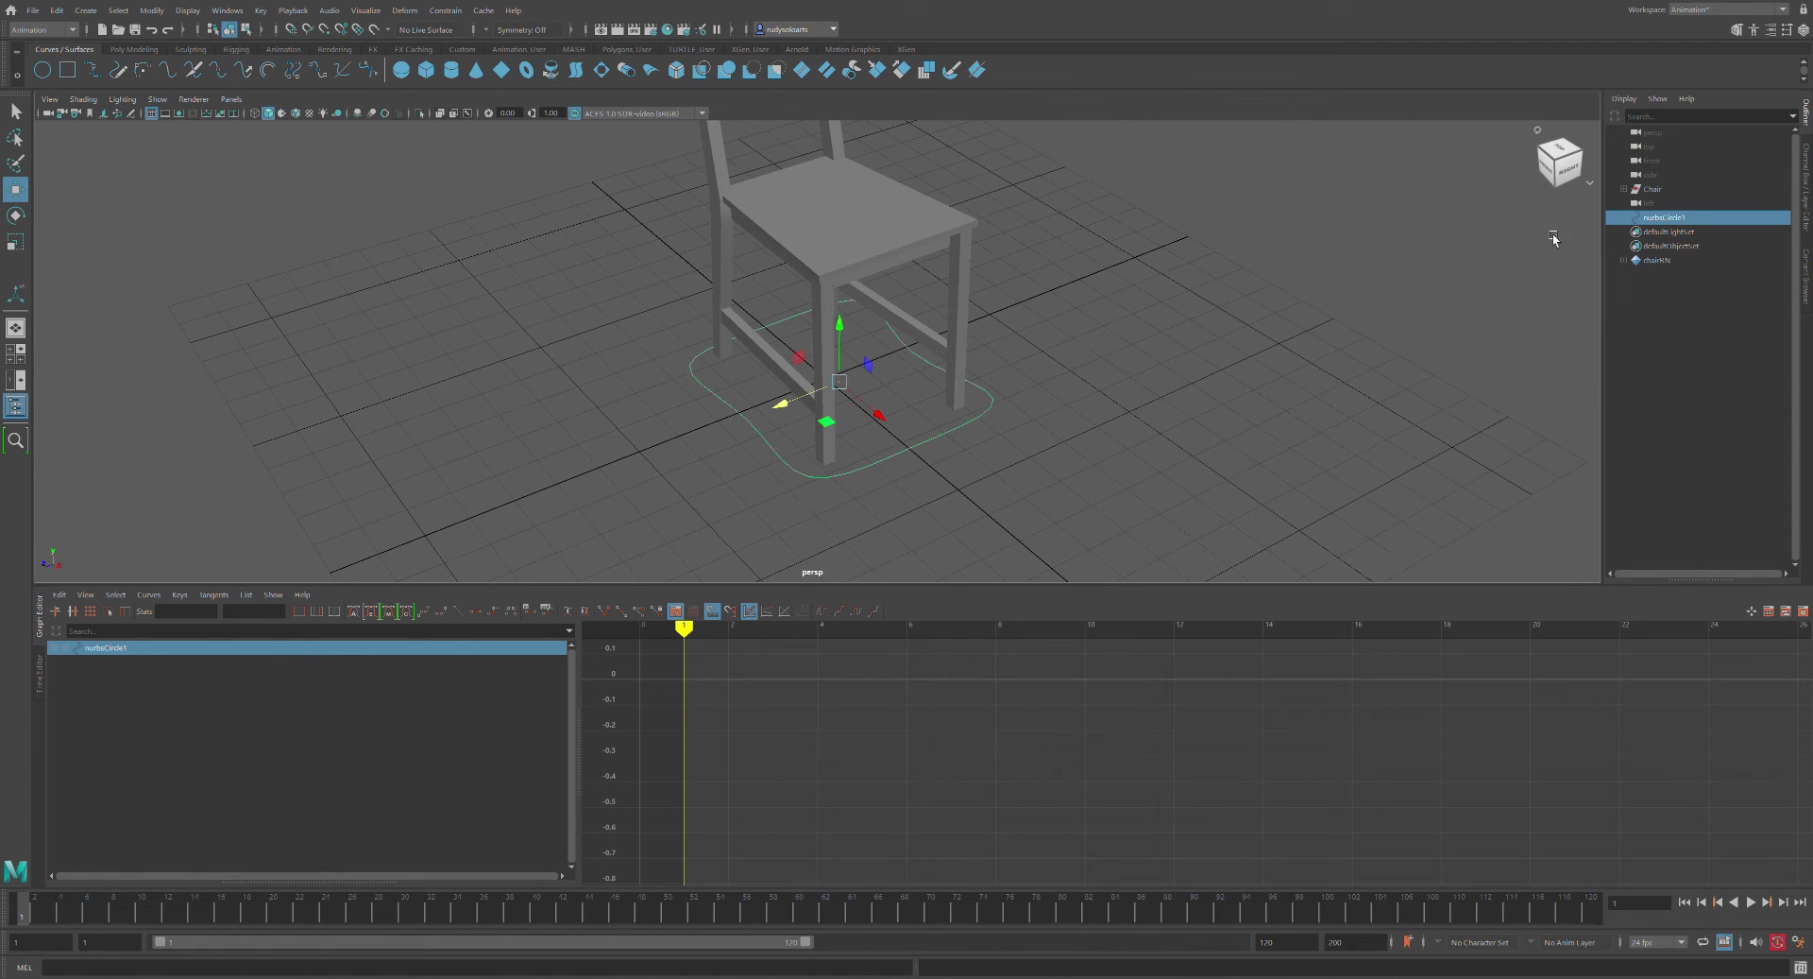
double_click(1679, 220)
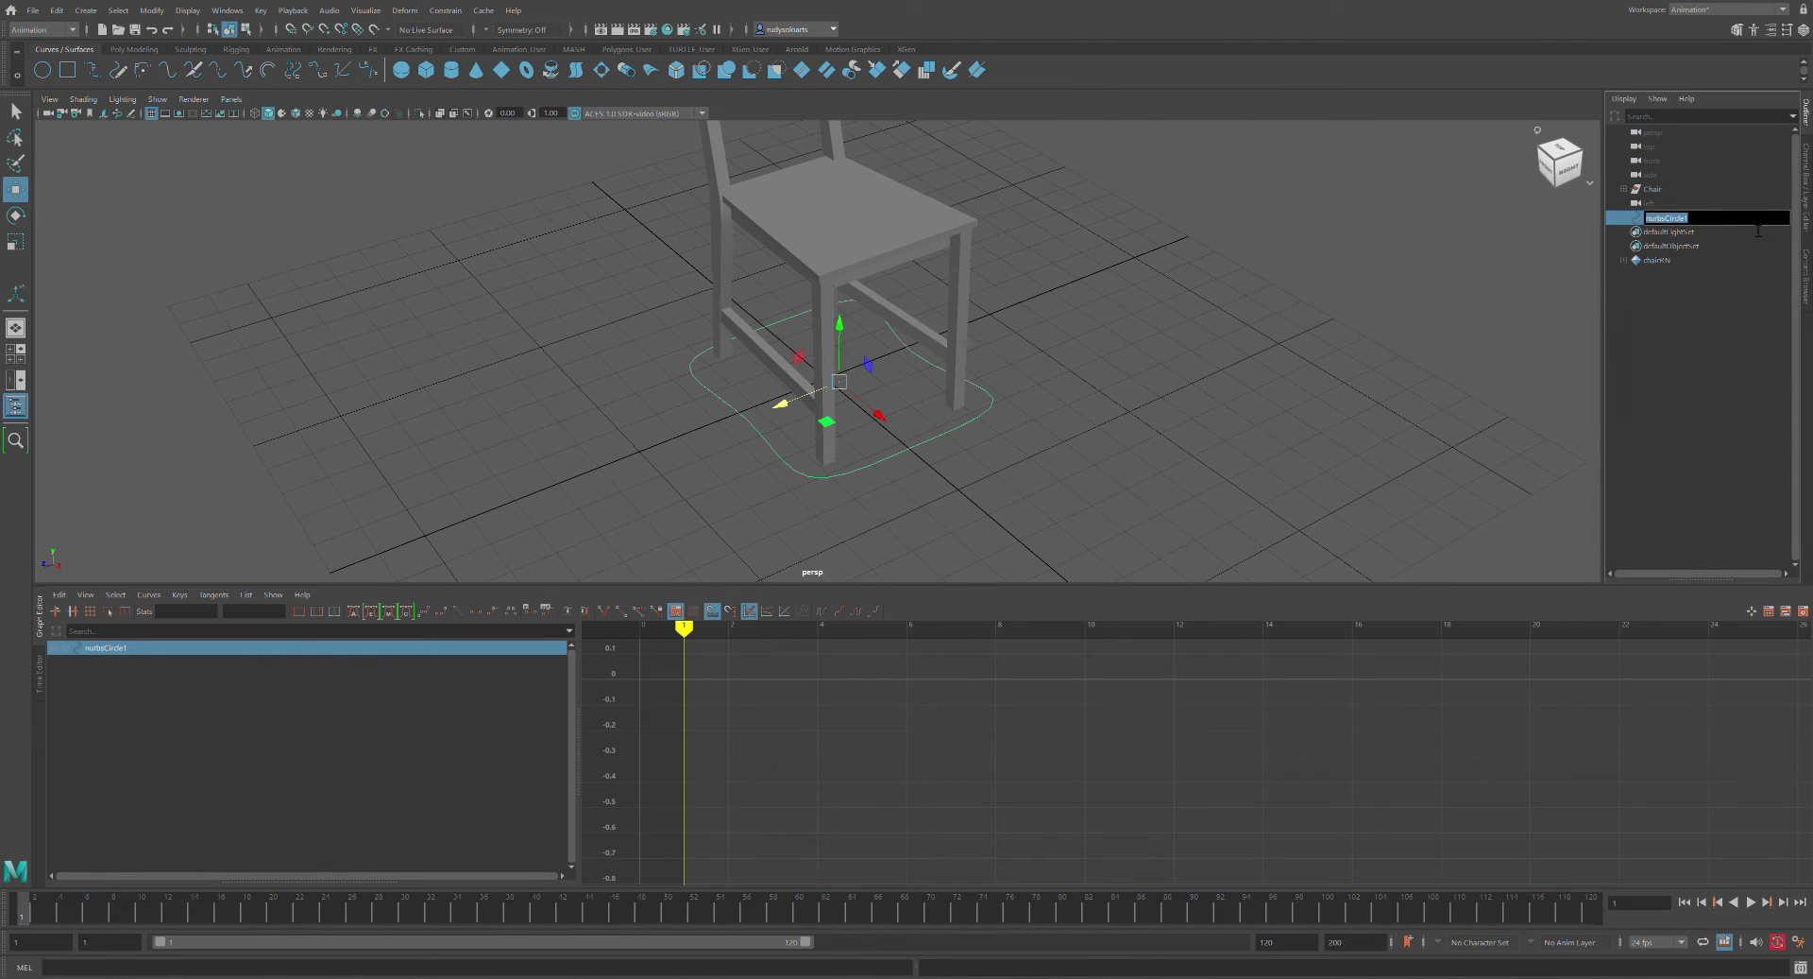
type("Chair_Control")
key("Return")
Place Chair_Control above the Chair group in the hierarchy and parent Chair under it
left_click_drag(1683, 219, 1651, 193)
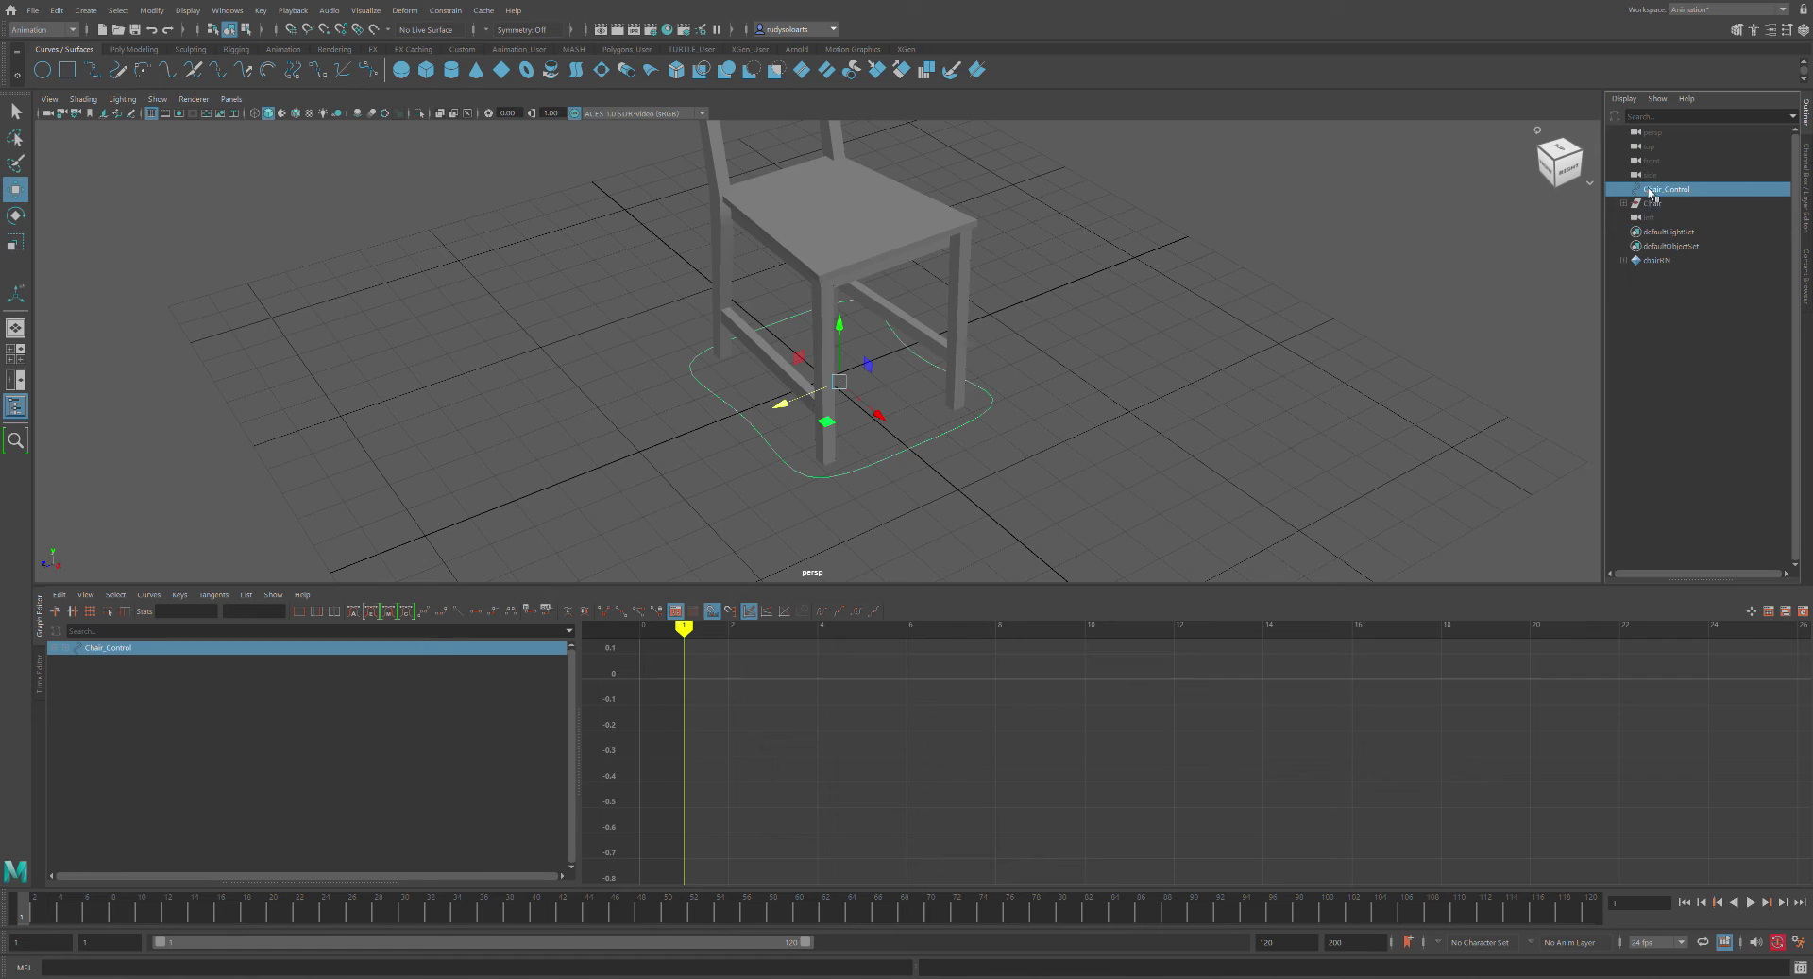
left_click(1666, 206)
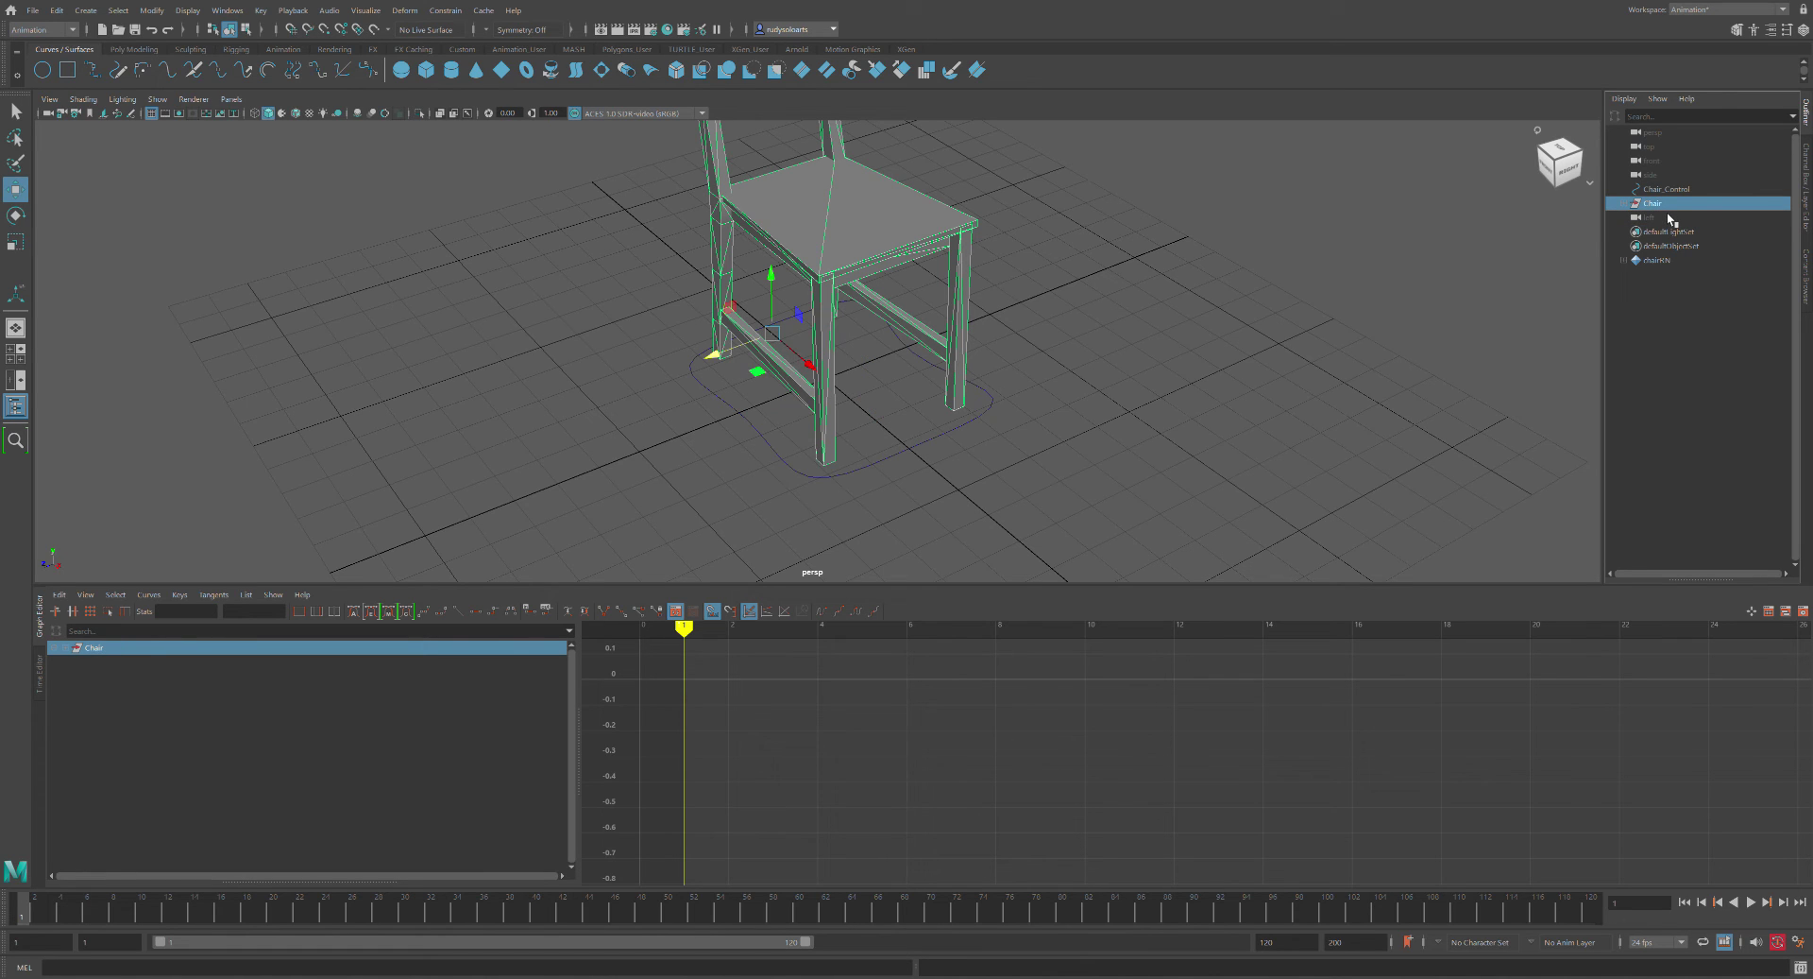
middle_click_drag(1672, 208, 1674, 203)
left_click(1676, 205)
middle_click_drag(1654, 194, 1655, 191)
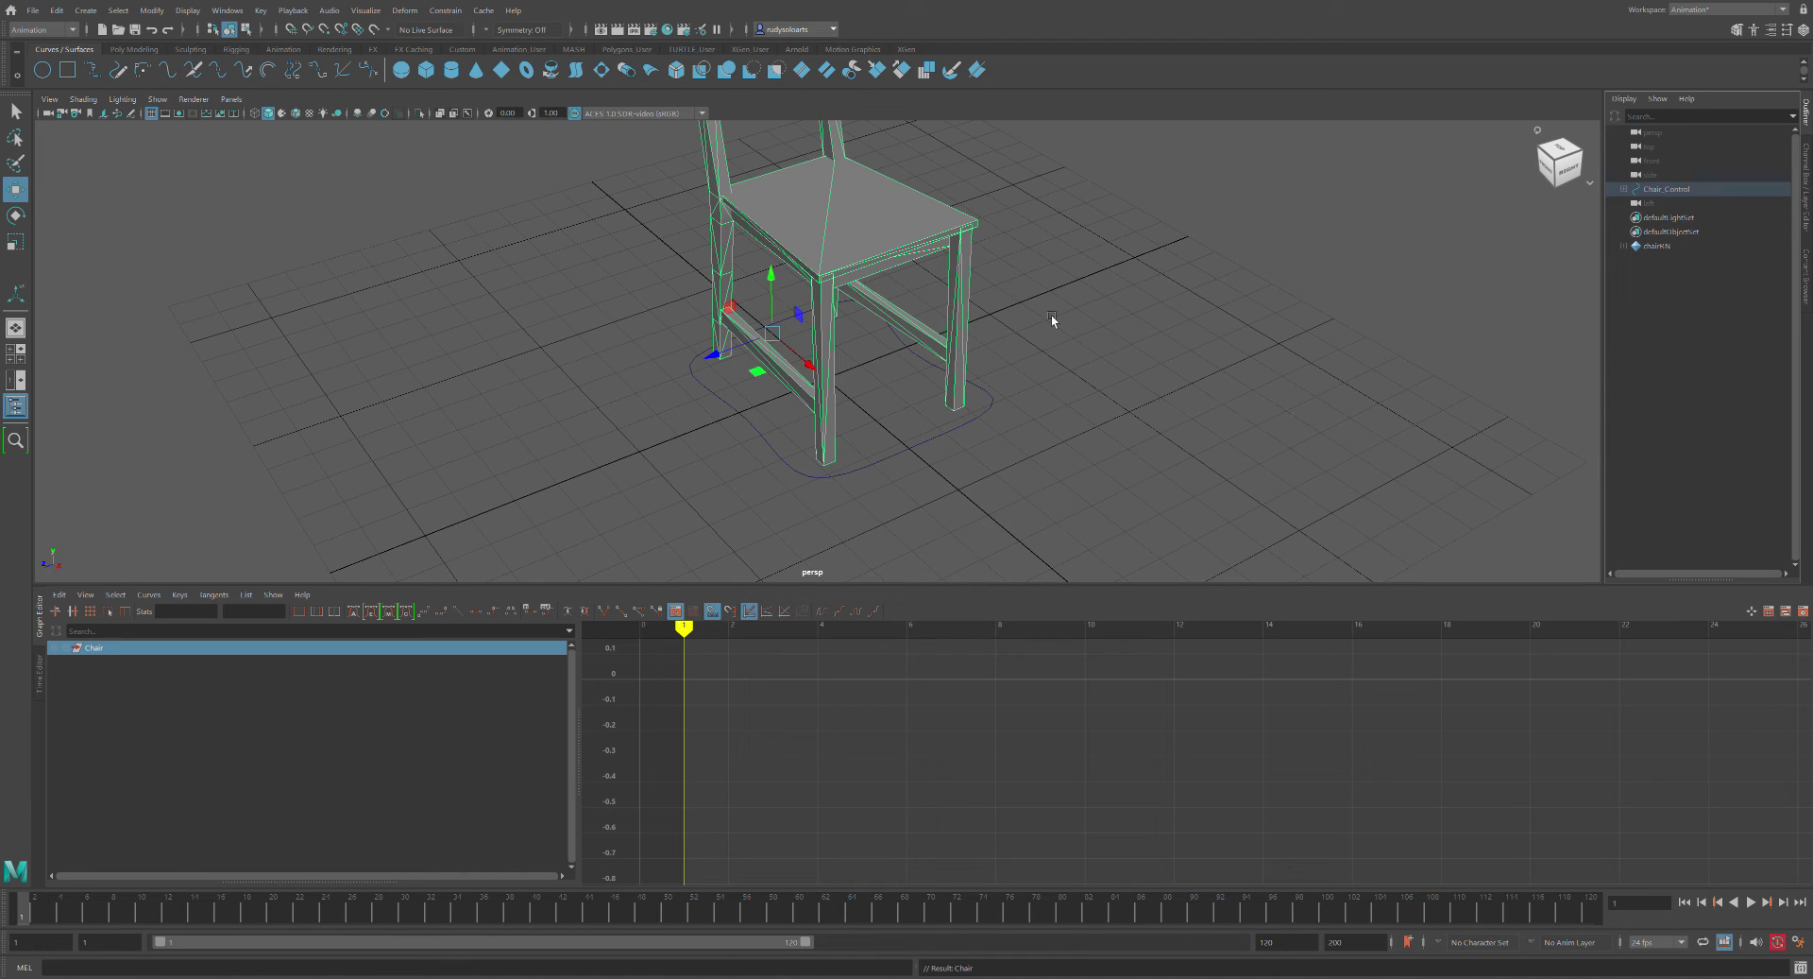
Try moving Chair_Control along X together with the chair, undo the move and clear the selection
left_click(1020, 402)
left_click(932, 449)
left_click_drag(955, 434, 1174, 295, "alt")
left_click(965, 348)
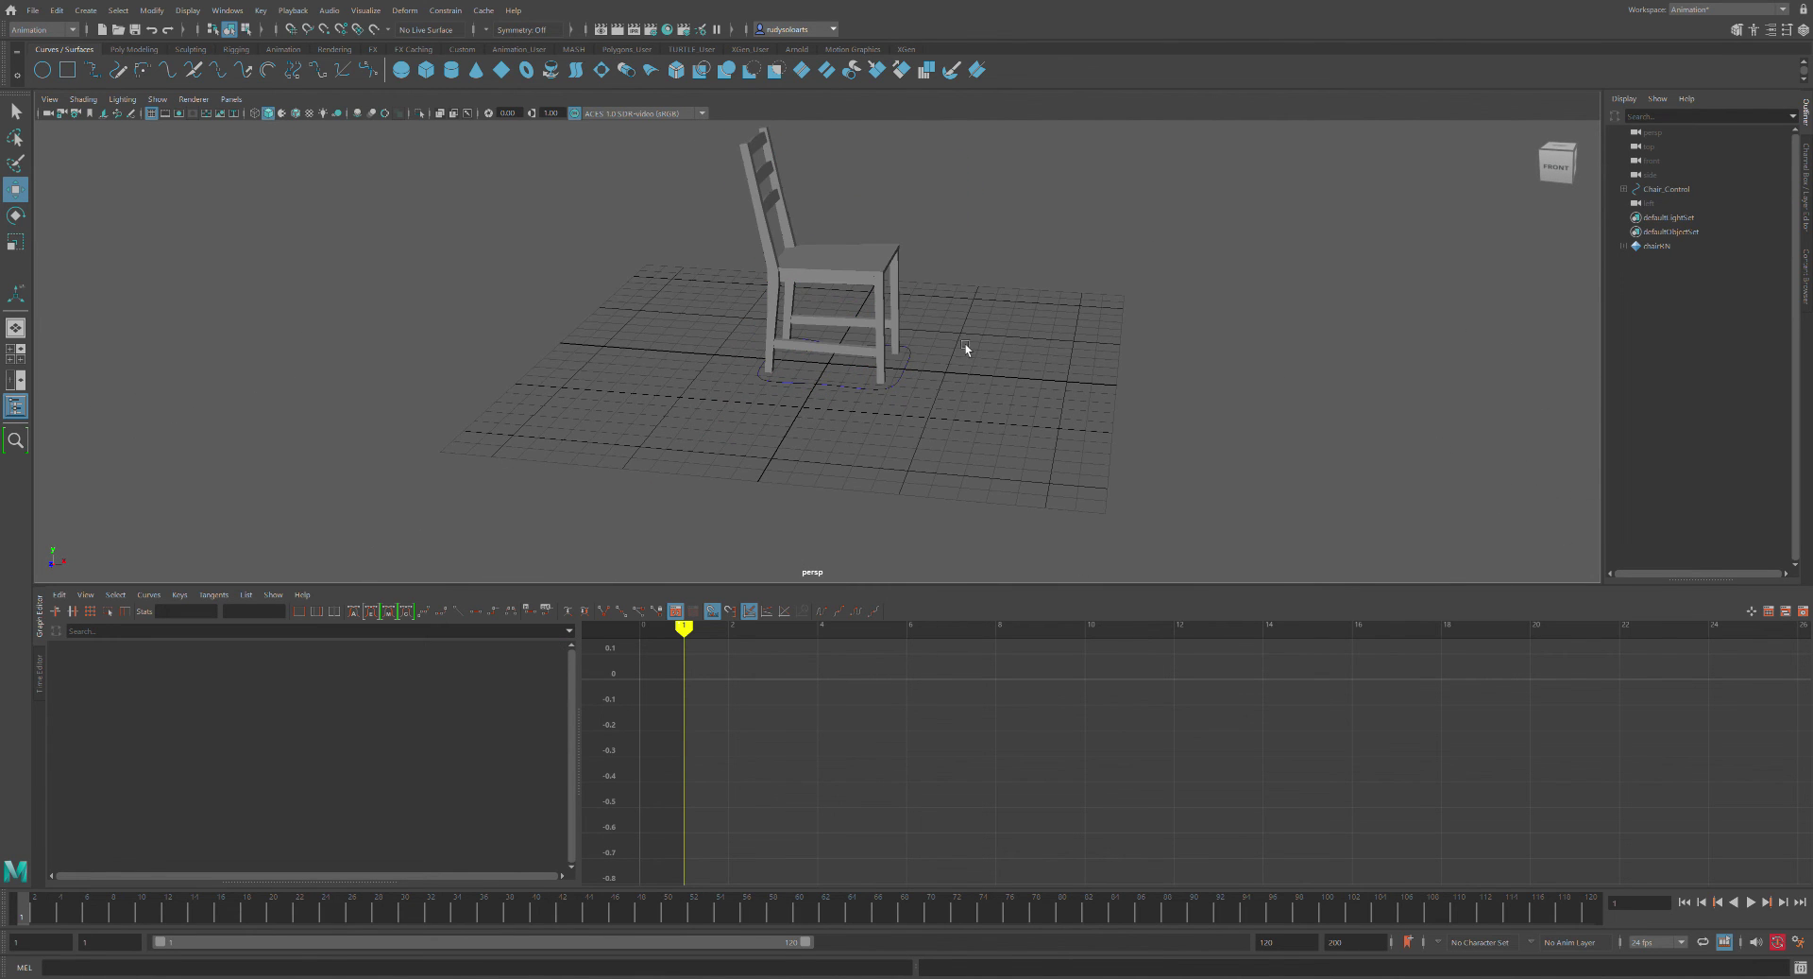
left_click(921, 367)
mouse_move(920, 366)
left_mouse_down()
mouse_move(1012, 384)
mouse_move(882, 373)
mouse_move(929, 381)
left_mouse_up()
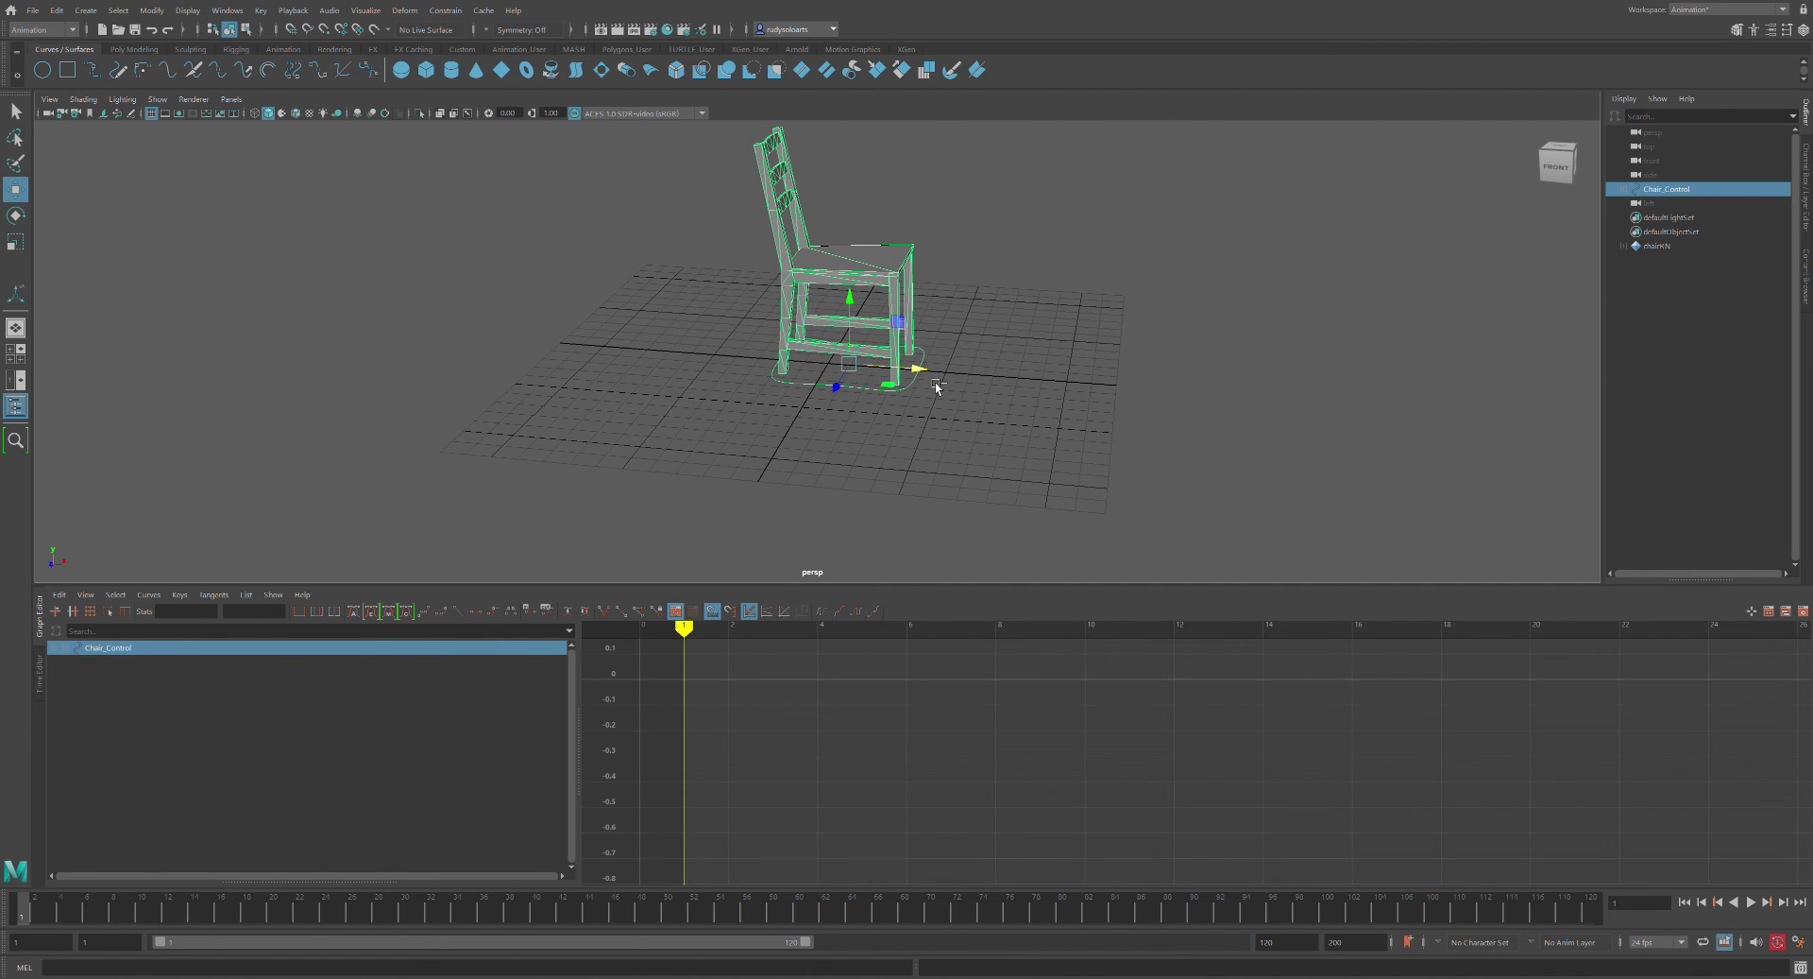
key("ctrl+z")
left_click(937, 309)
left_click(856, 266)
left_click(951, 278)
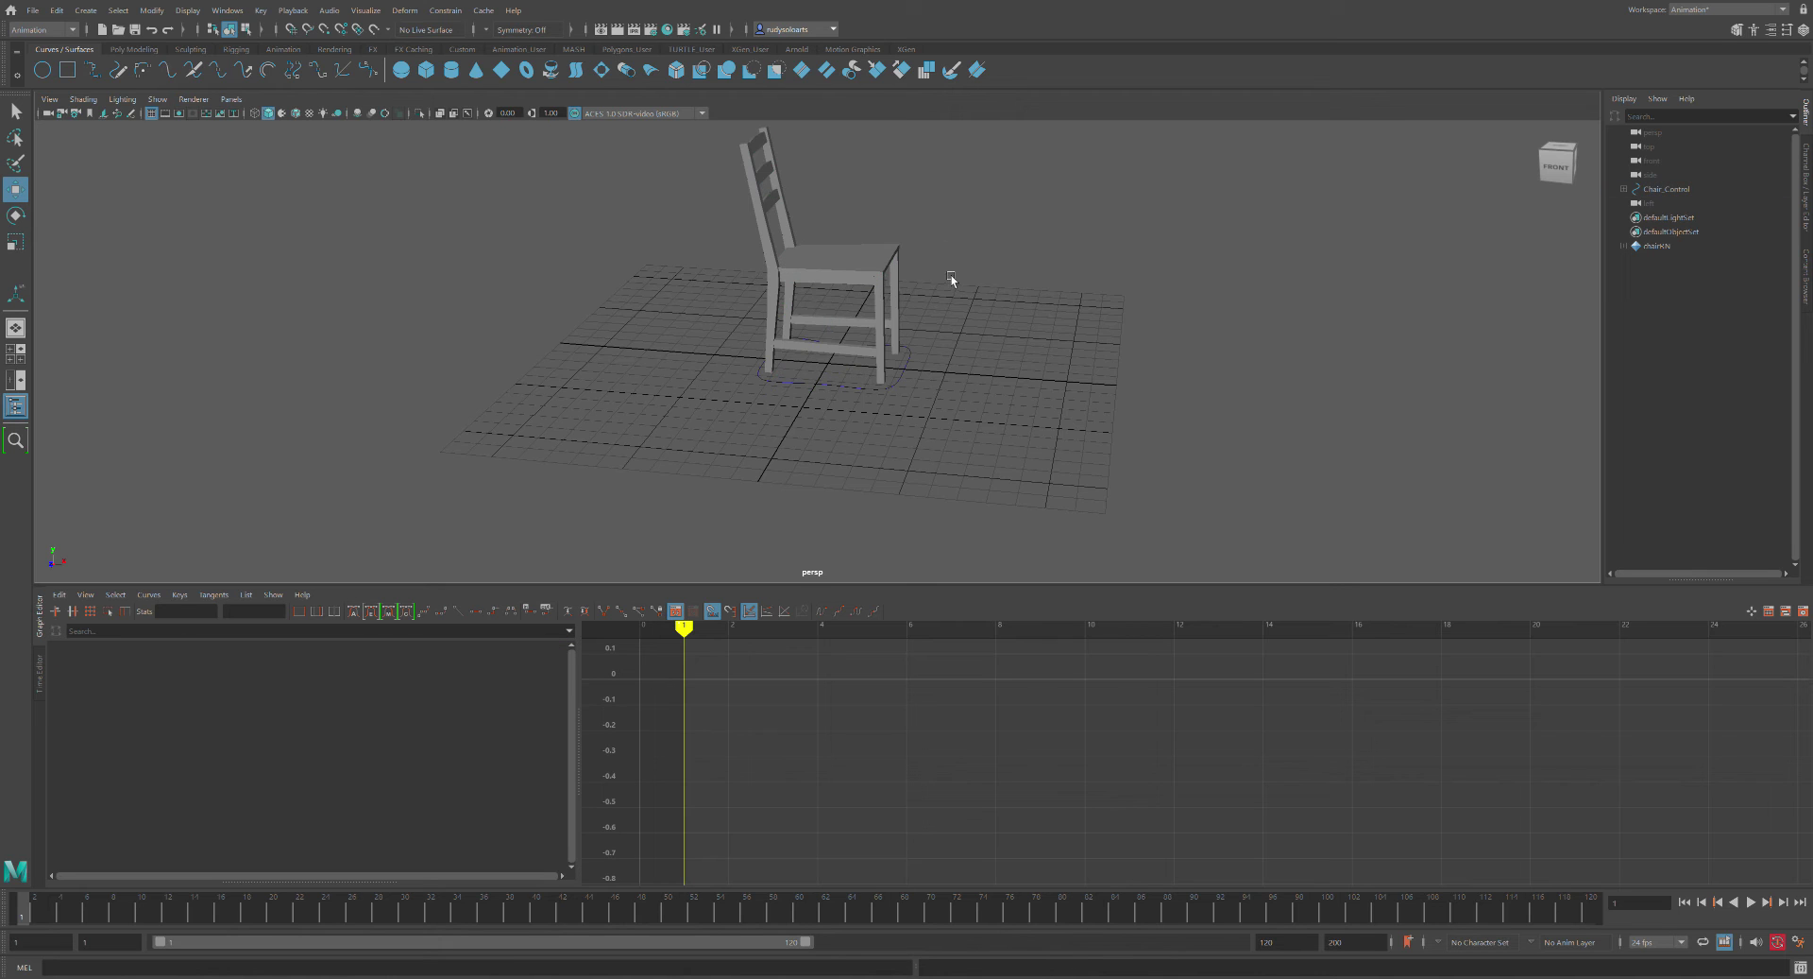
Select all of the chair's meshes and add them to a new display layer
left_click_drag(972, 287, 947, 347, "alt")
left_click_drag(618, 198, 943, 417)
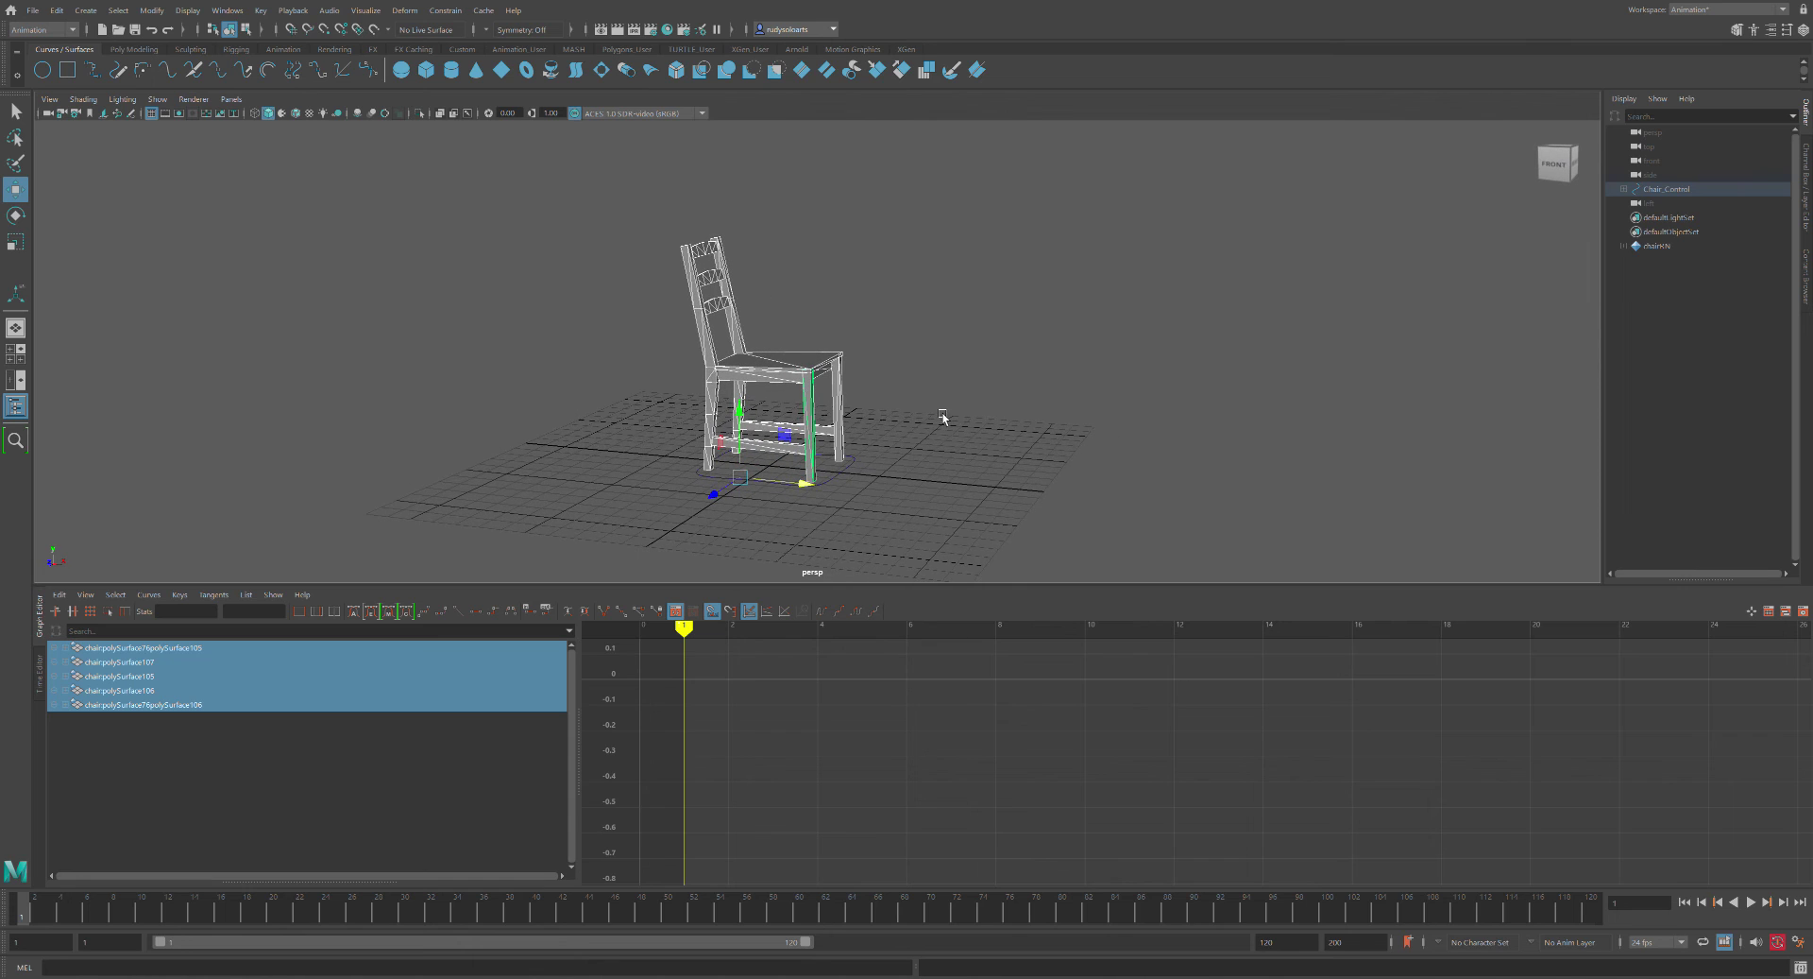
left_click(1806, 215)
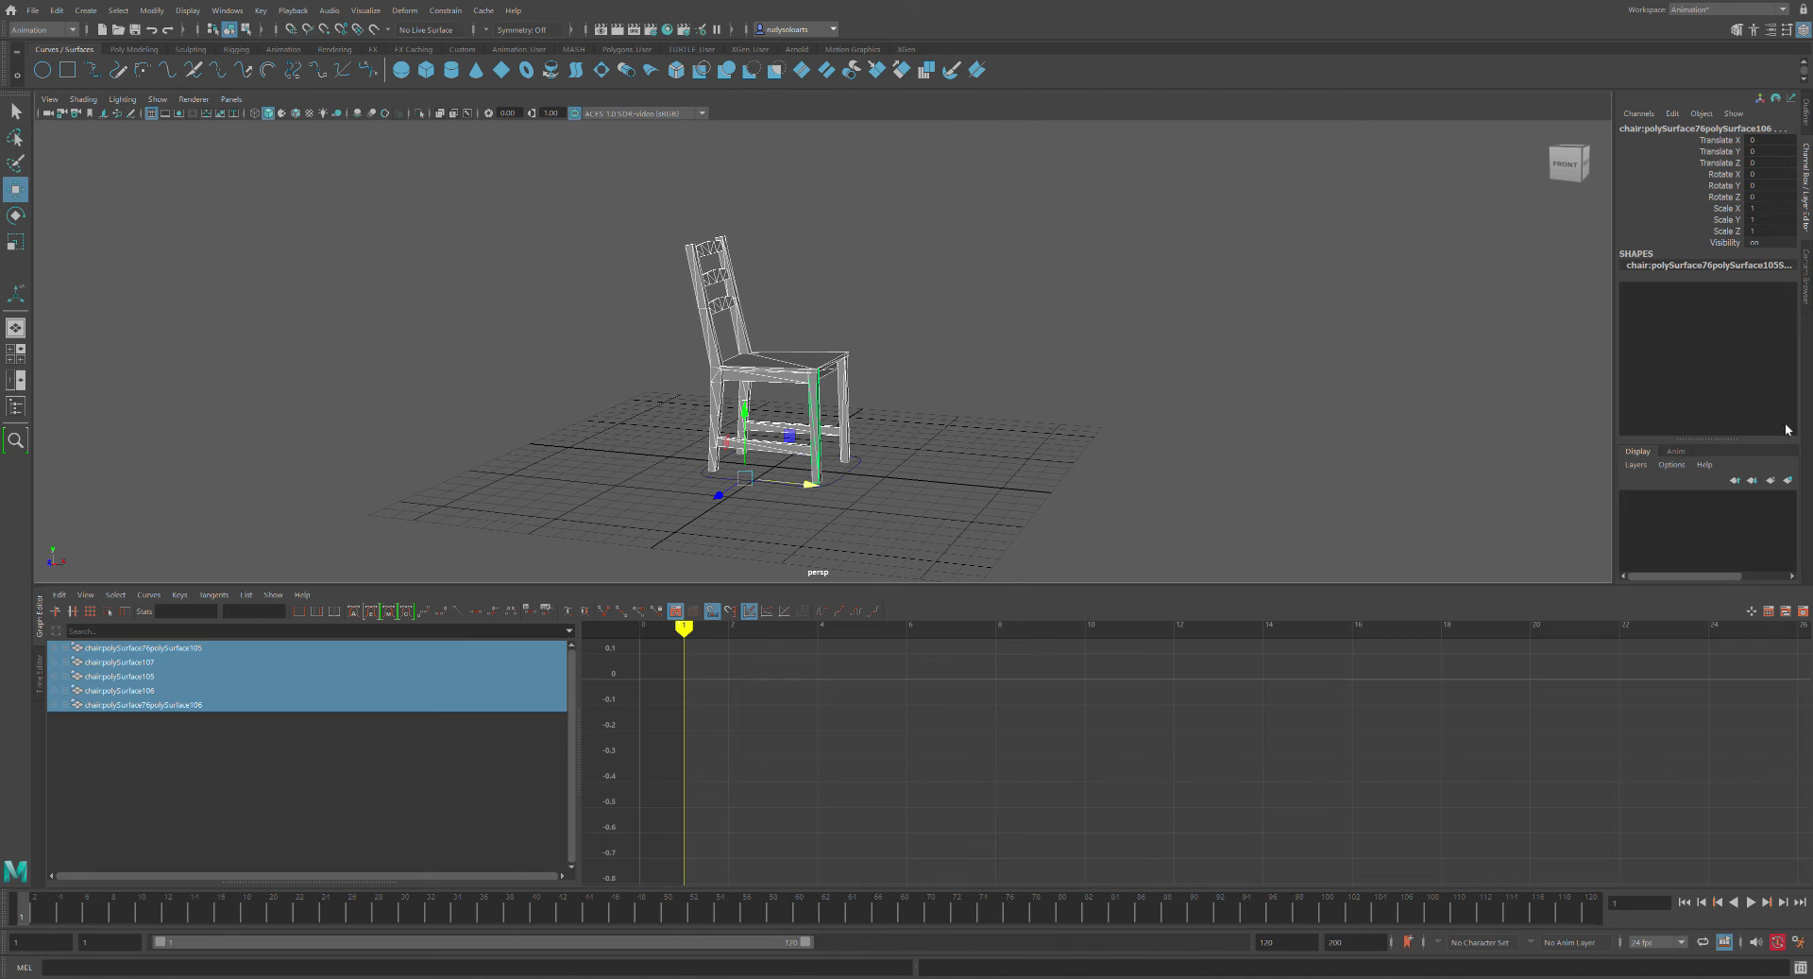
left_click(1789, 480)
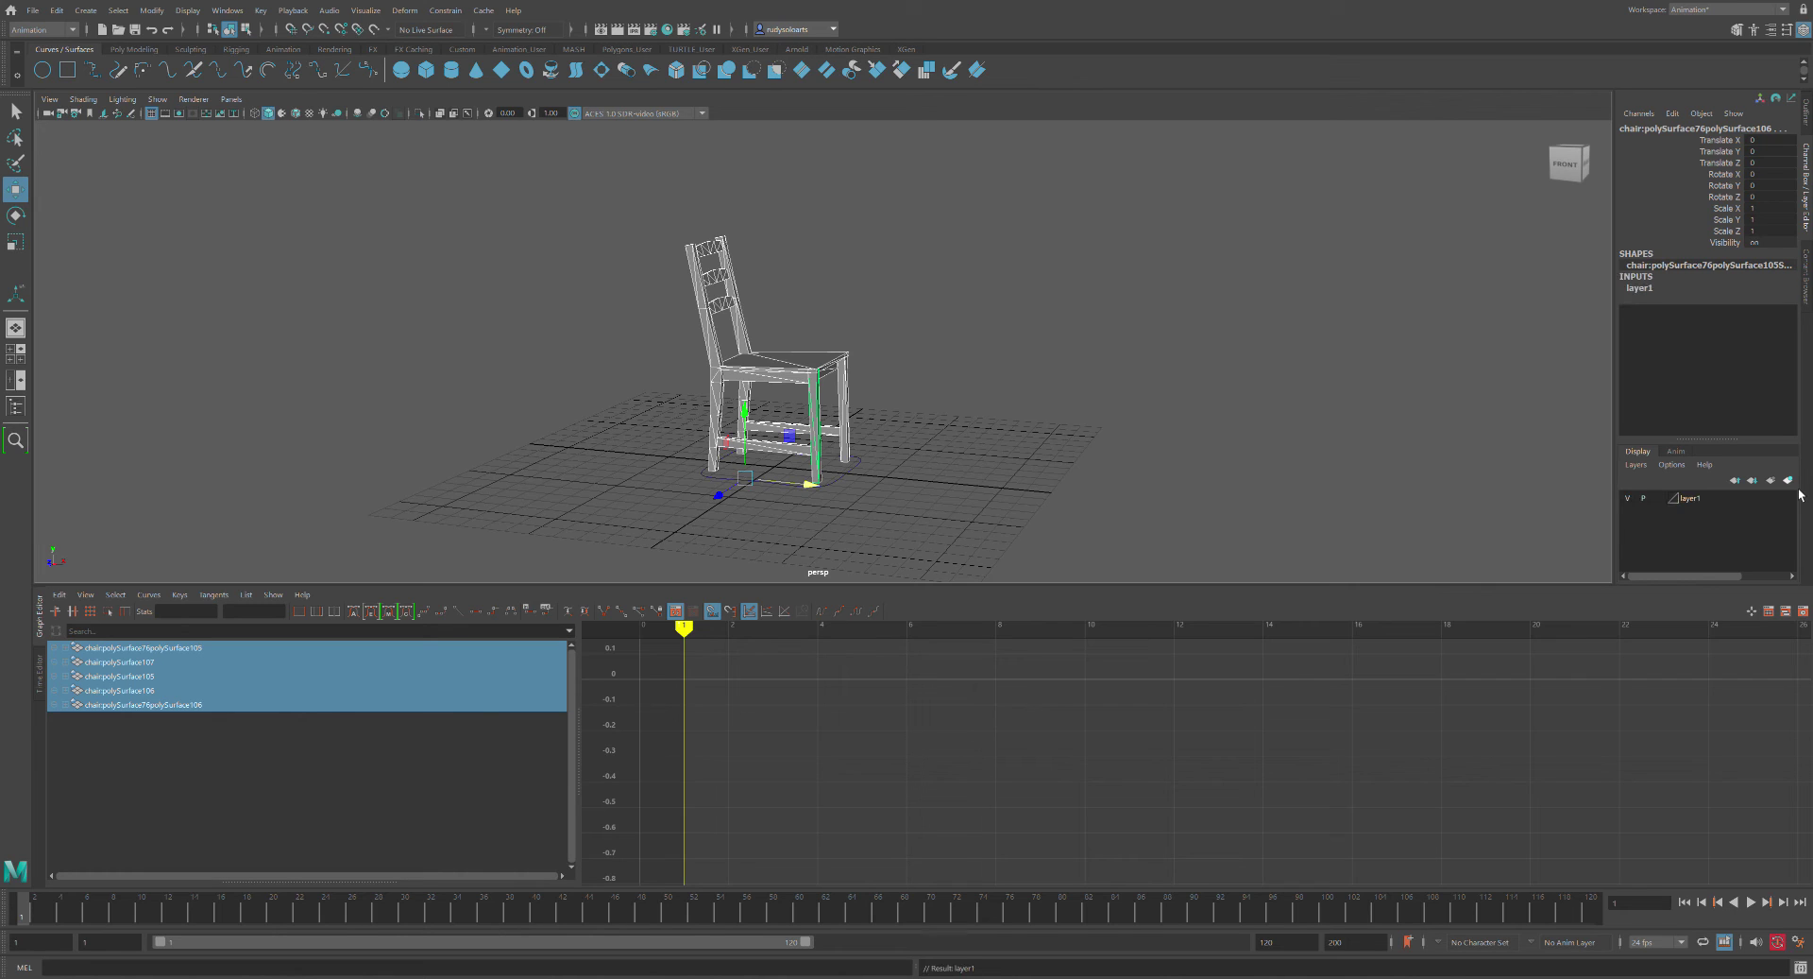
Try layer1's display toggles and Template mode, and set the layer to Reference
left_click(1634, 503)
left_click(1635, 503)
left_click(1641, 508)
left_click(1641, 509)
left_click(1641, 508)
left_click(1641, 508)
left_click(1640, 508)
left_click(1641, 508)
left_click(1641, 508)
left_click(1640, 509)
left_click(1668, 507)
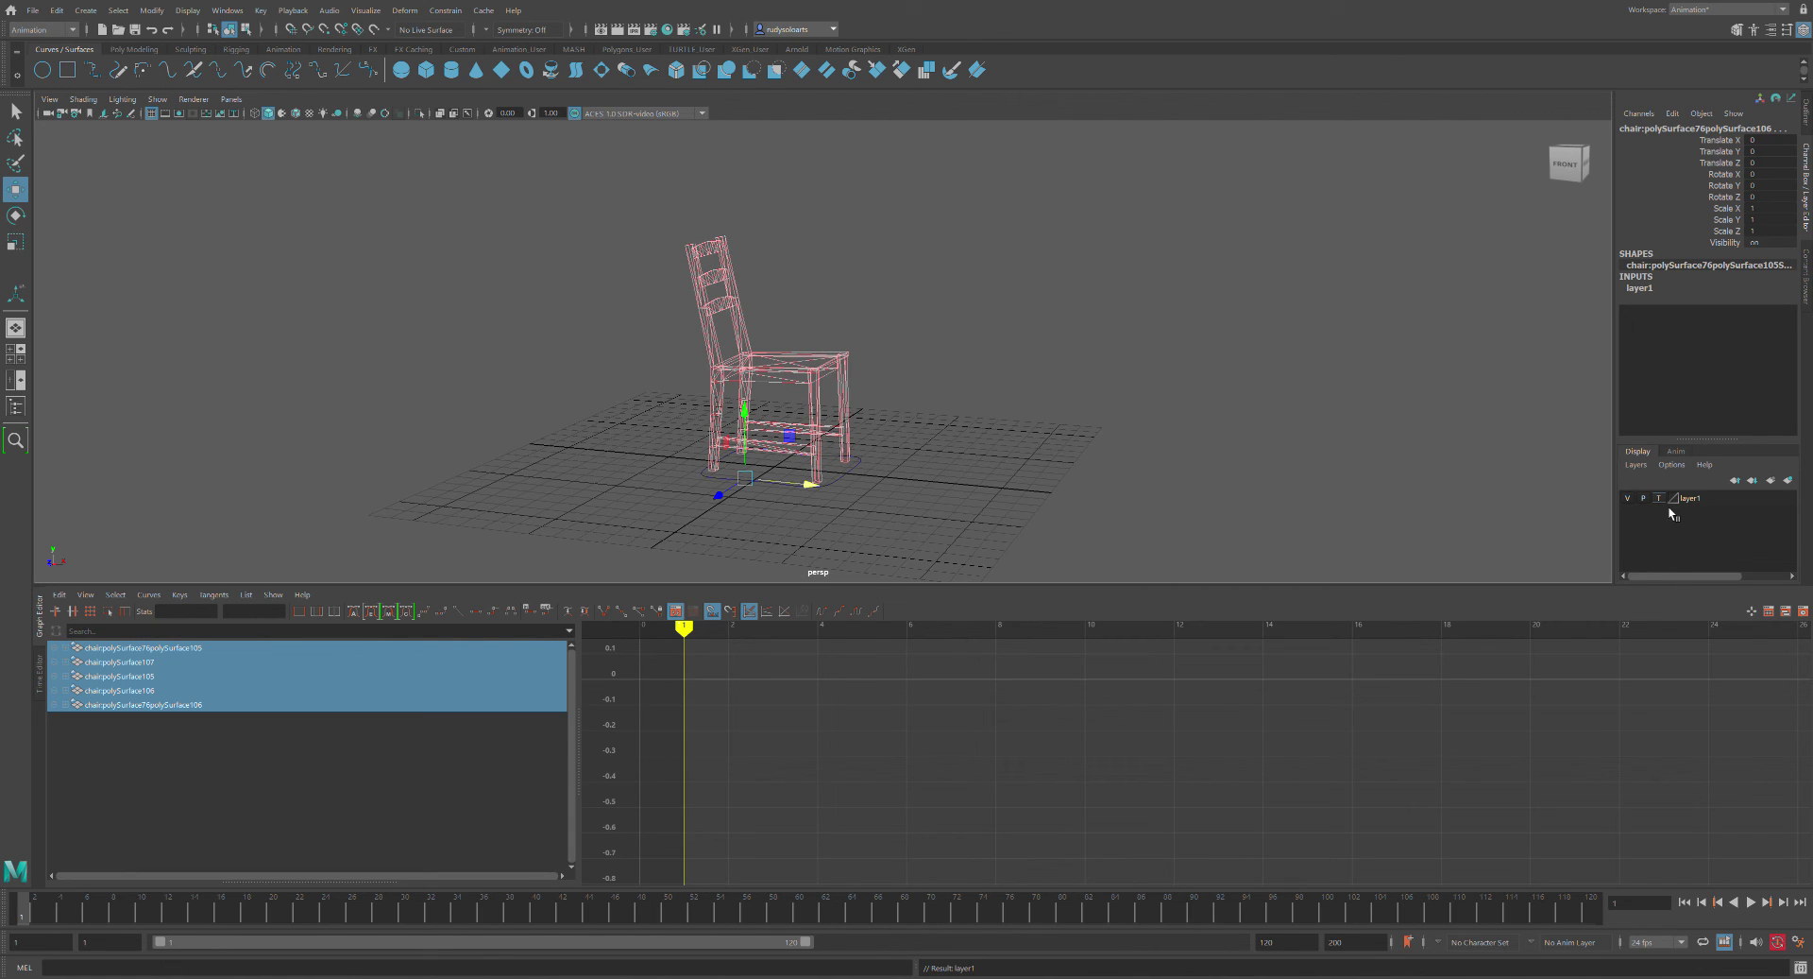
left_click(1668, 507)
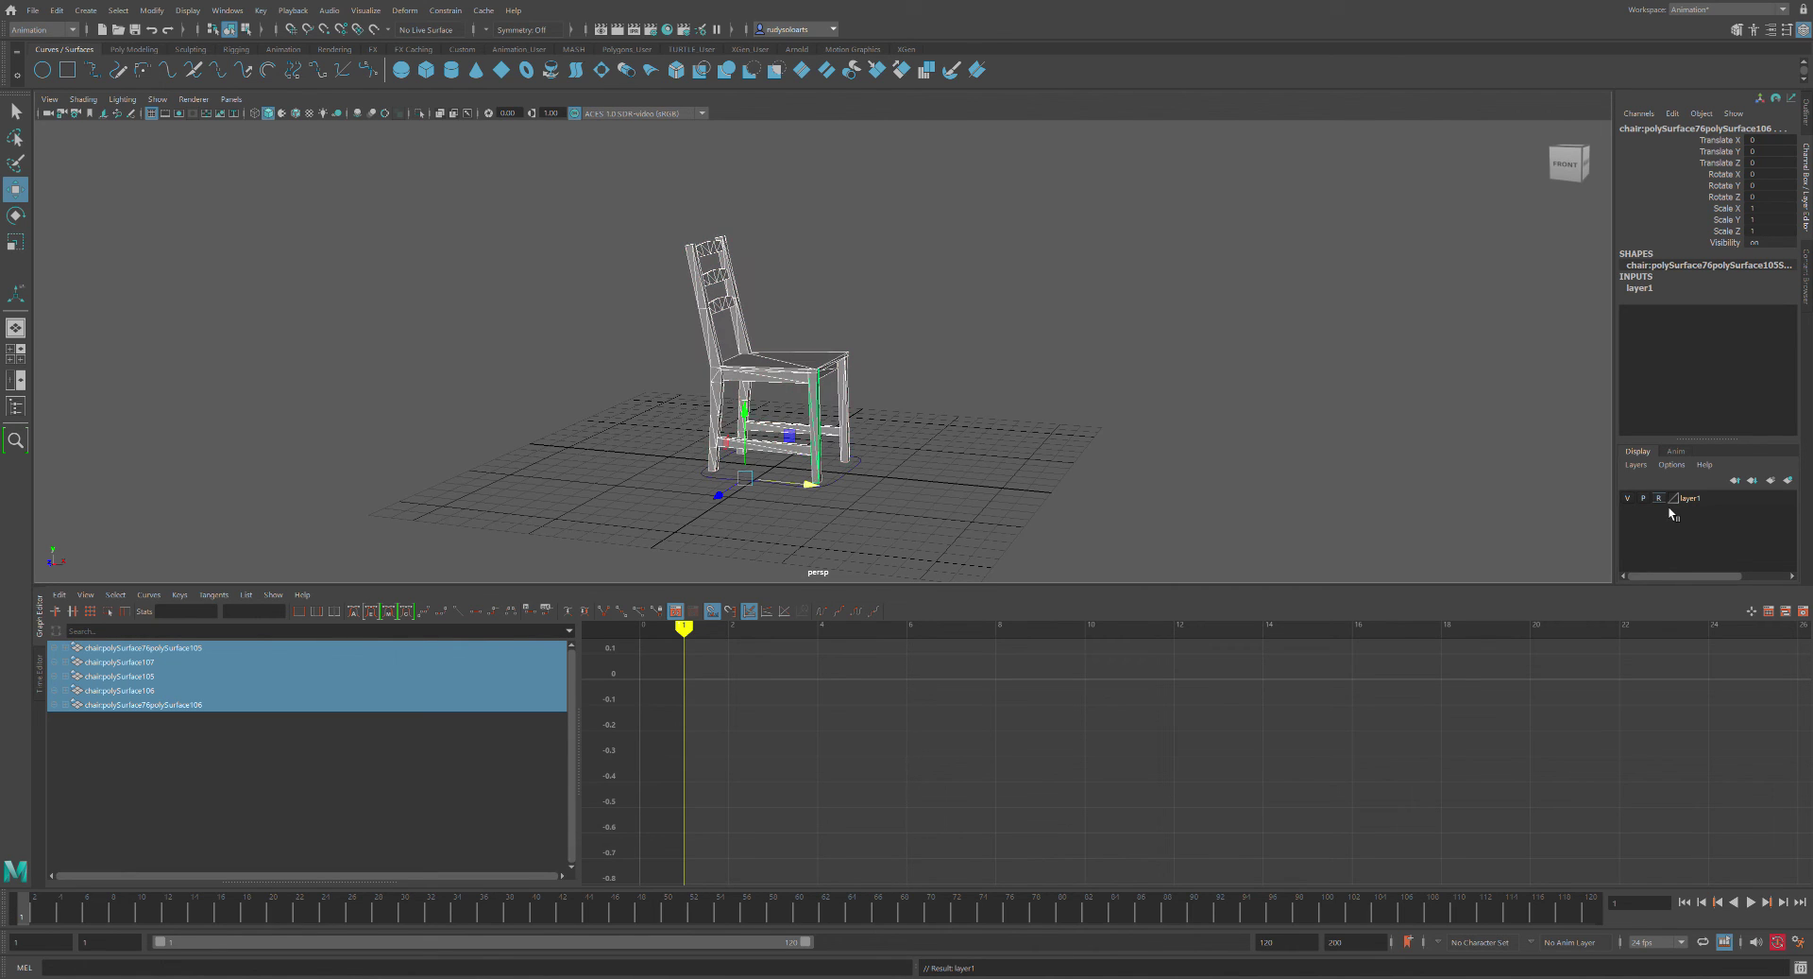
Test whether the chair can be selected with its display layer in Reference mode
left_click(1168, 372)
left_click_drag(528, 217, 1045, 546)
left_click(622, 219)
left_click_drag(622, 225, 930, 516)
left_click(999, 435)
left_click(855, 484)
left_click(647, 227)
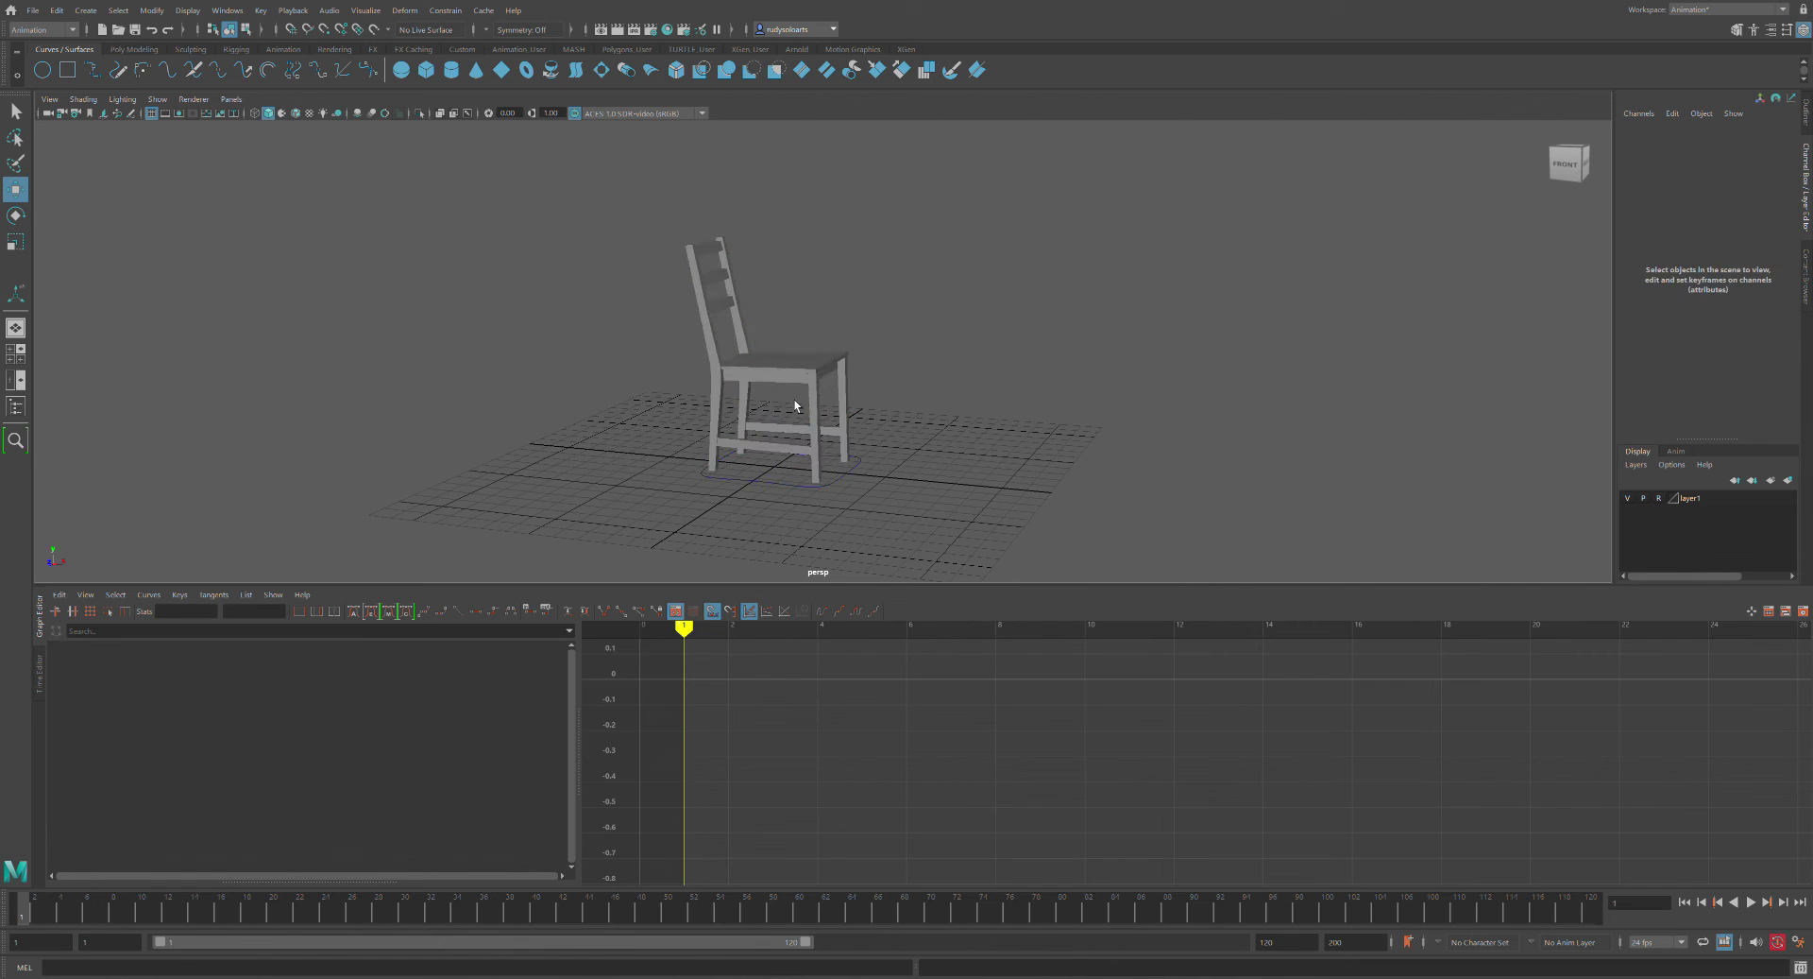
Select Chair_Control, try tilting it about Z and raising it, and undo both transformations
left_click(848, 480)
left_click_drag(957, 387, 1007, 377, "alt")
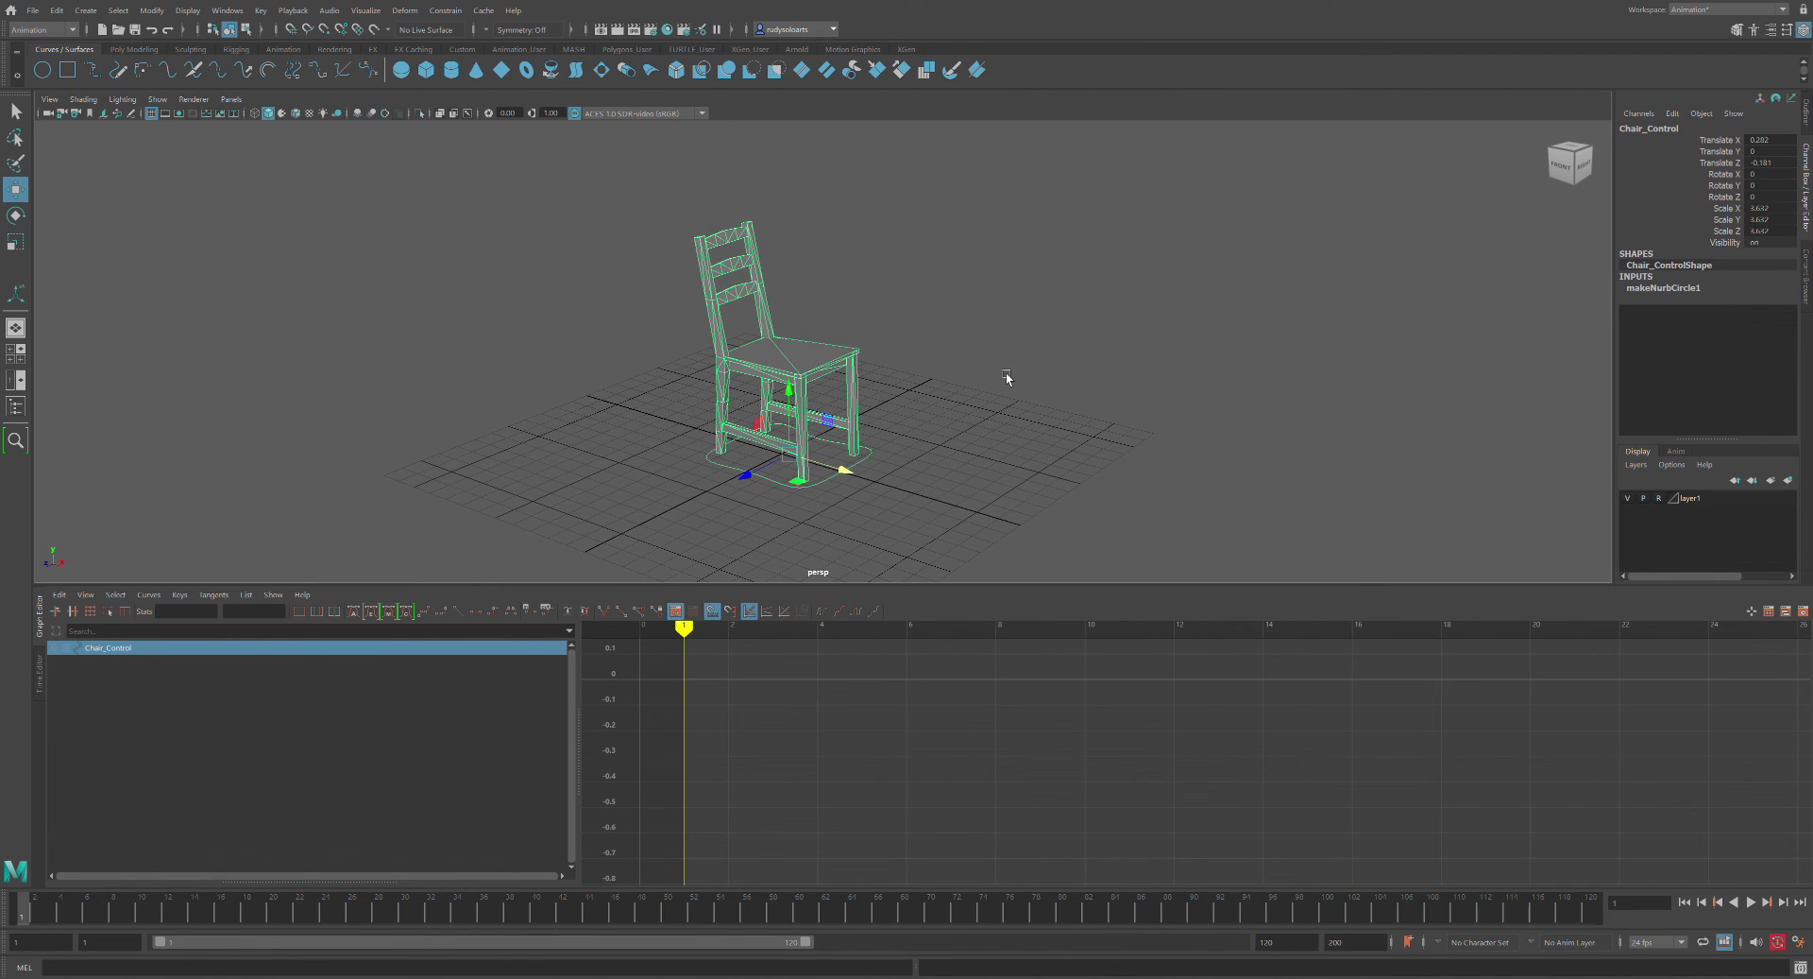
left_click(992, 335)
left_click_drag(992, 336, 956, 530, "alt")
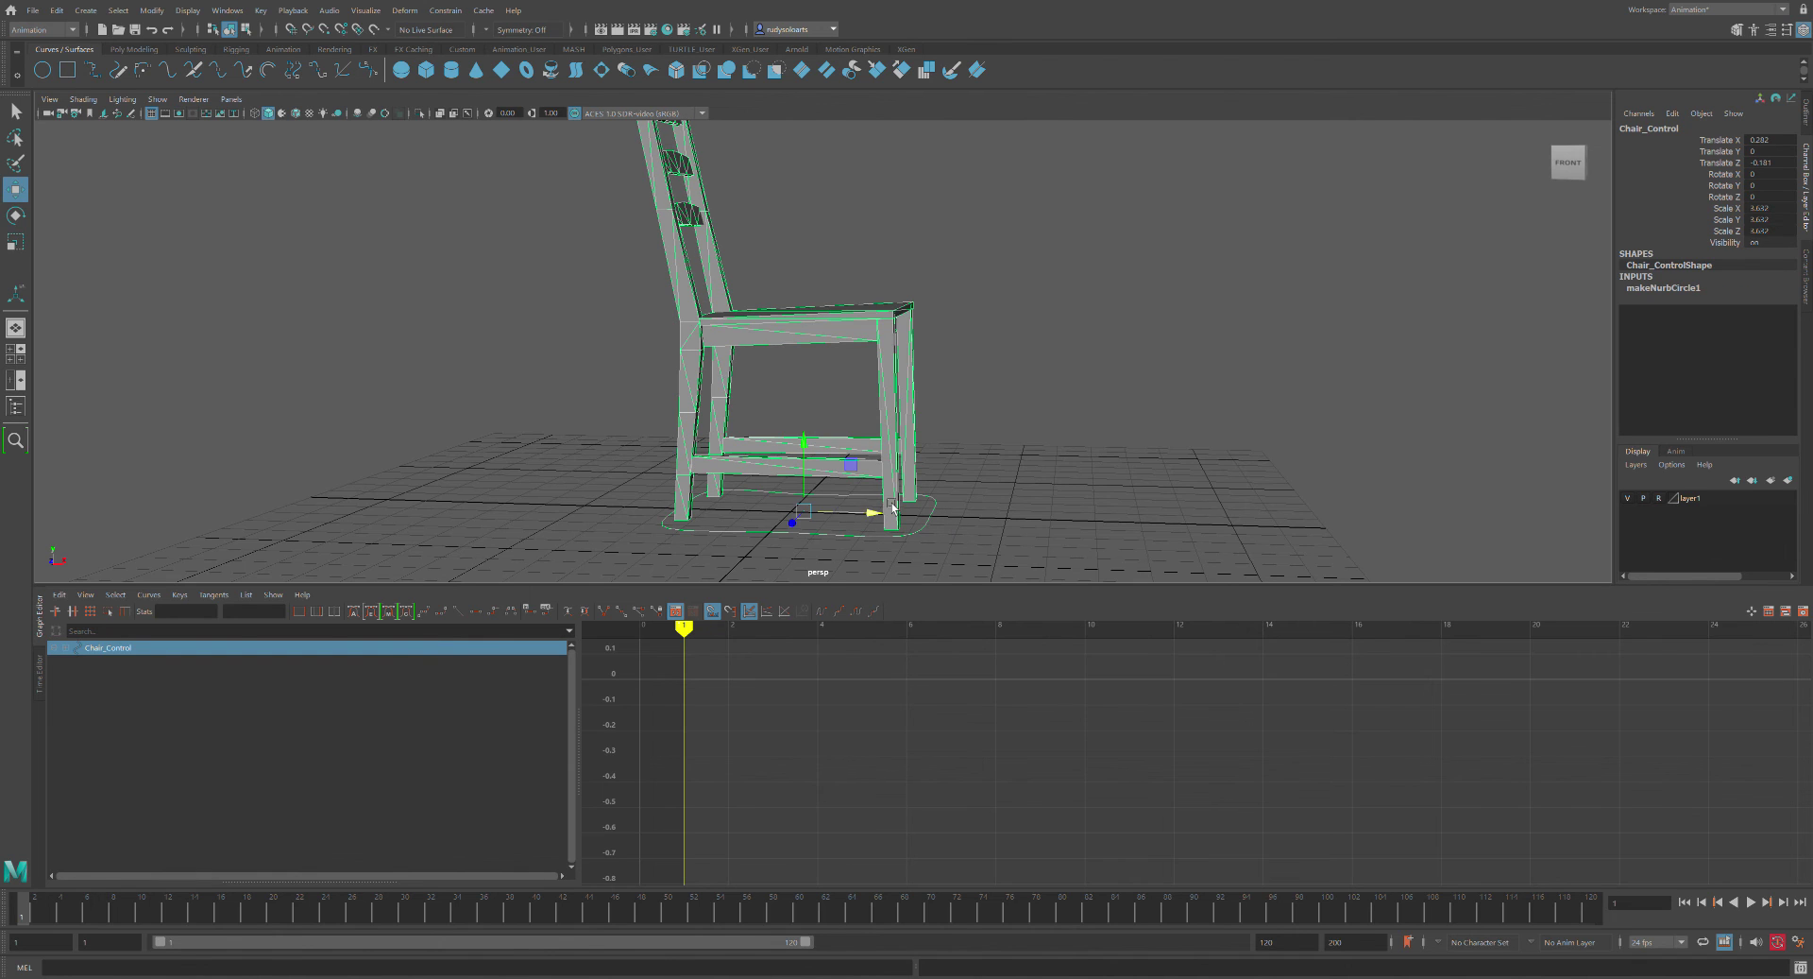
key("e")
left_click_drag(844, 465, 944, 434)
key("w")
left_click_drag(793, 445, 871, 404)
key("ctrl+z")
key("ctrl+z")
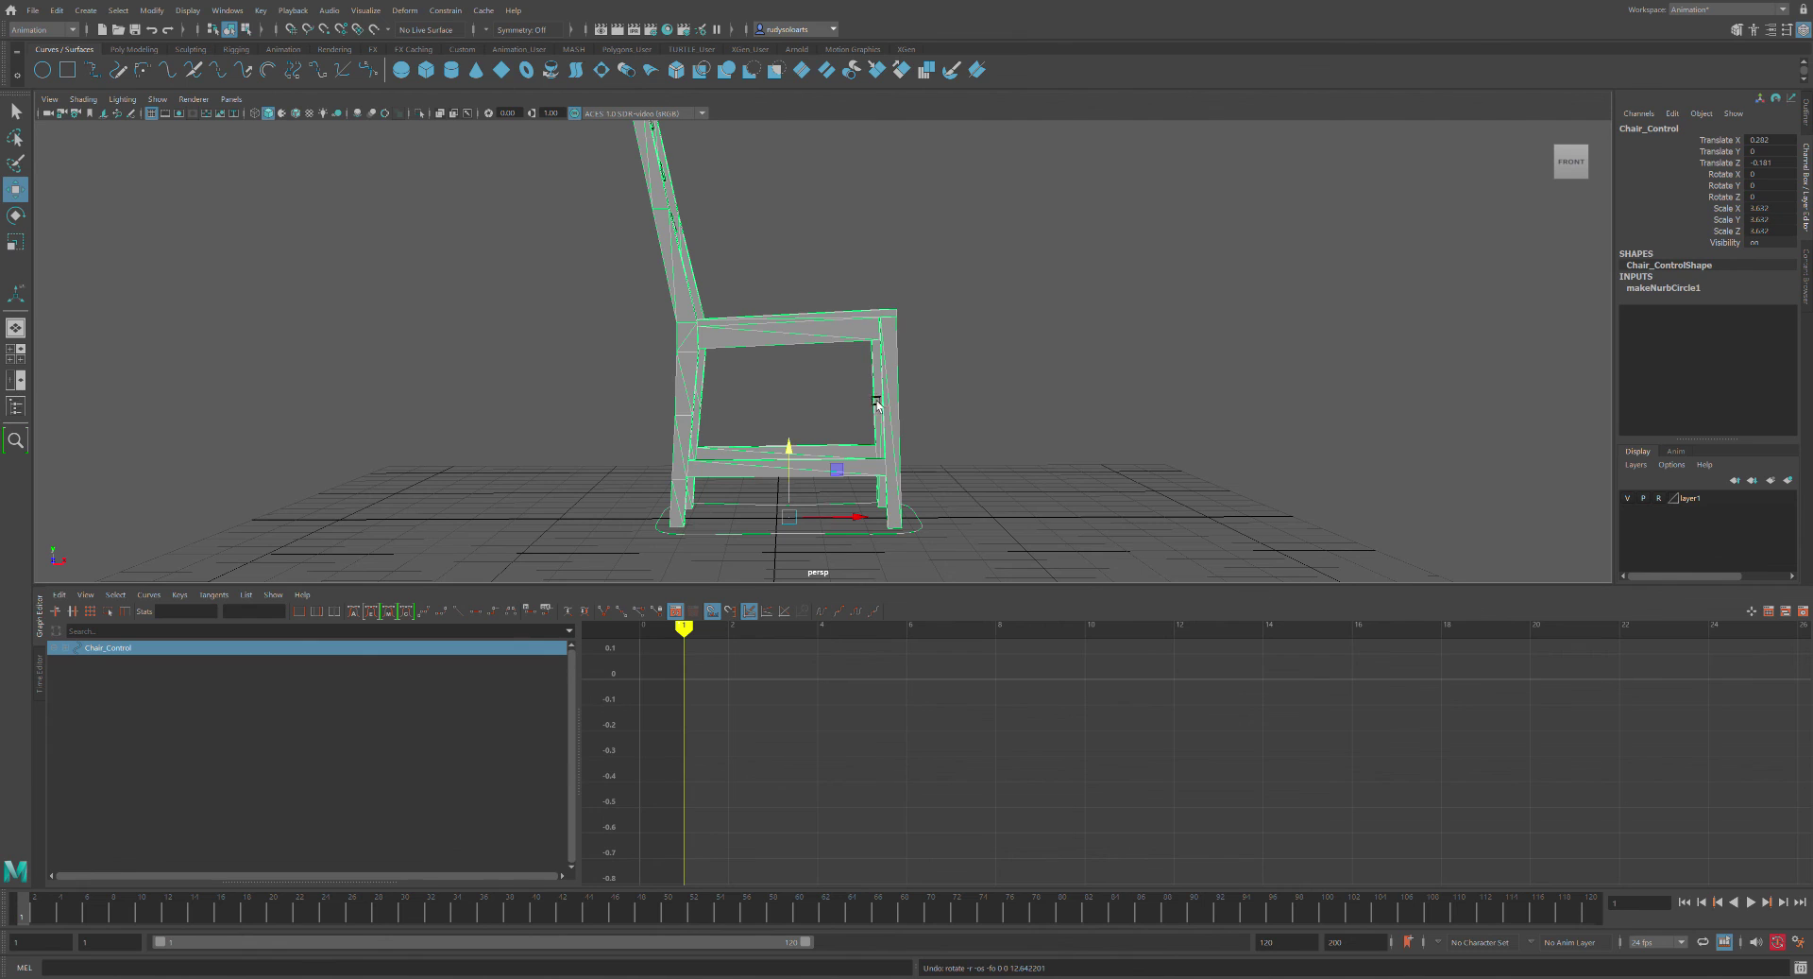
Start editing Chair_Control's pivot, shift it along X to the back legs, and switch to the front view
left_click(978, 484)
left_click_drag(935, 532, 949, 552)
key("d")
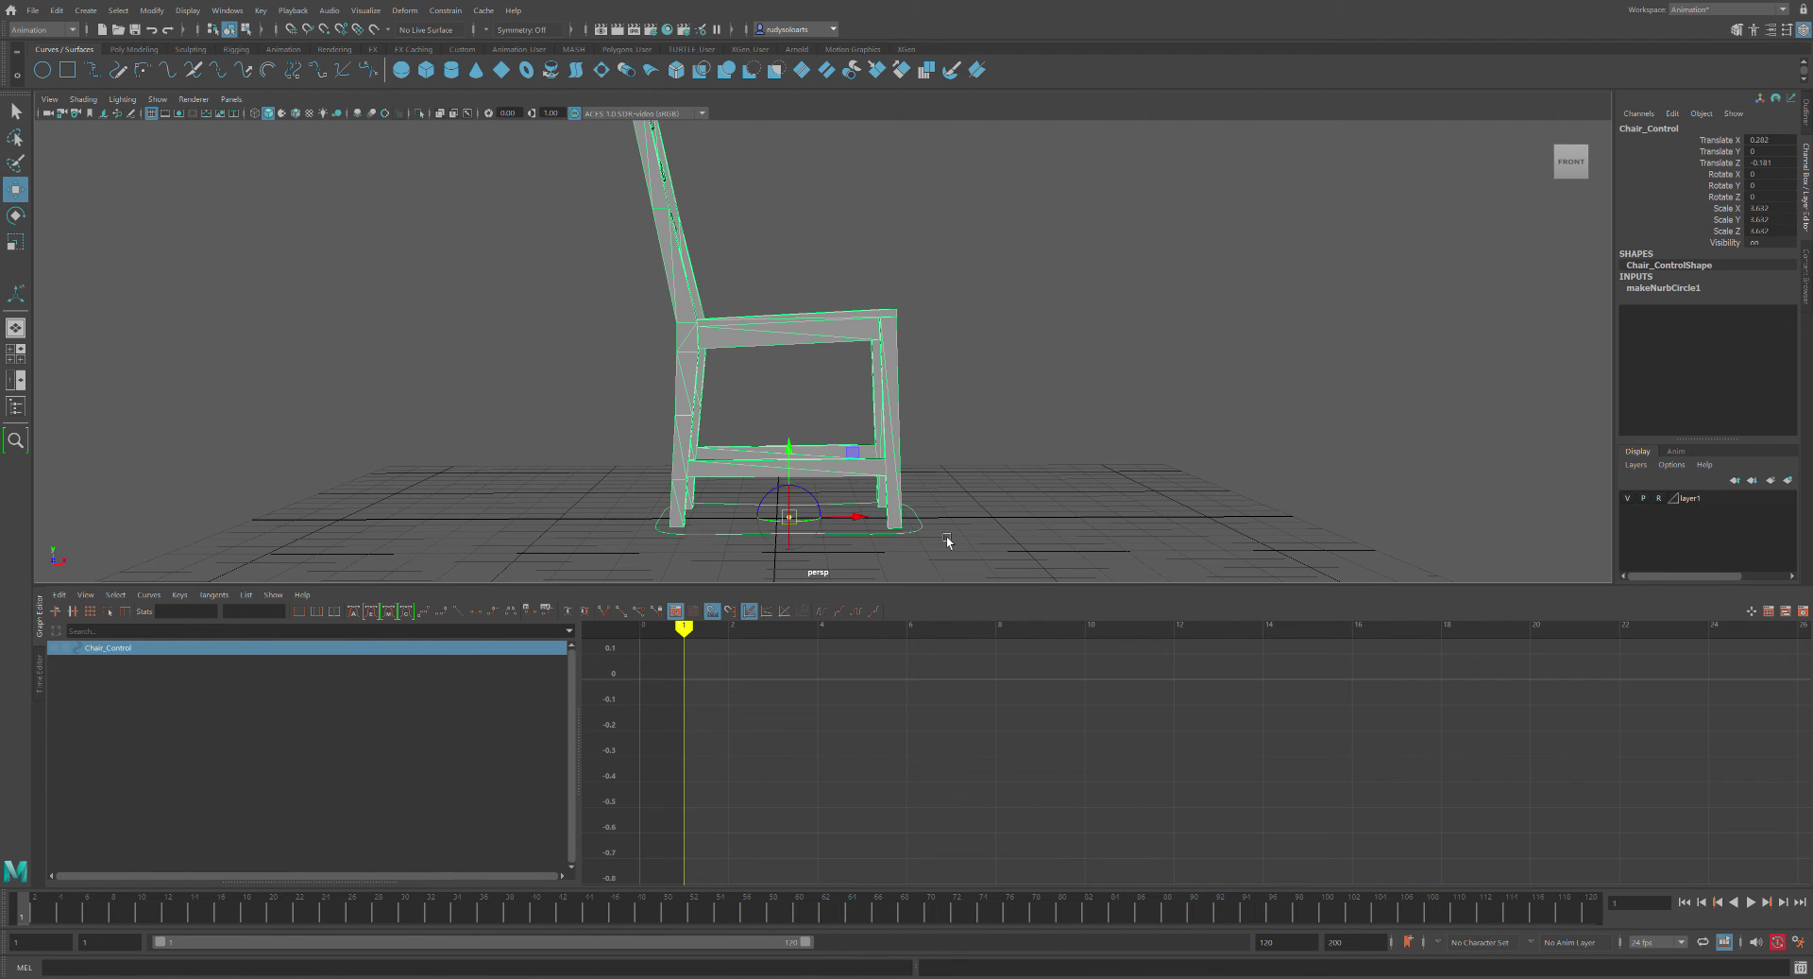
left_click_drag(871, 522, 757, 520)
key("space")
left_click_drag(752, 527, 765, 567)
right_click_drag(766, 557, 776, 557, "alt")
middle_click_drag(777, 558, 845, 382, "alt")
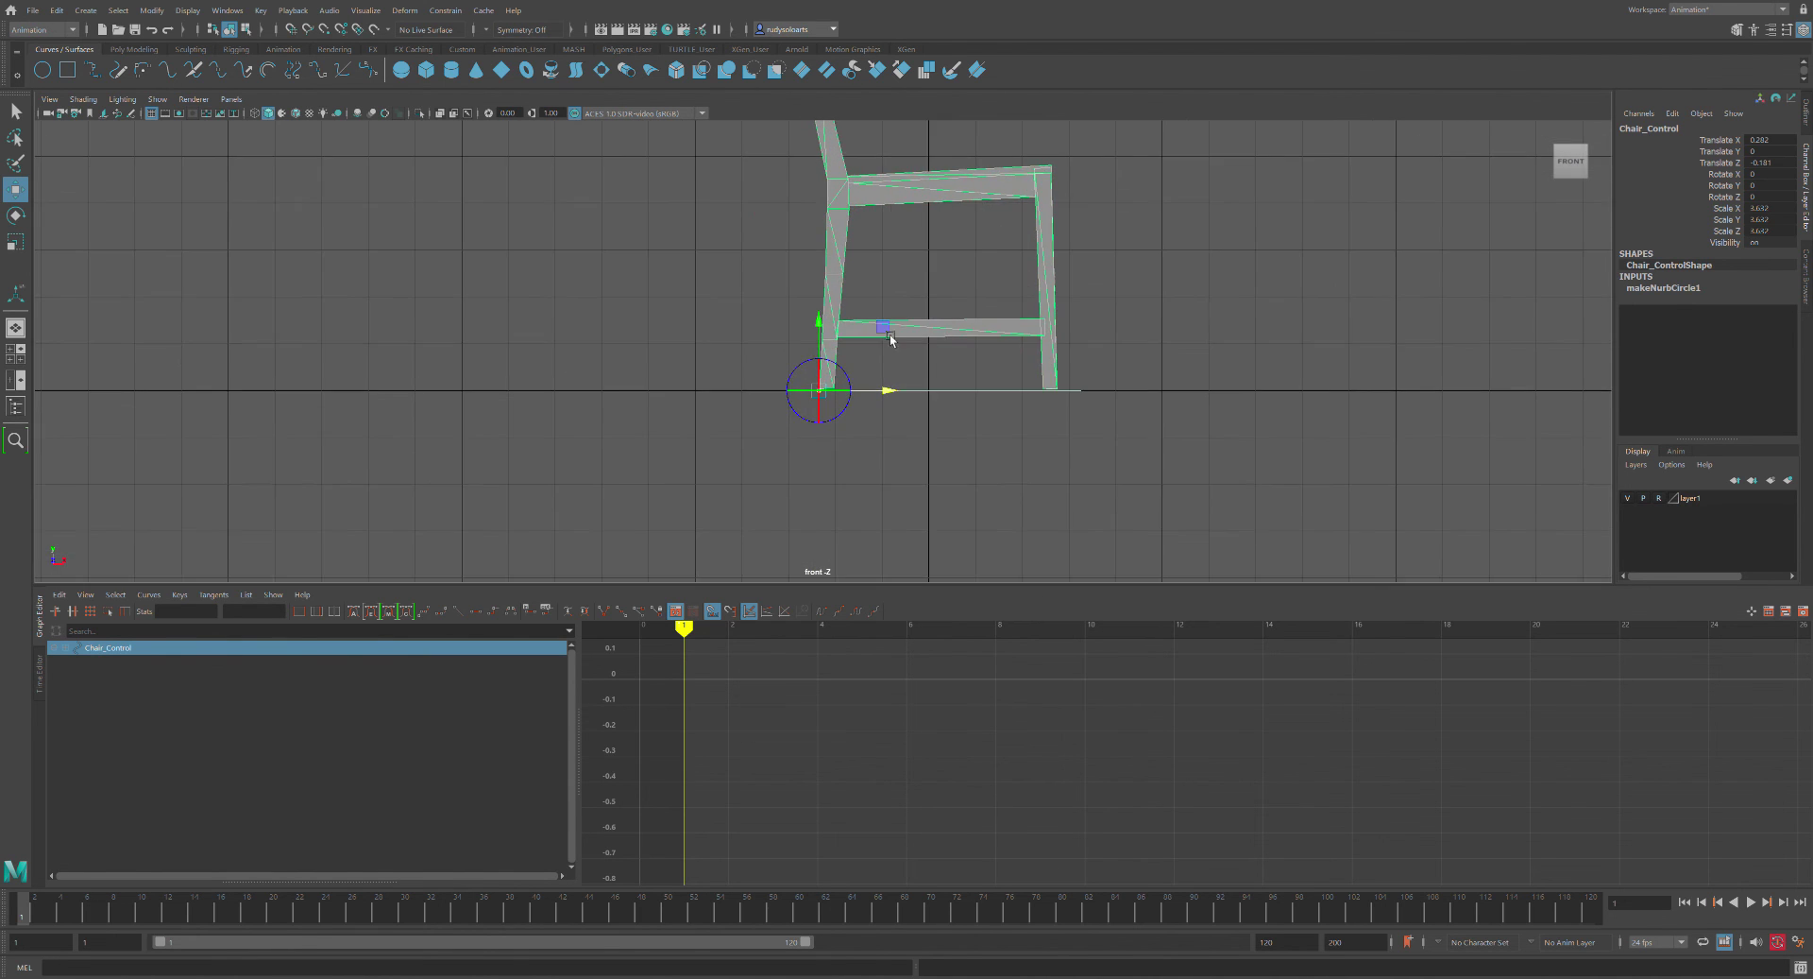
Fine-tune the pivot at the outer bottom corner of the back legs, return to the perspective view and deselect the control
right_click_drag(845, 383, 889, 384, "alt")
middle_click_drag(412, 320, 736, 376, "alt")
mouse_move(736, 376)
right_mouse_down("alt")
mouse_move(664, 401)
mouse_move(708, 393)
right_mouse_up("alt")
scroll(707, 392, "up", 1)
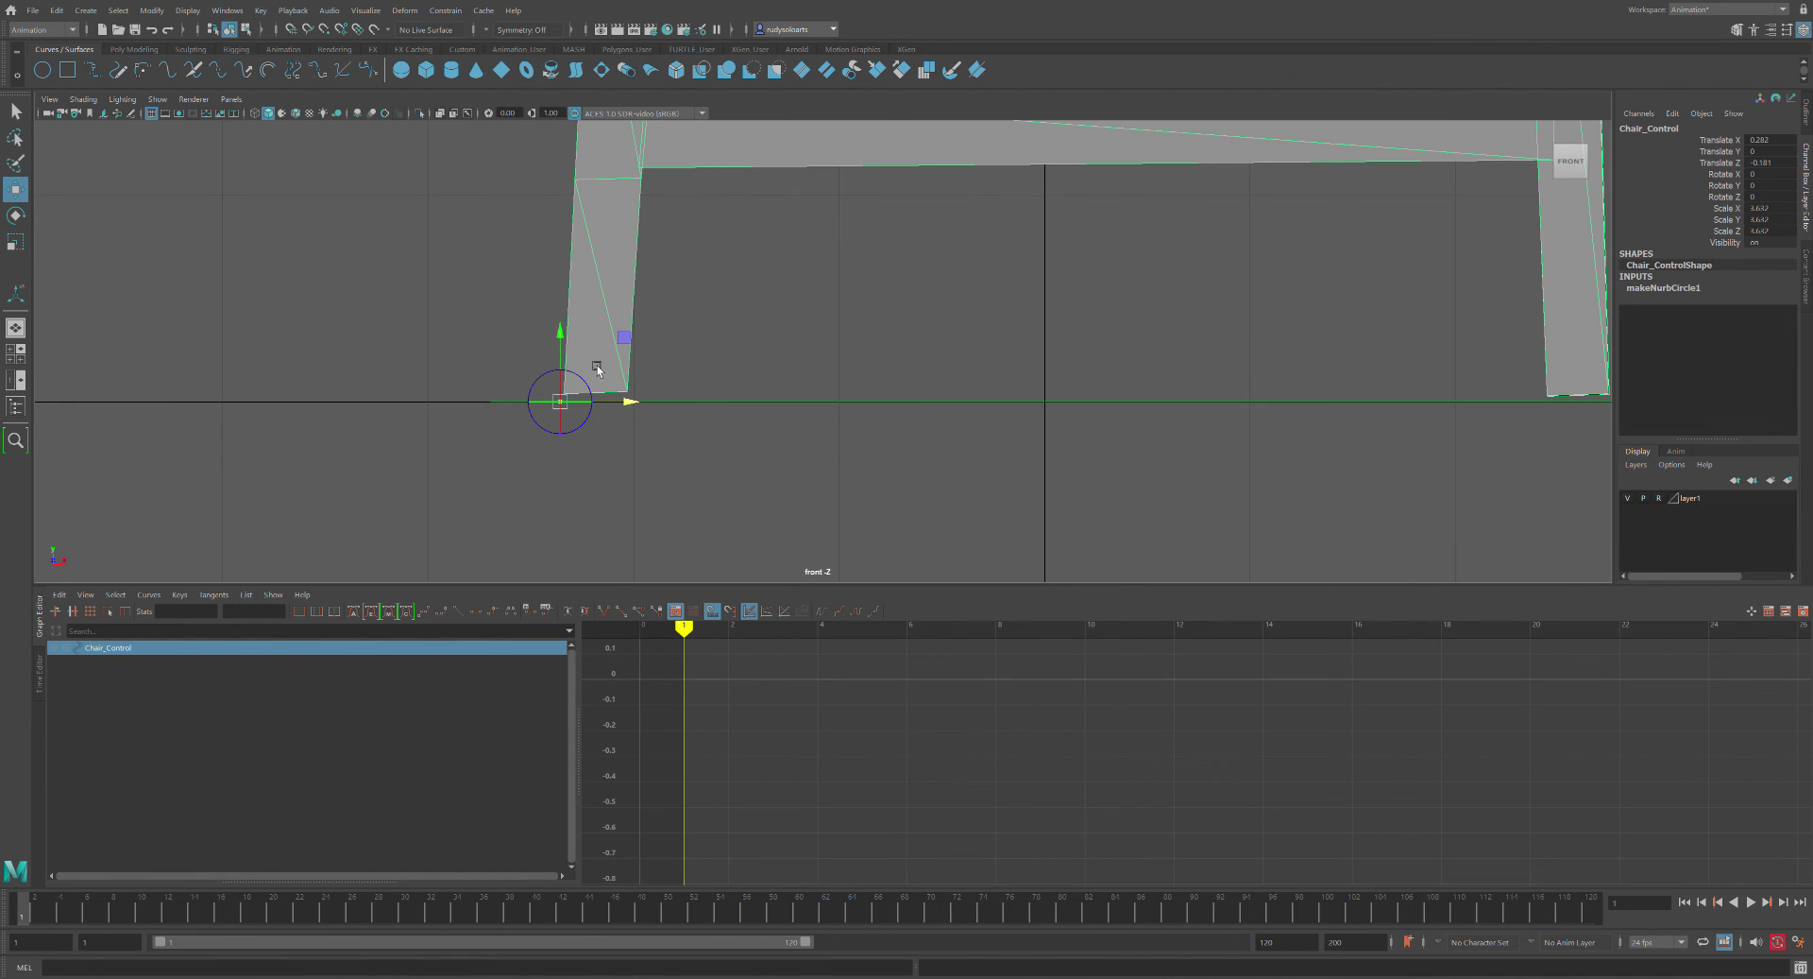
left_click_drag(635, 403, 642, 409)
left_click_drag(642, 409, 643, 409)
scroll(818, 352, "down", 5)
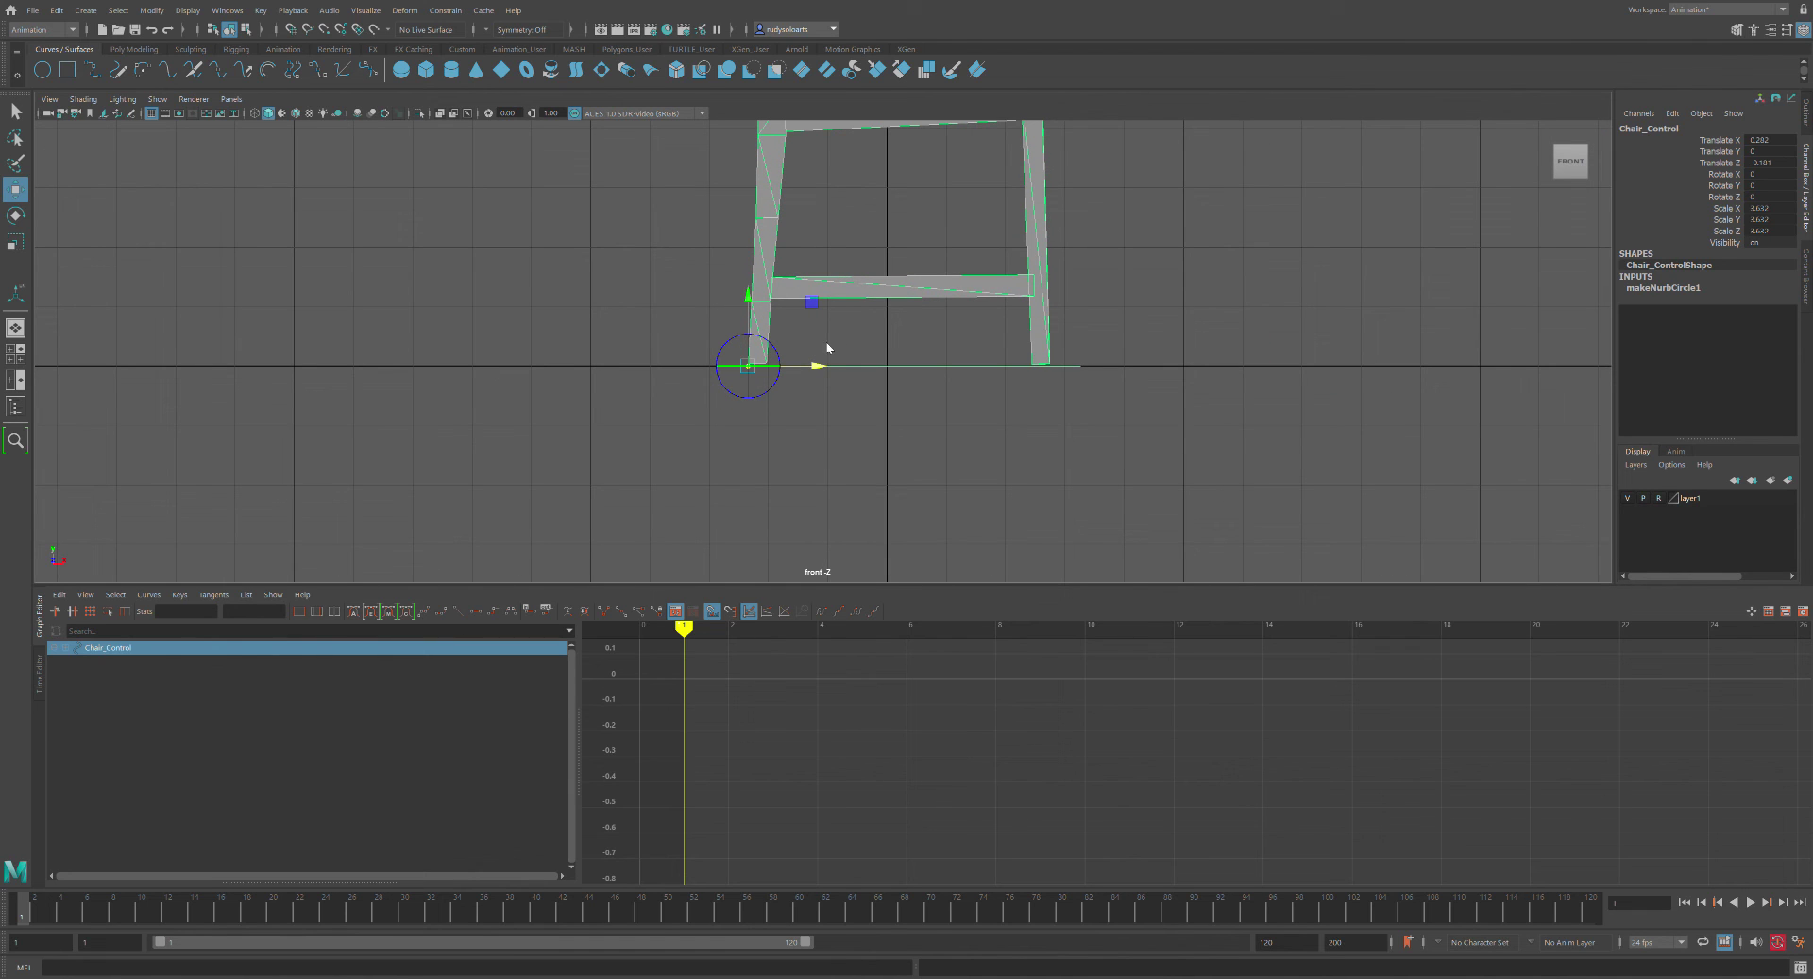
key("space")
key("space")
scroll(838, 323, "down", 3)
left_click(984, 391)
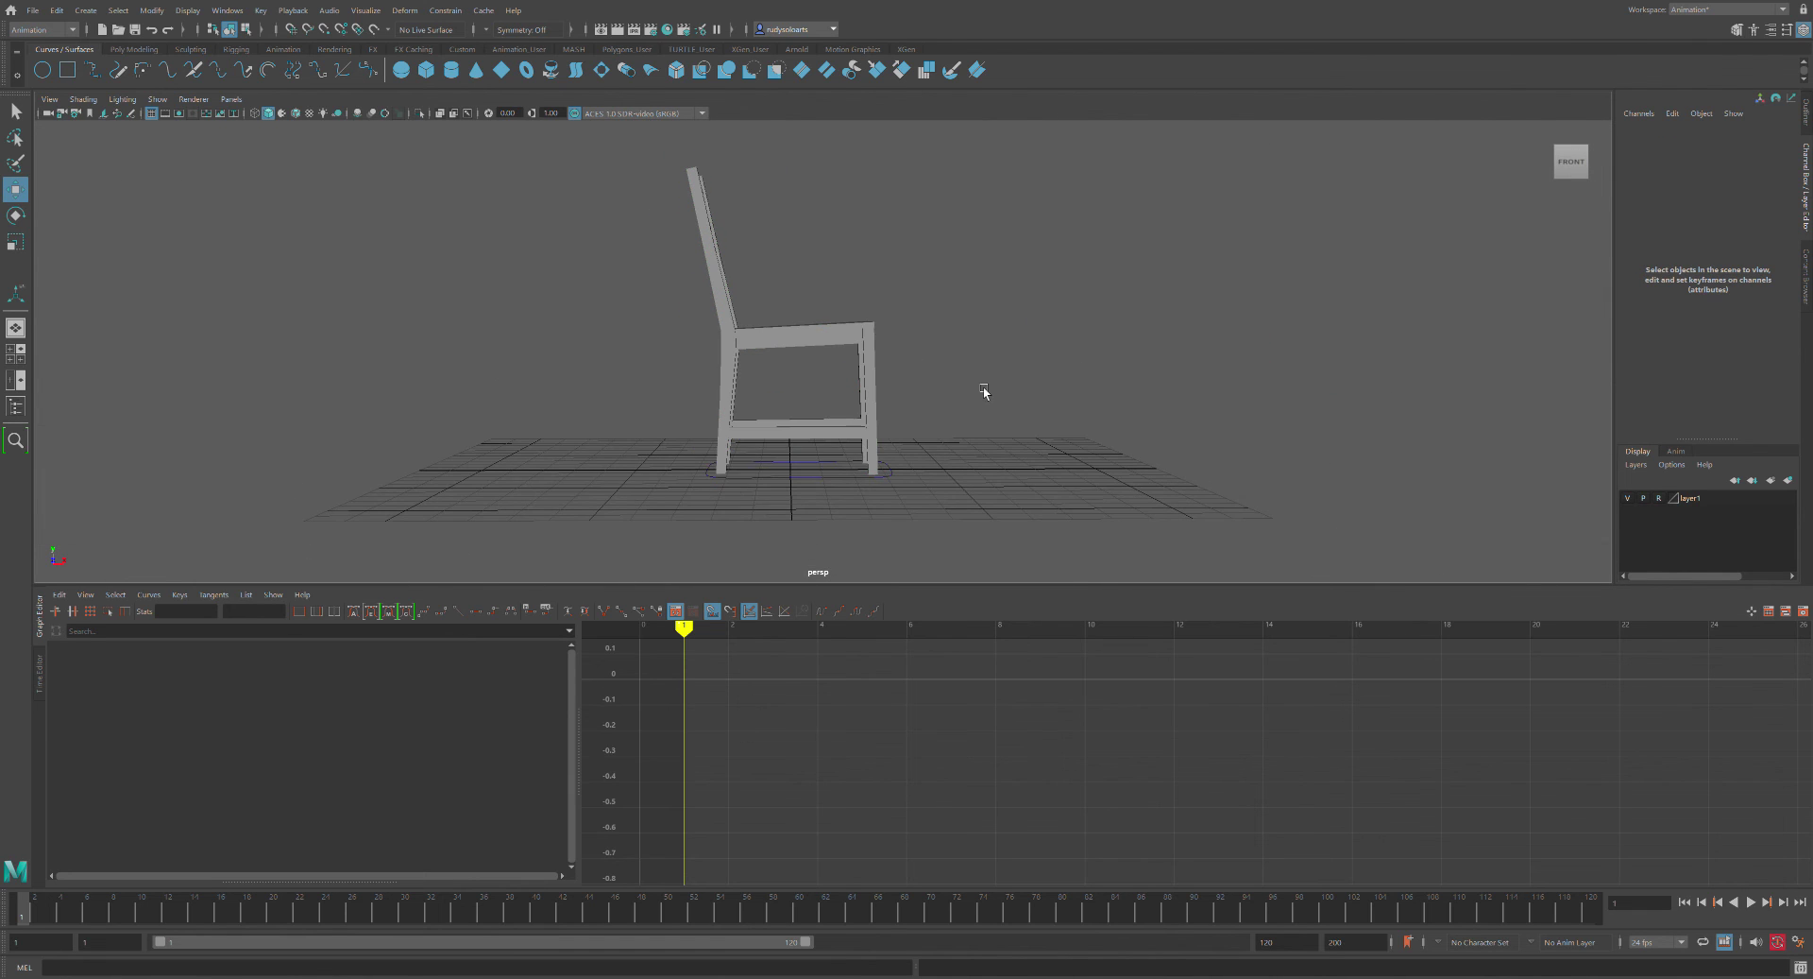
Select Chair_Control, test tilting it about Z around the back-leg pivot, undo the rotations and deselect it
left_click(816, 475)
mouse_move(963, 455)
left_mouse_down("alt")
mouse_move(995, 438)
mouse_move(932, 461)
left_mouse_up("alt")
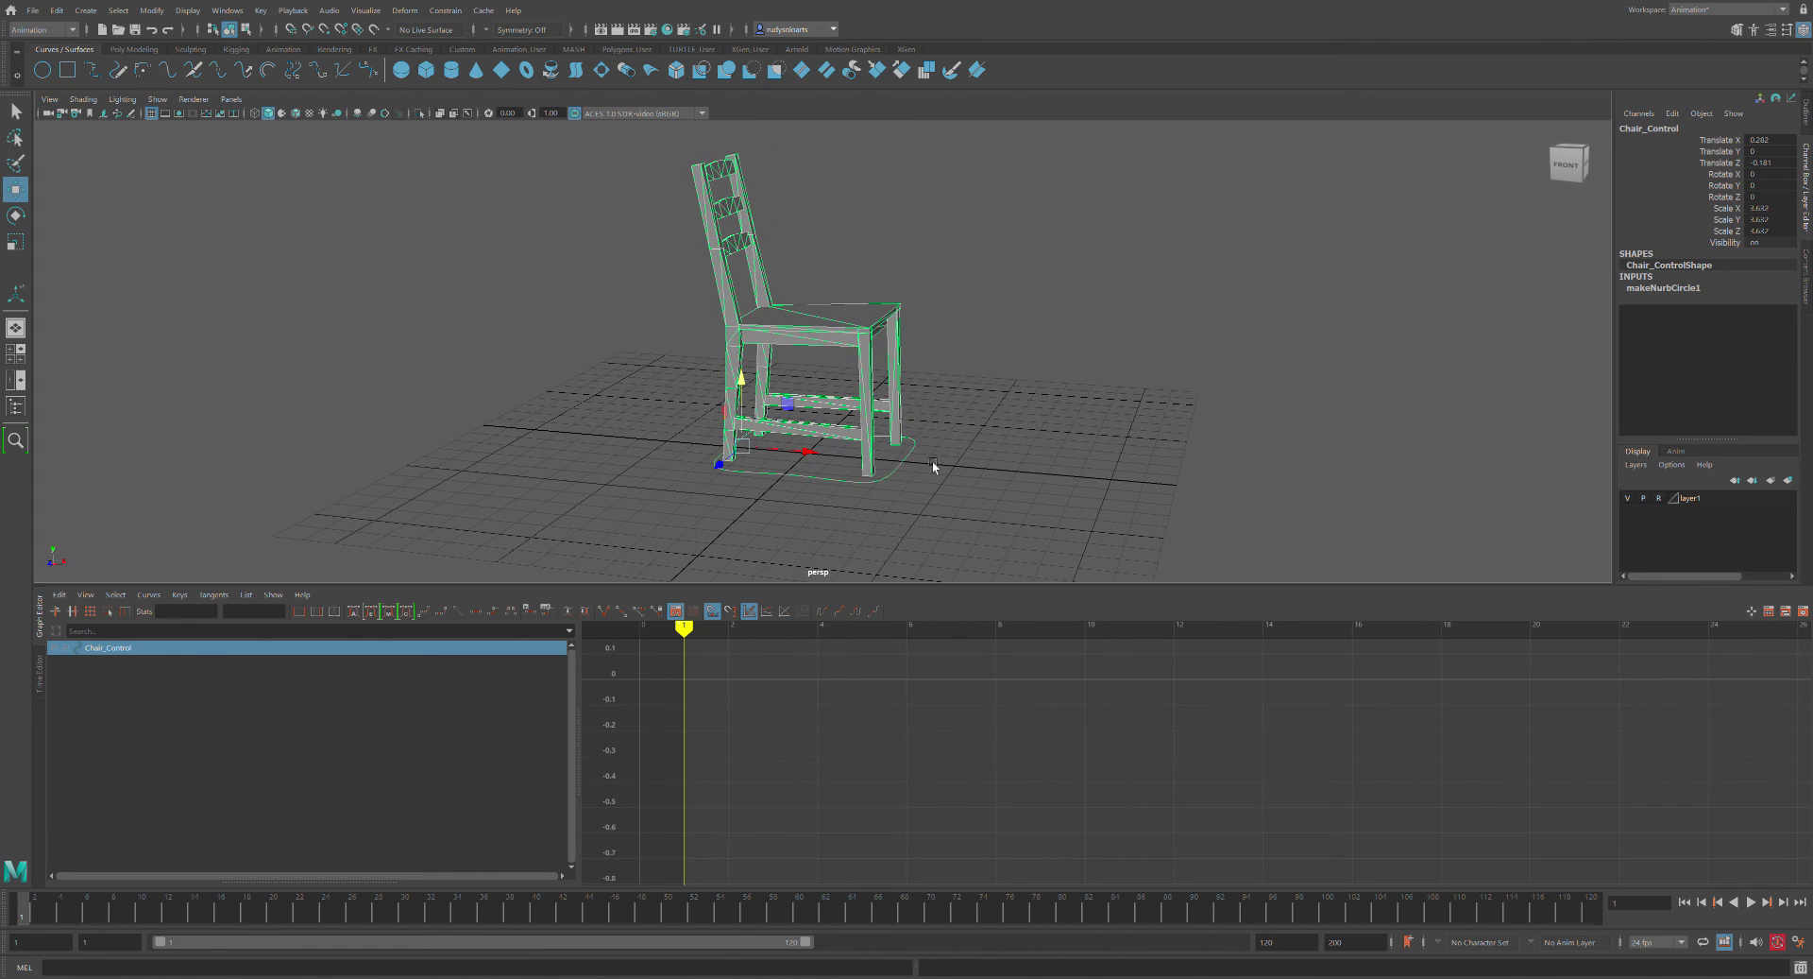
left_click(793, 470)
left_click_drag(829, 505, 830, 508)
key("r")
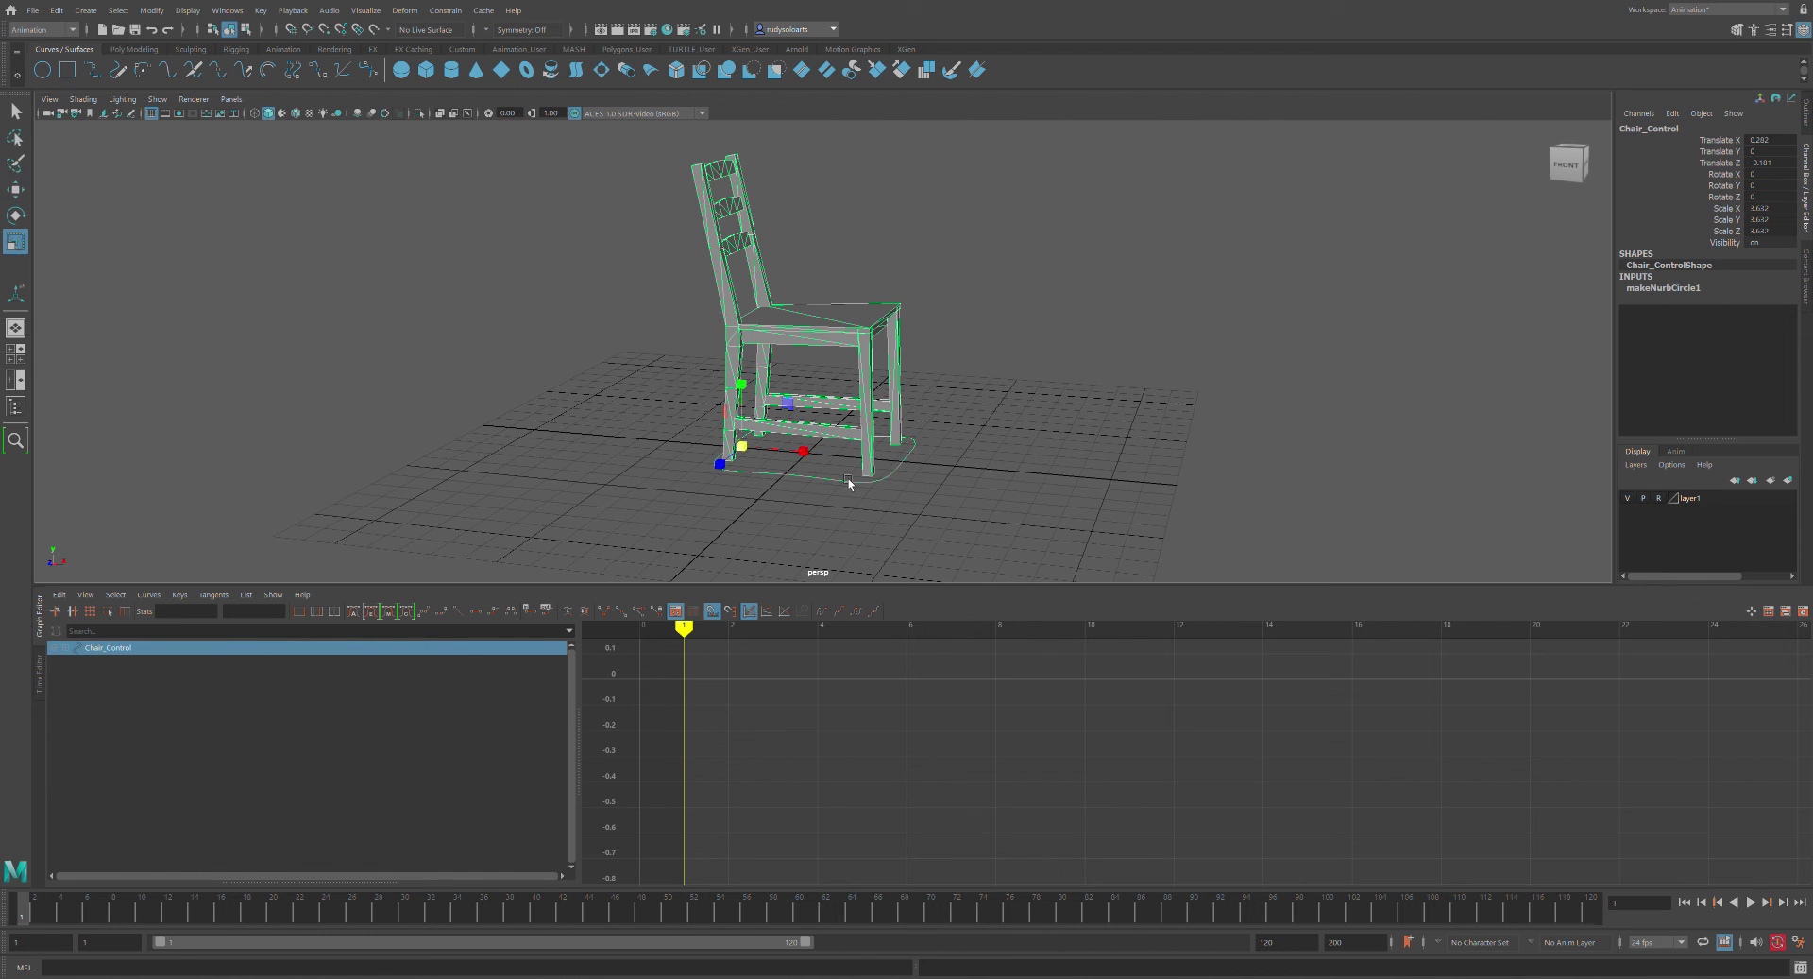
key("e")
mouse_move(907, 458)
left_mouse_down("alt")
mouse_move(955, 445)
mouse_move(937, 440)
left_mouse_up("alt")
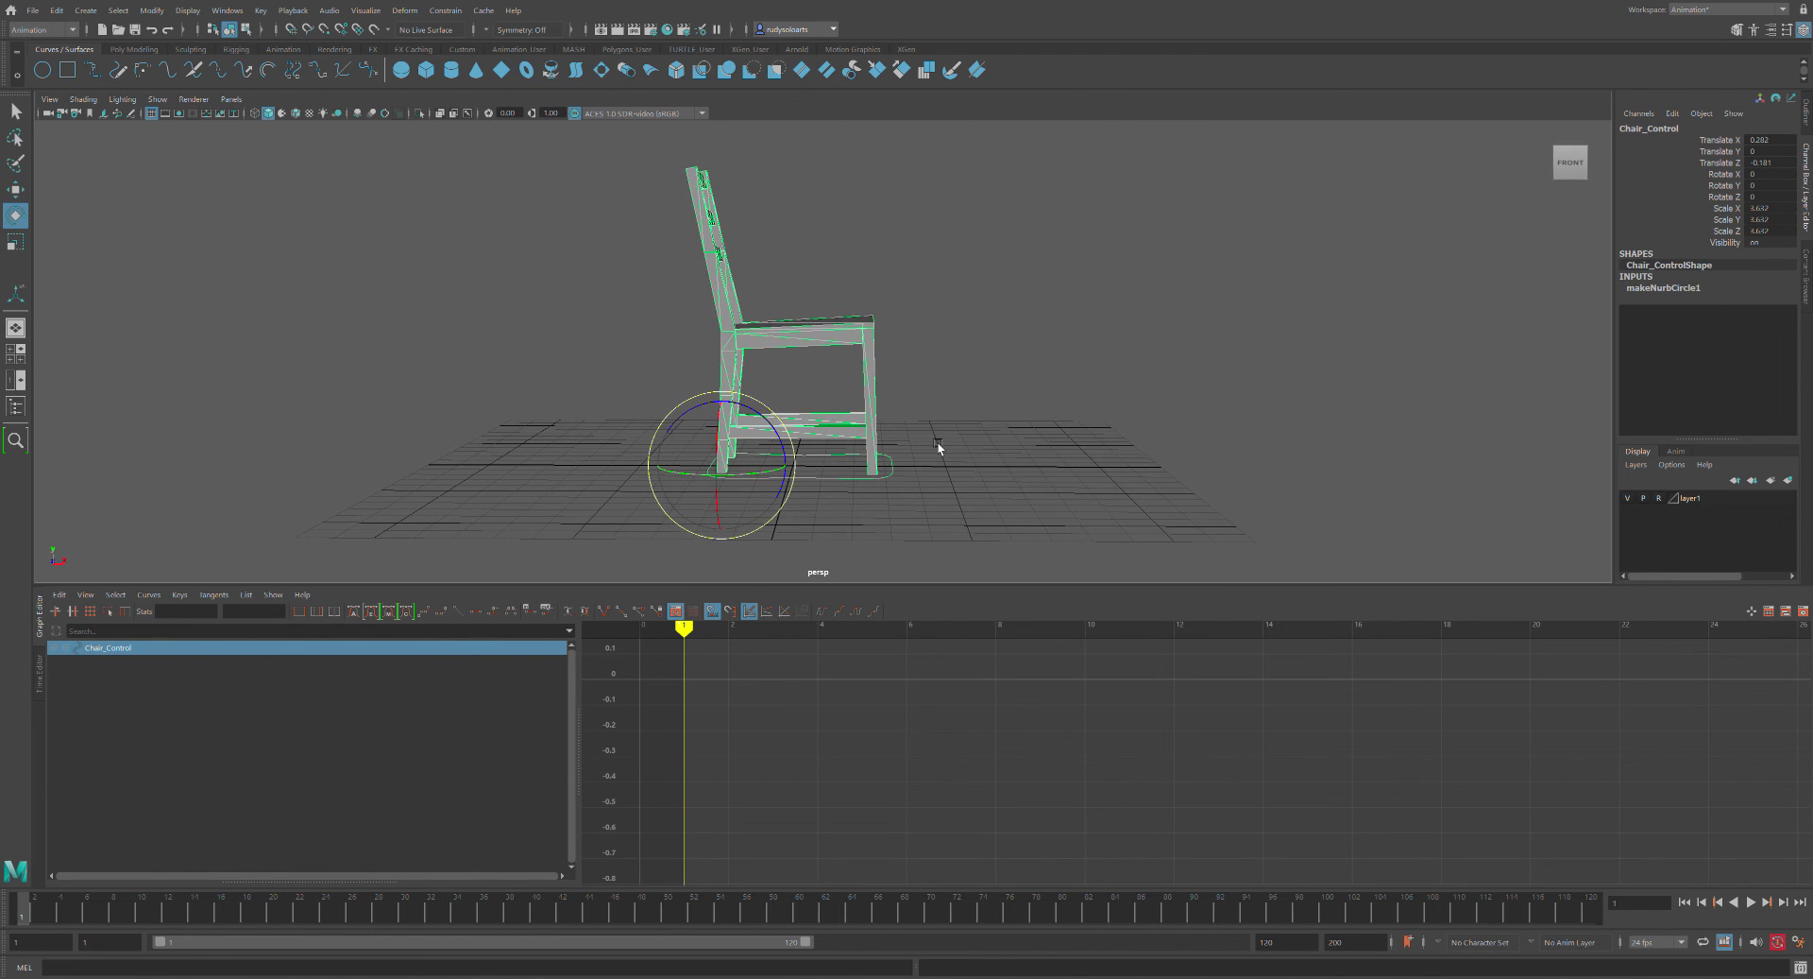
mouse_move(781, 417)
left_mouse_down()
mouse_move(755, 389)
mouse_move(785, 425)
mouse_move(945, 407)
mouse_move(774, 427)
mouse_move(822, 406)
mouse_move(789, 427)
mouse_move(749, 394)
mouse_move(798, 418)
left_mouse_up()
key("ctrl+z")
key("ctrl+z")
key("ctrl+z")
key("ctrl+z")
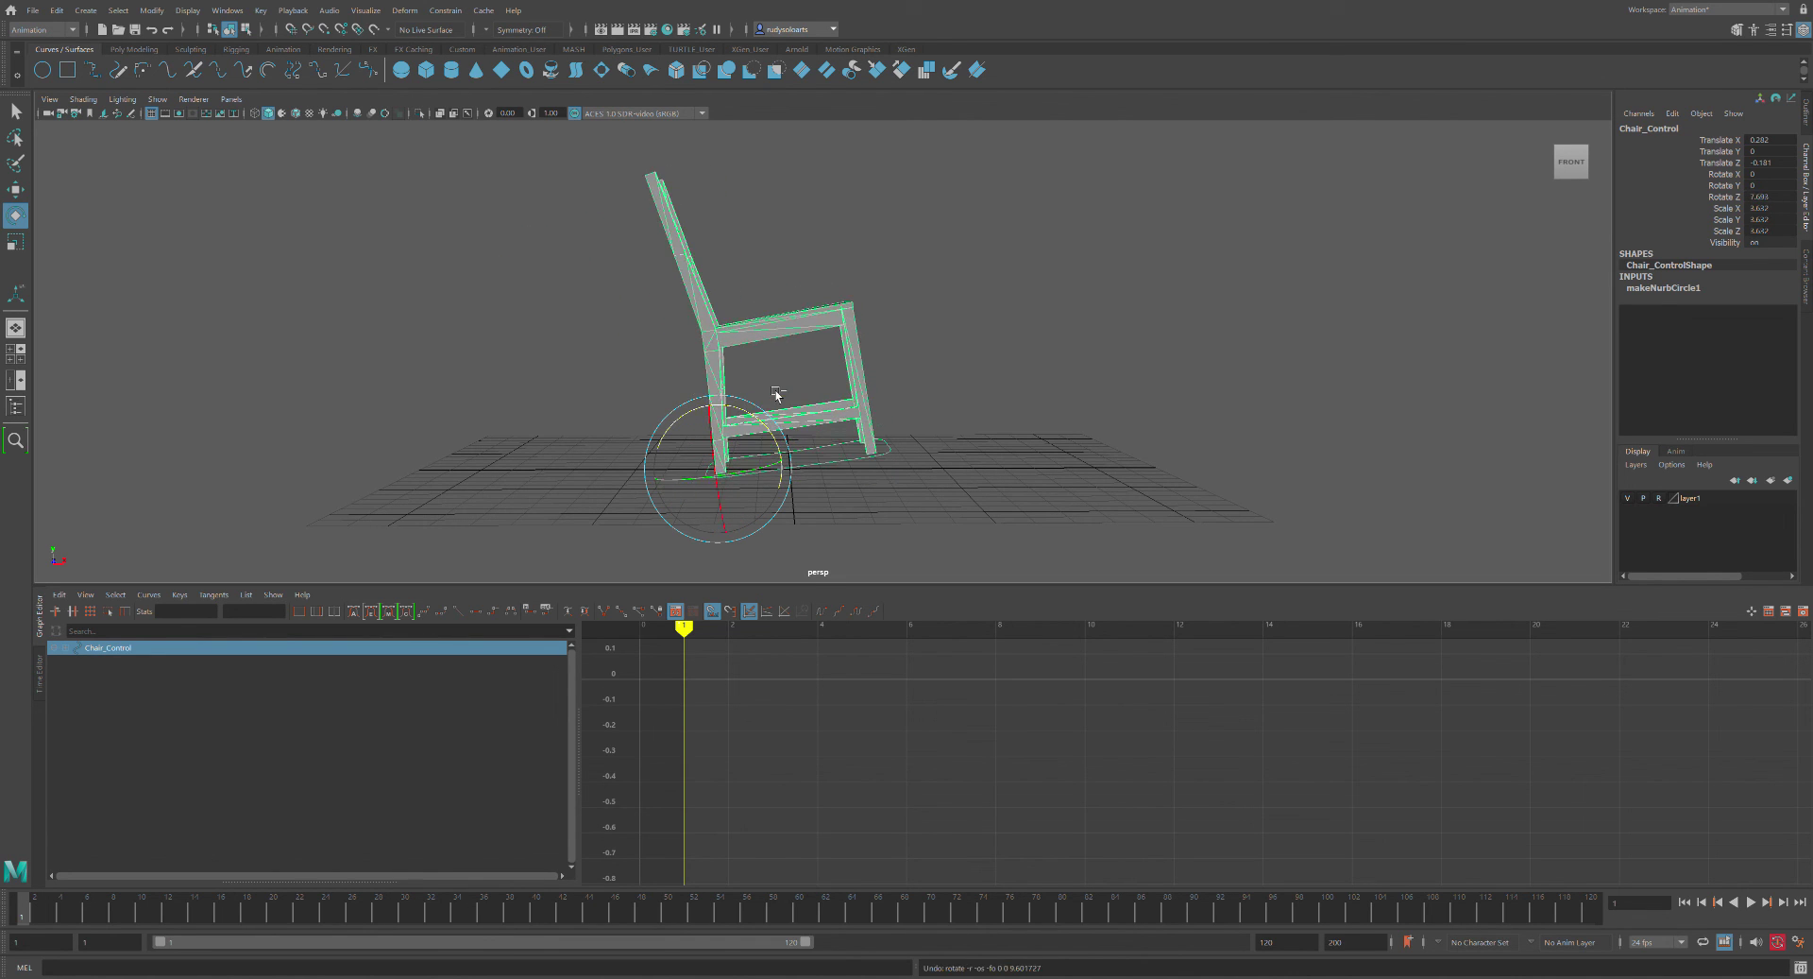
left_click_drag(924, 370, 978, 318, "alt")
left_click(977, 297)
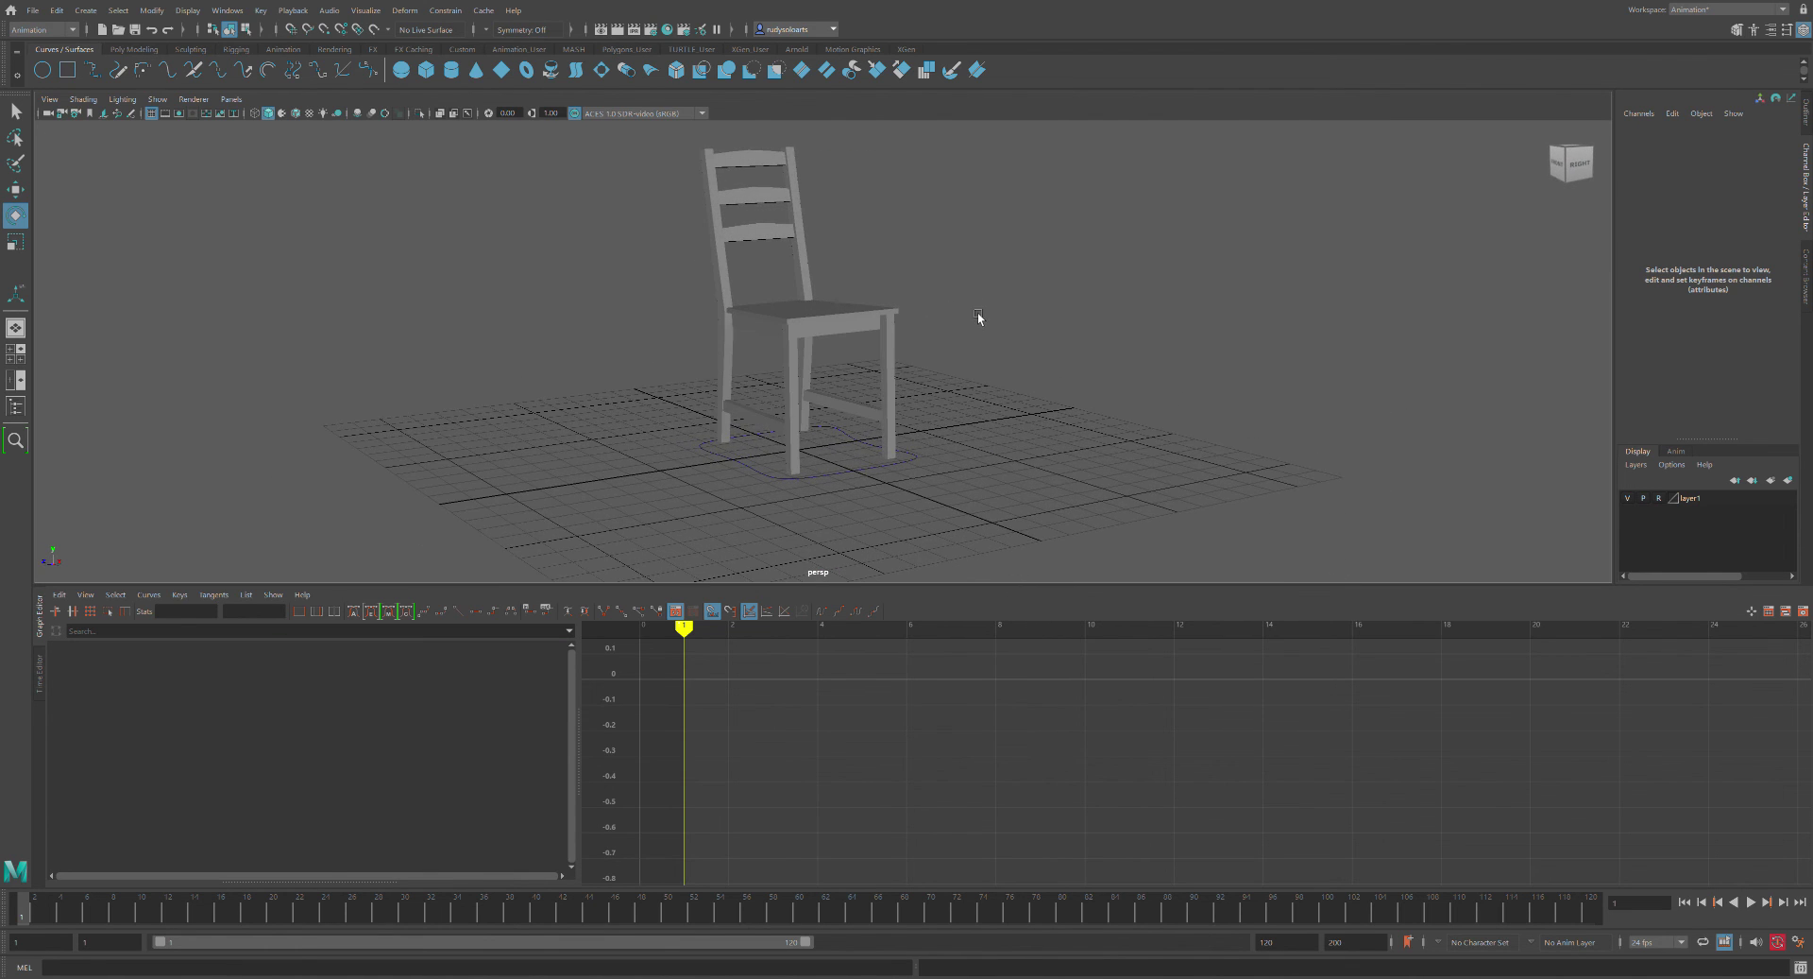